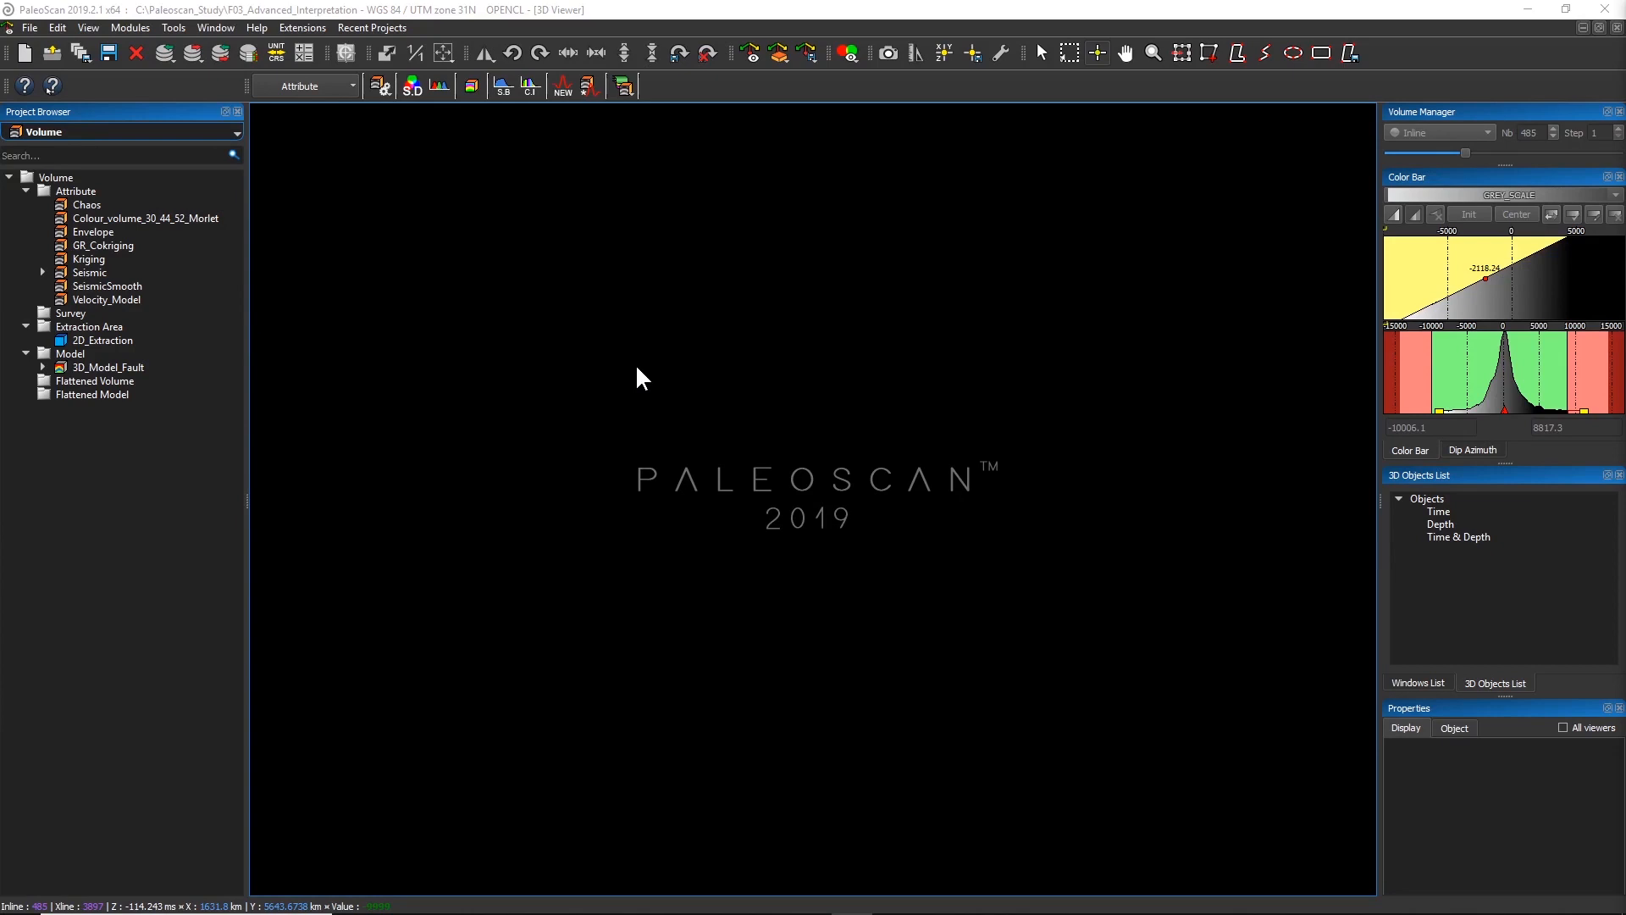
Step: Check that the Advanced Interpretation extension is enabled and switch the active module to Sequence Stratigraphy
click(298, 31)
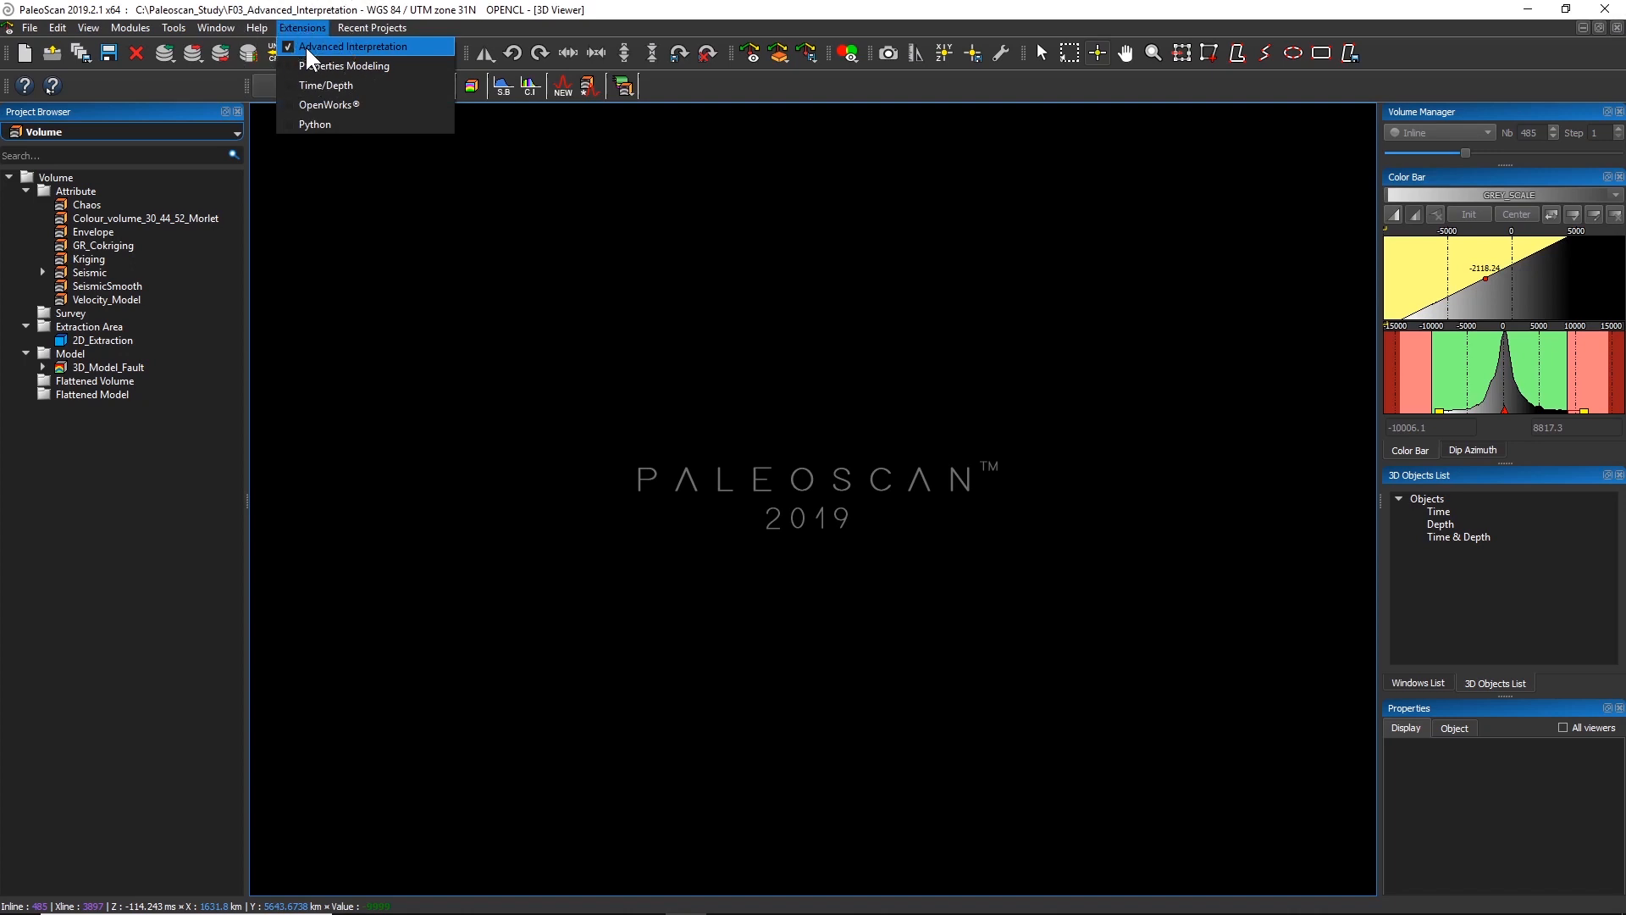
click(355, 206)
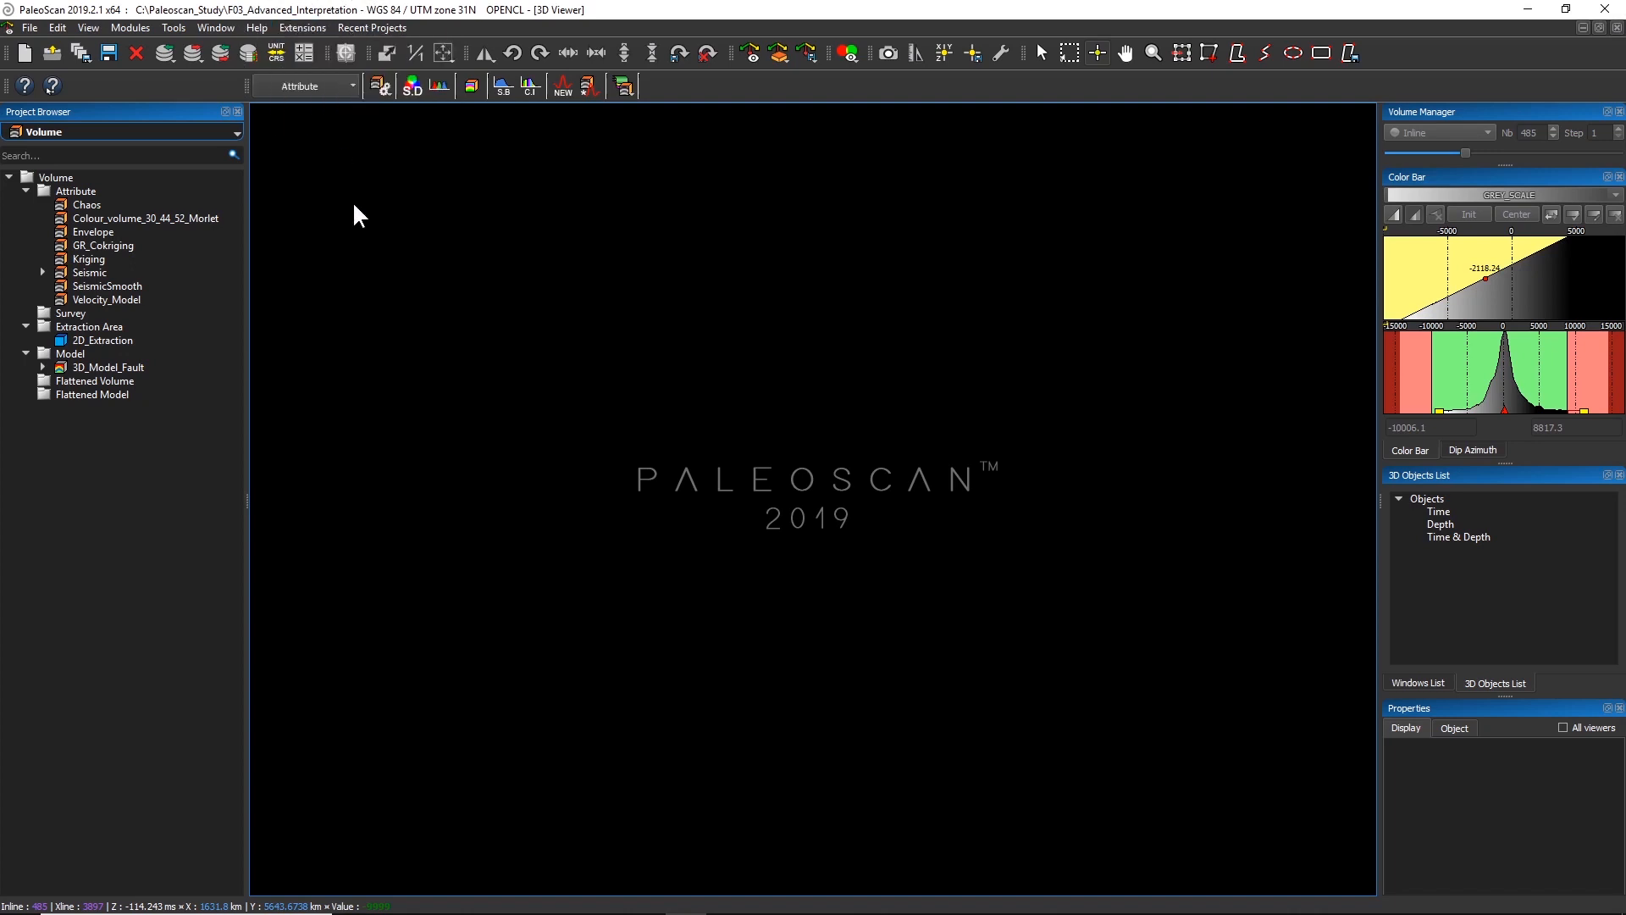
click(322, 89)
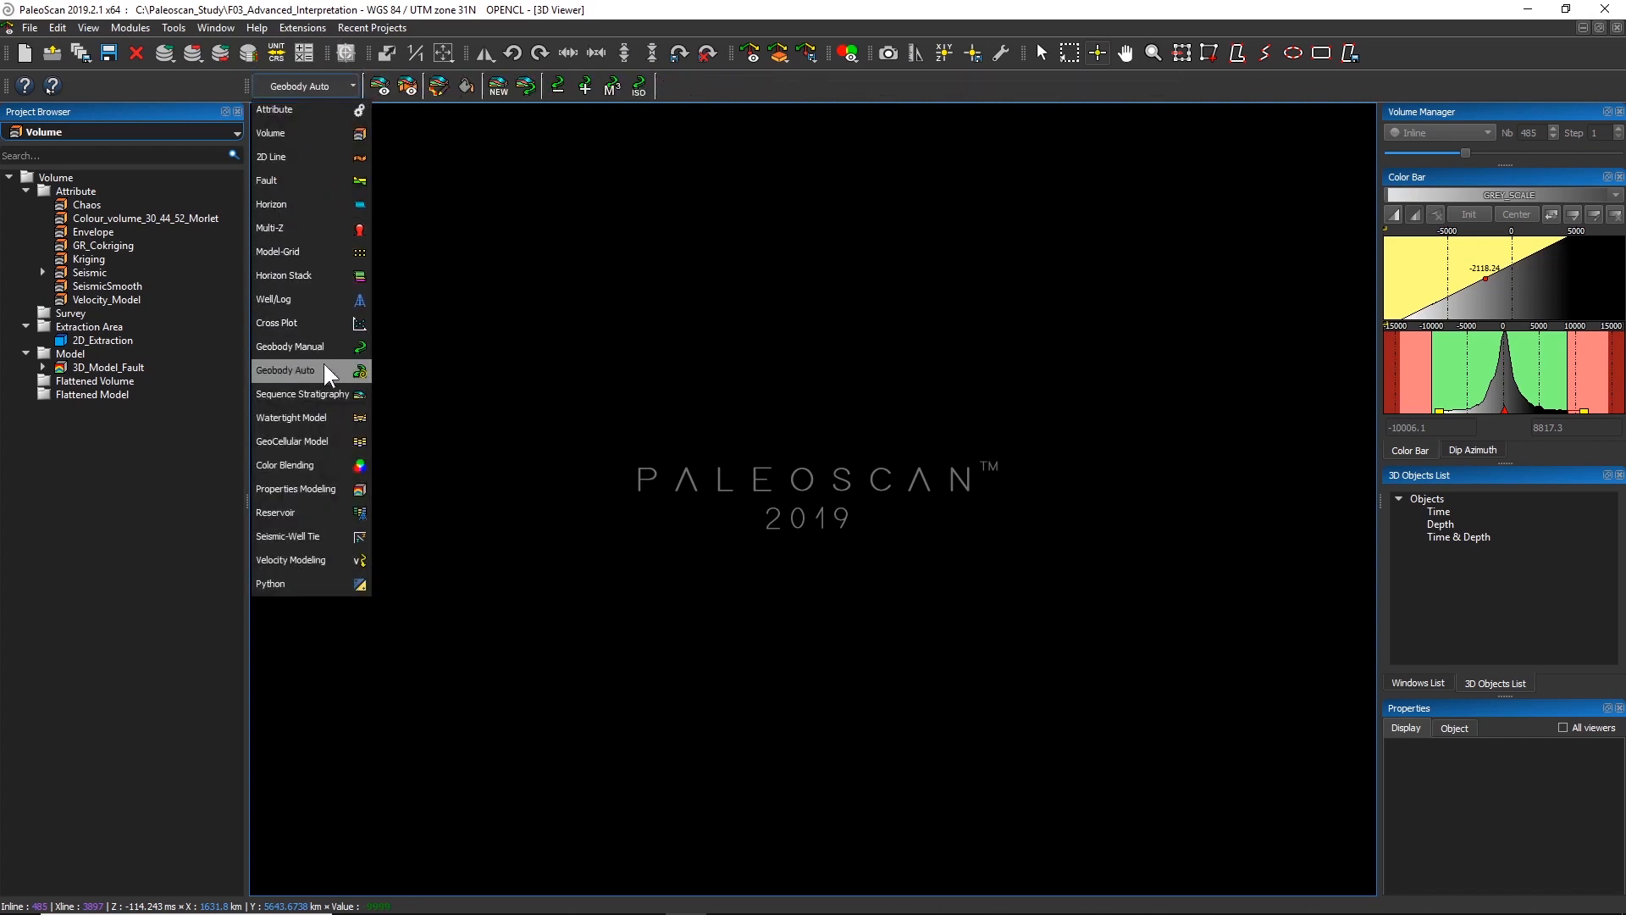
click(322, 394)
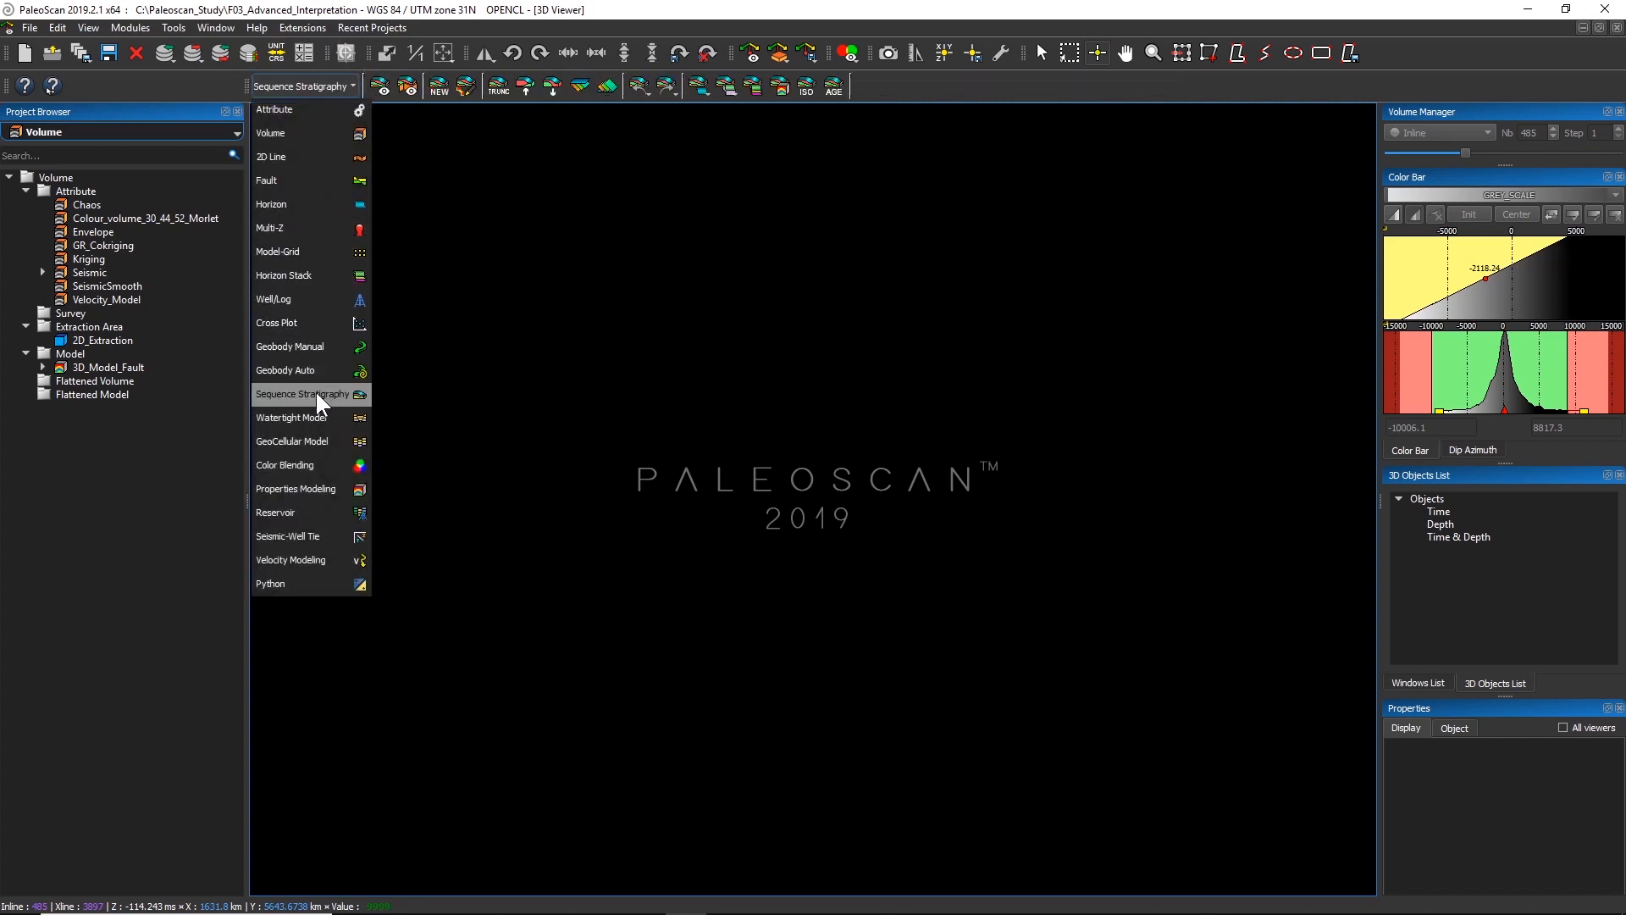
click(322, 402)
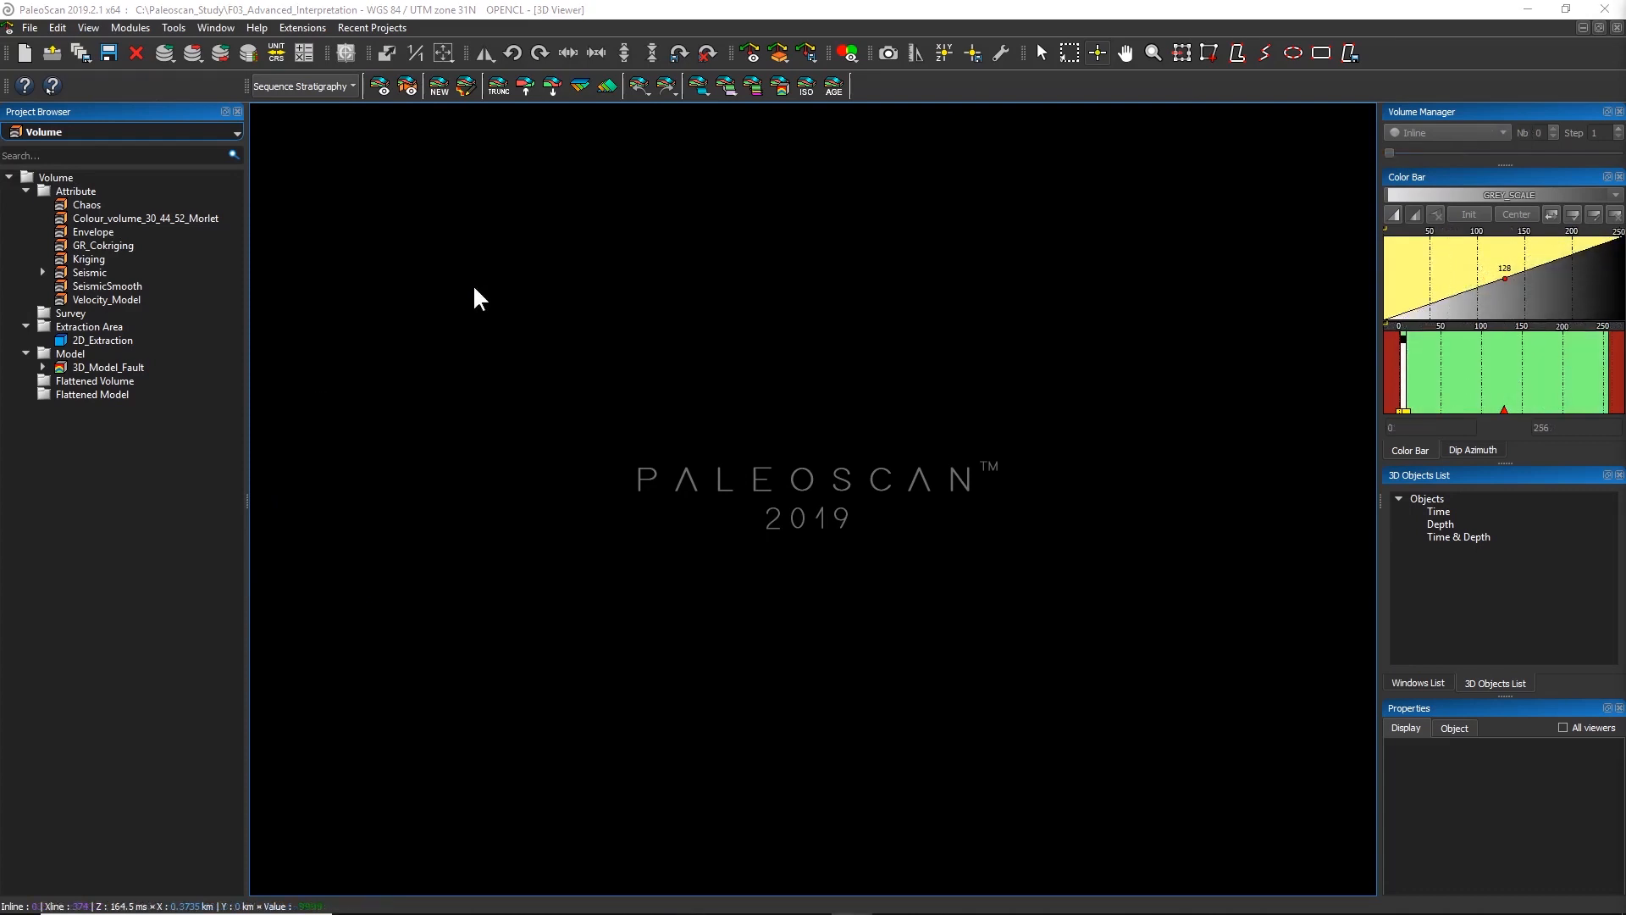
Step: Open a Strati Viewer with 3D_Model_Fault as the input model and enlarge its window to fill the workspace
click(378, 91)
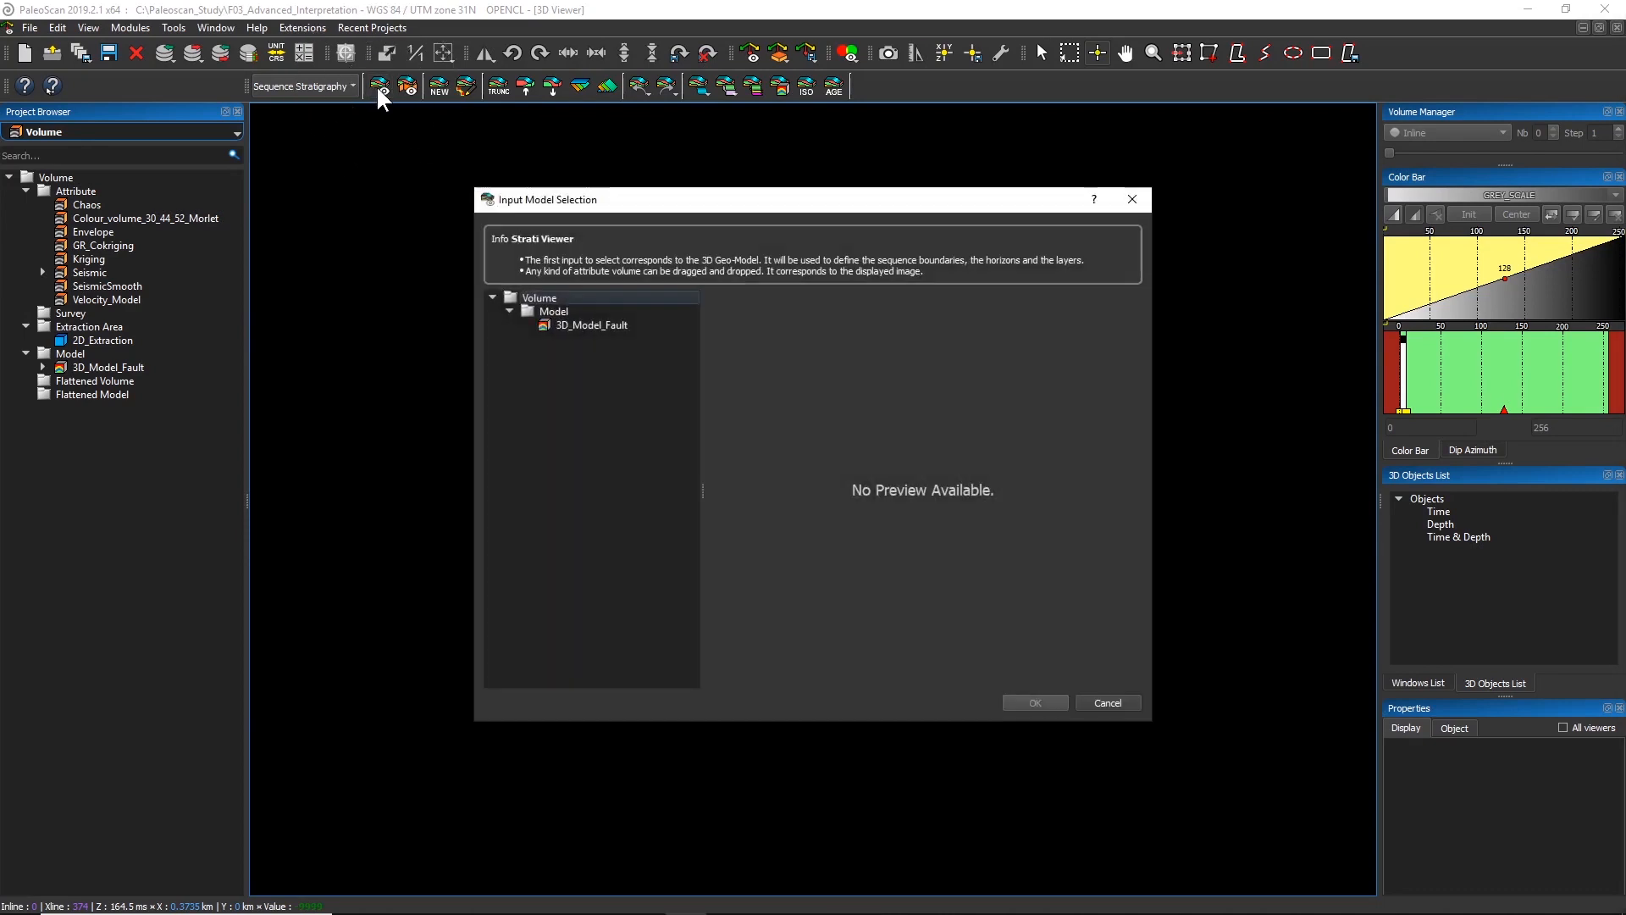
click(606, 329)
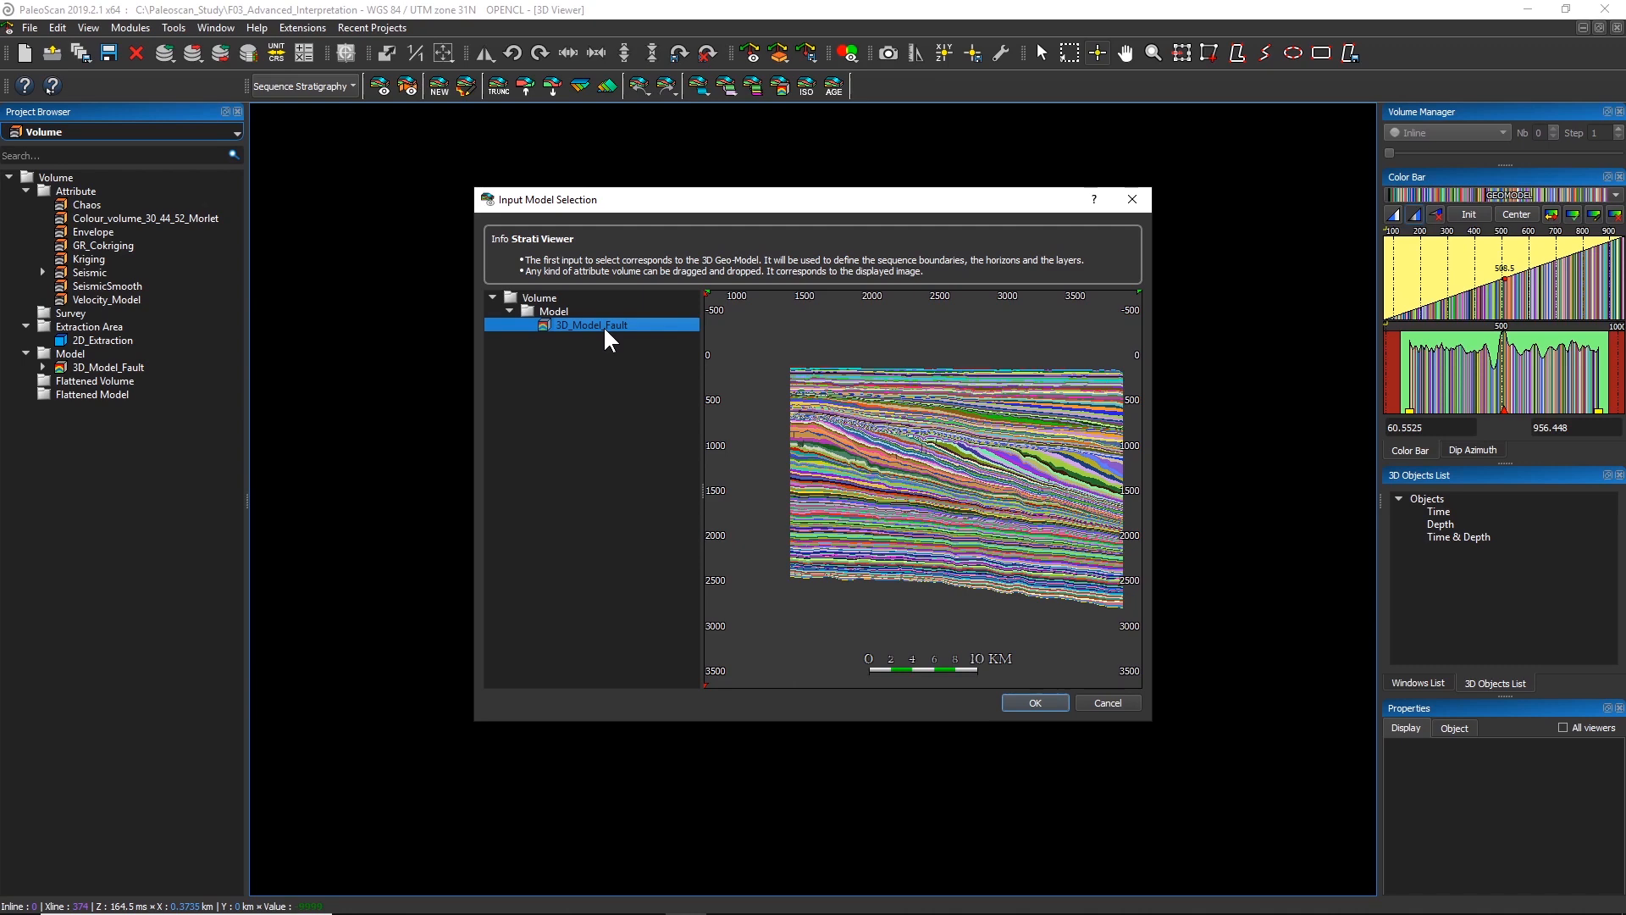
click(1019, 703)
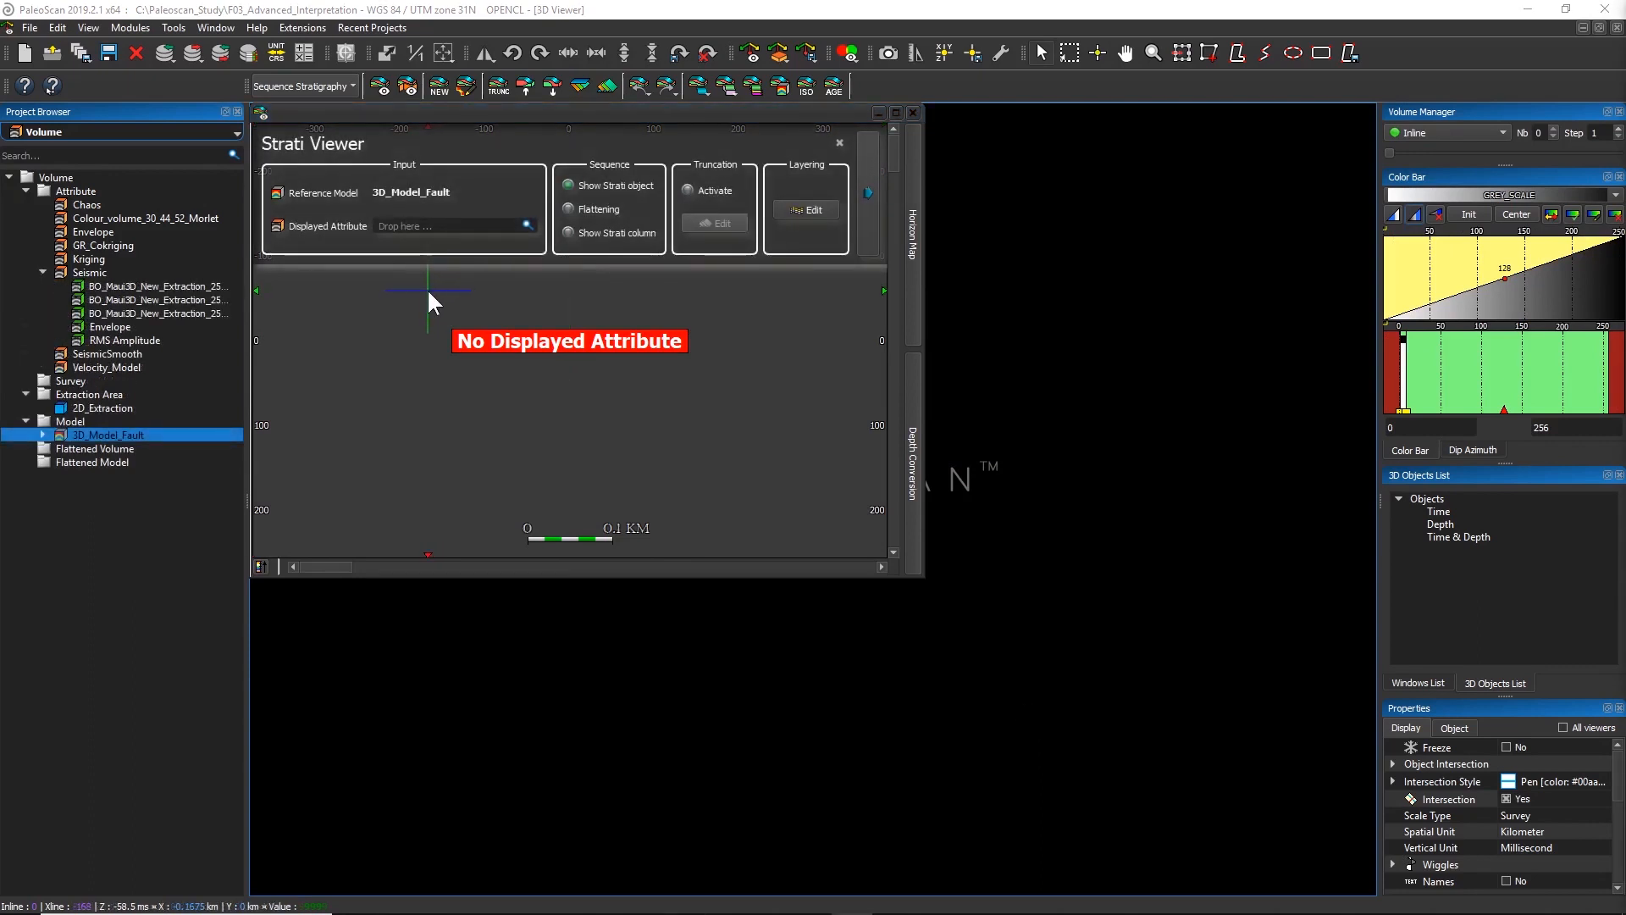
drag(923, 579, 1376, 891)
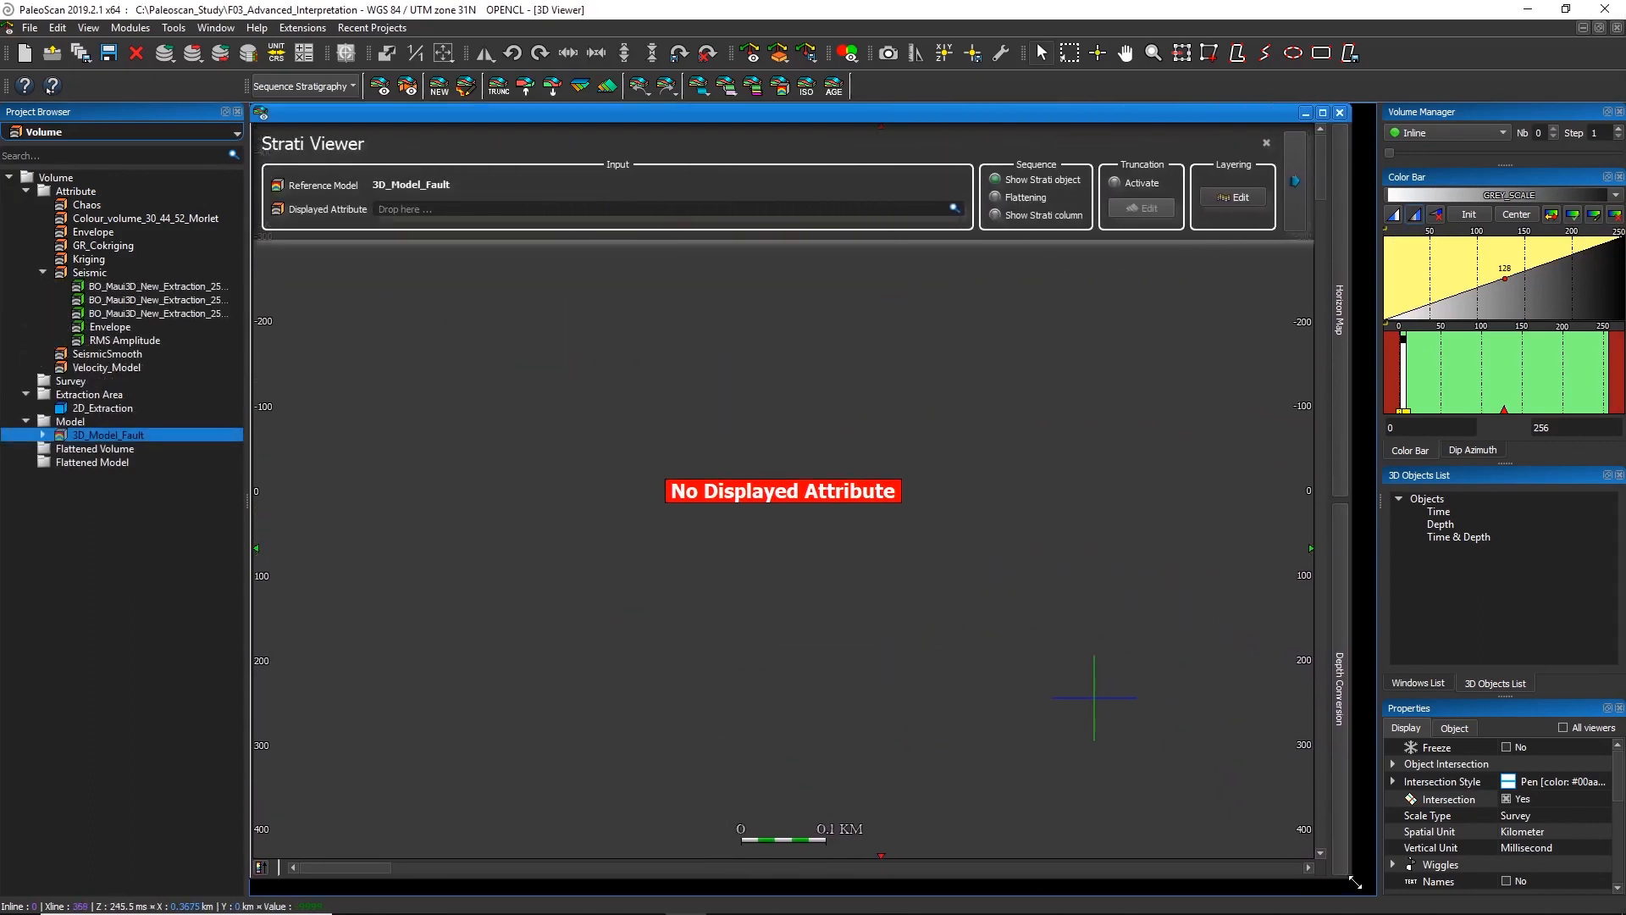
Step: Assign the Seismic volume as the Strati Viewer's displayed attribute
click(334, 193)
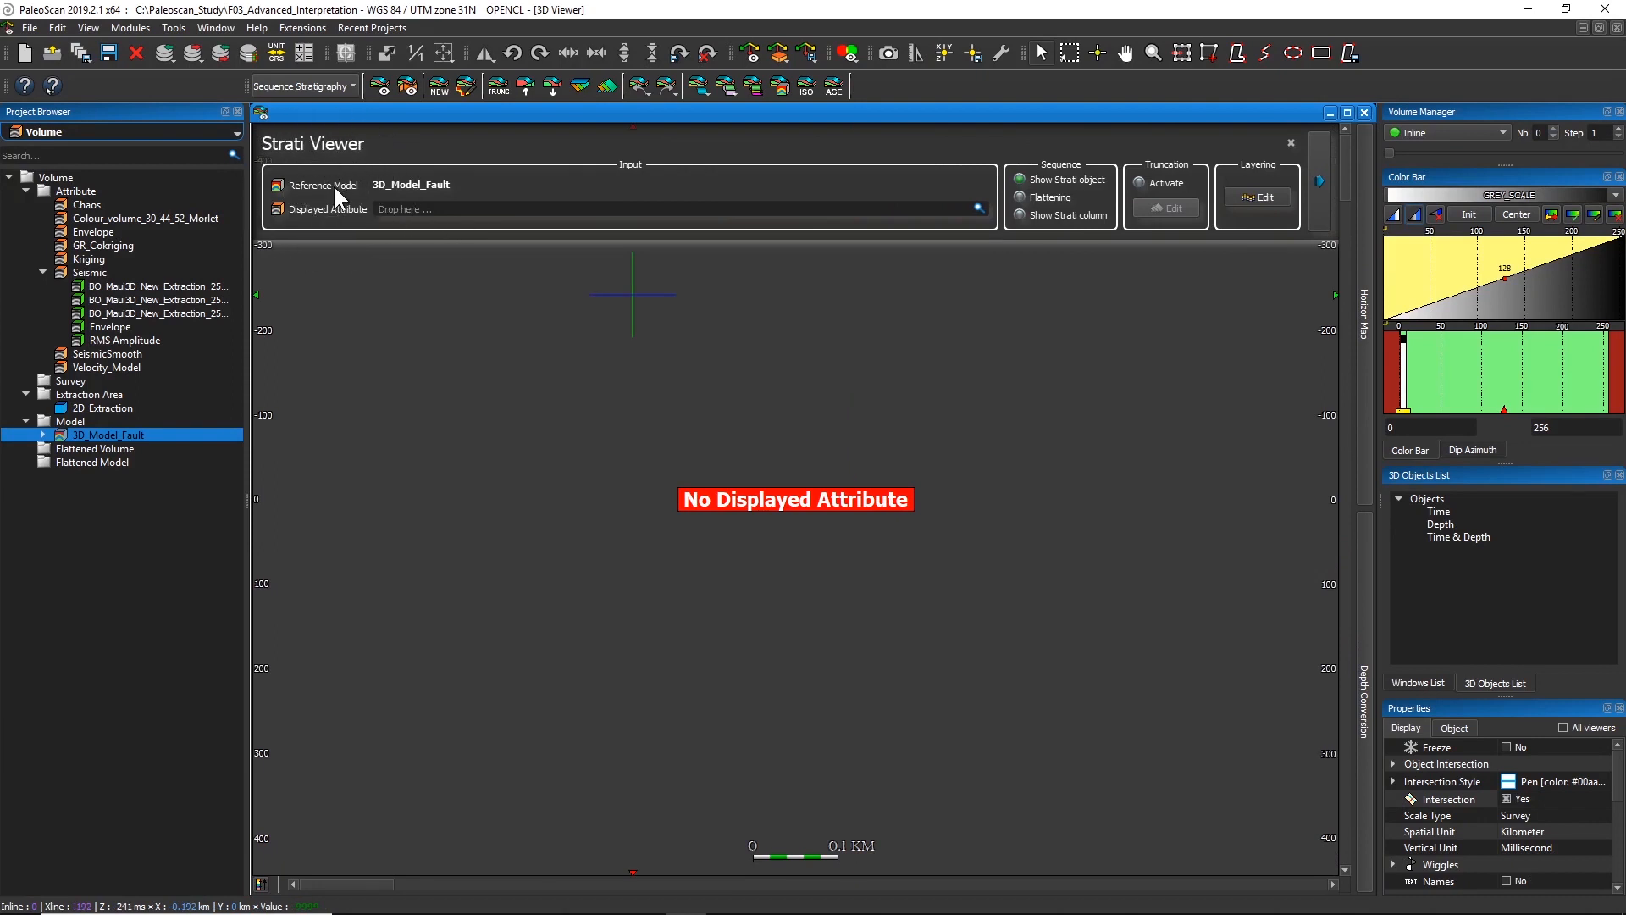
click(387, 181)
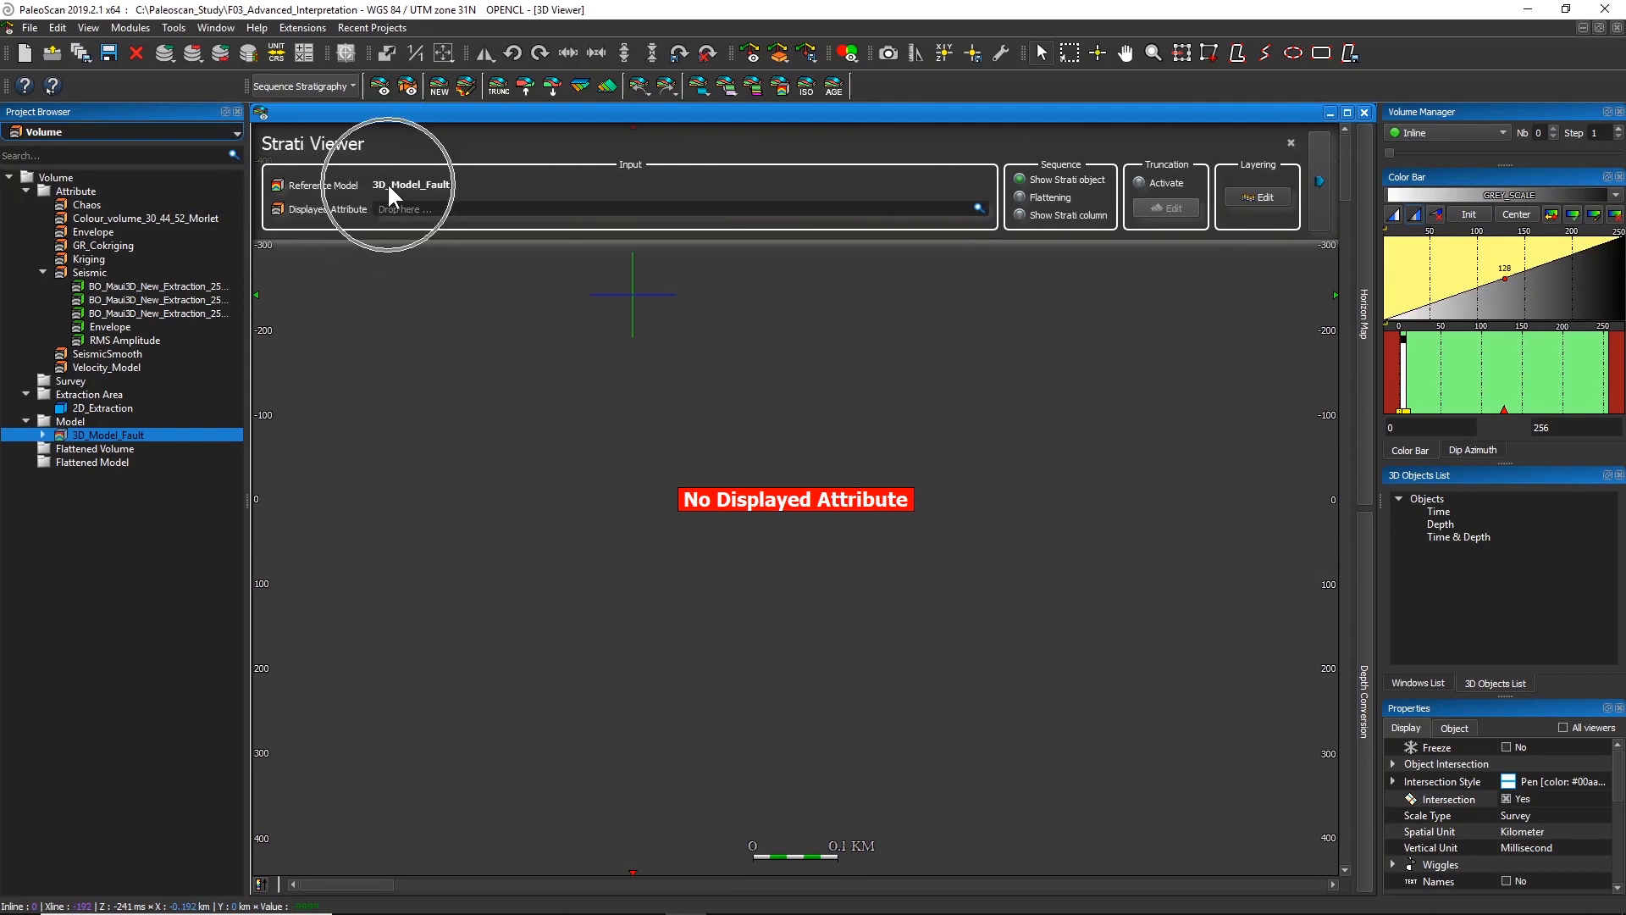
click(396, 207)
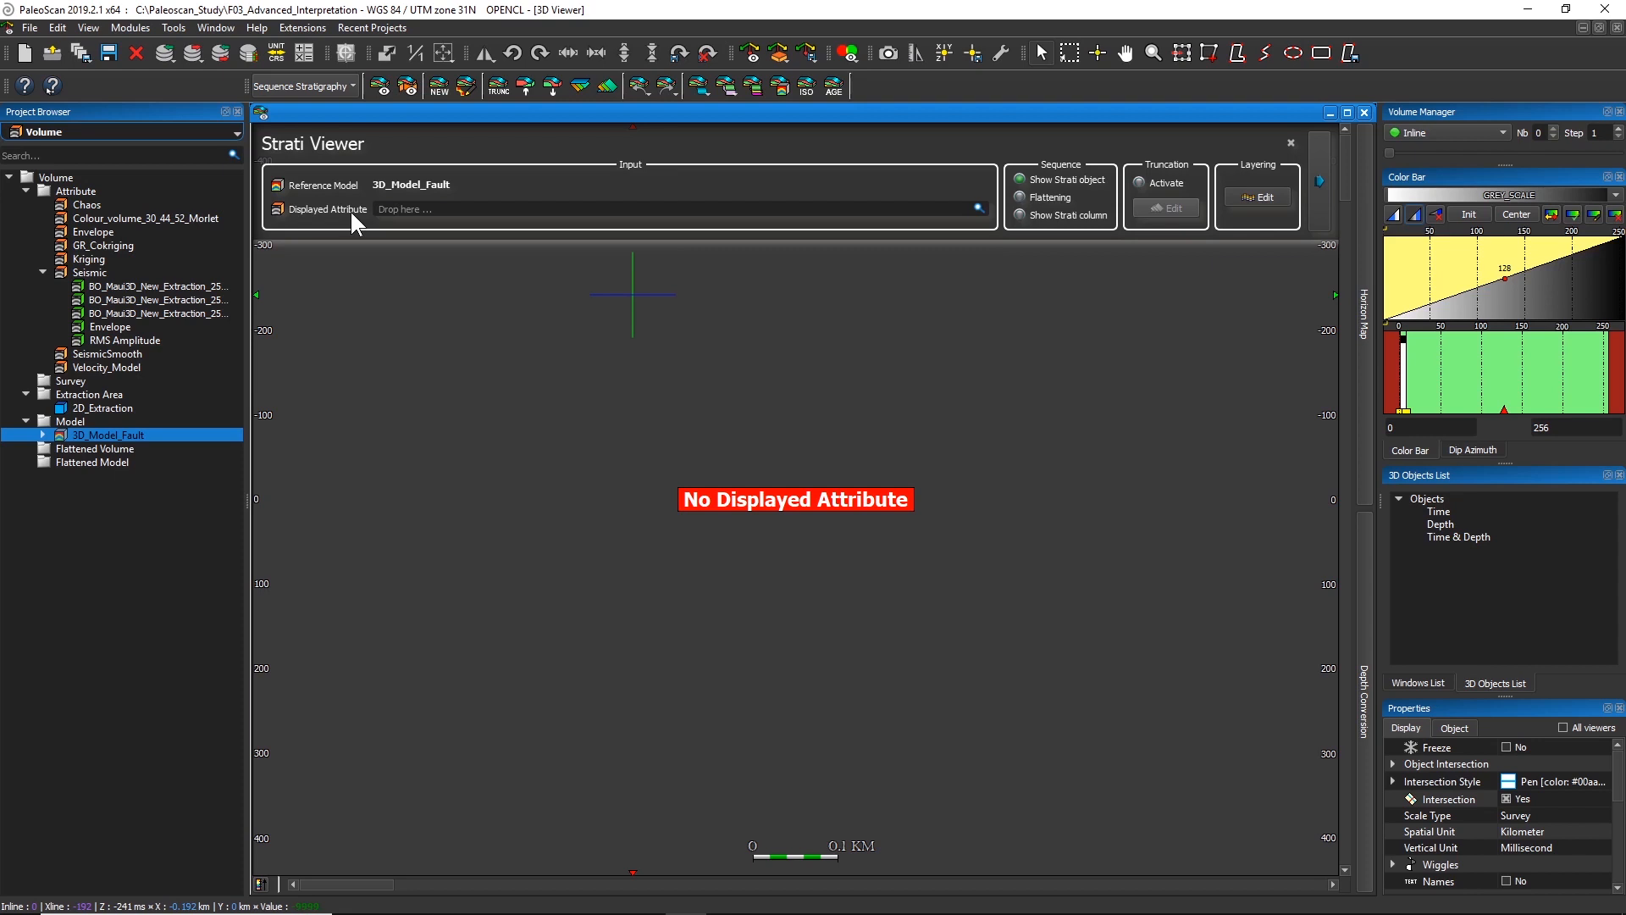
click(90, 272)
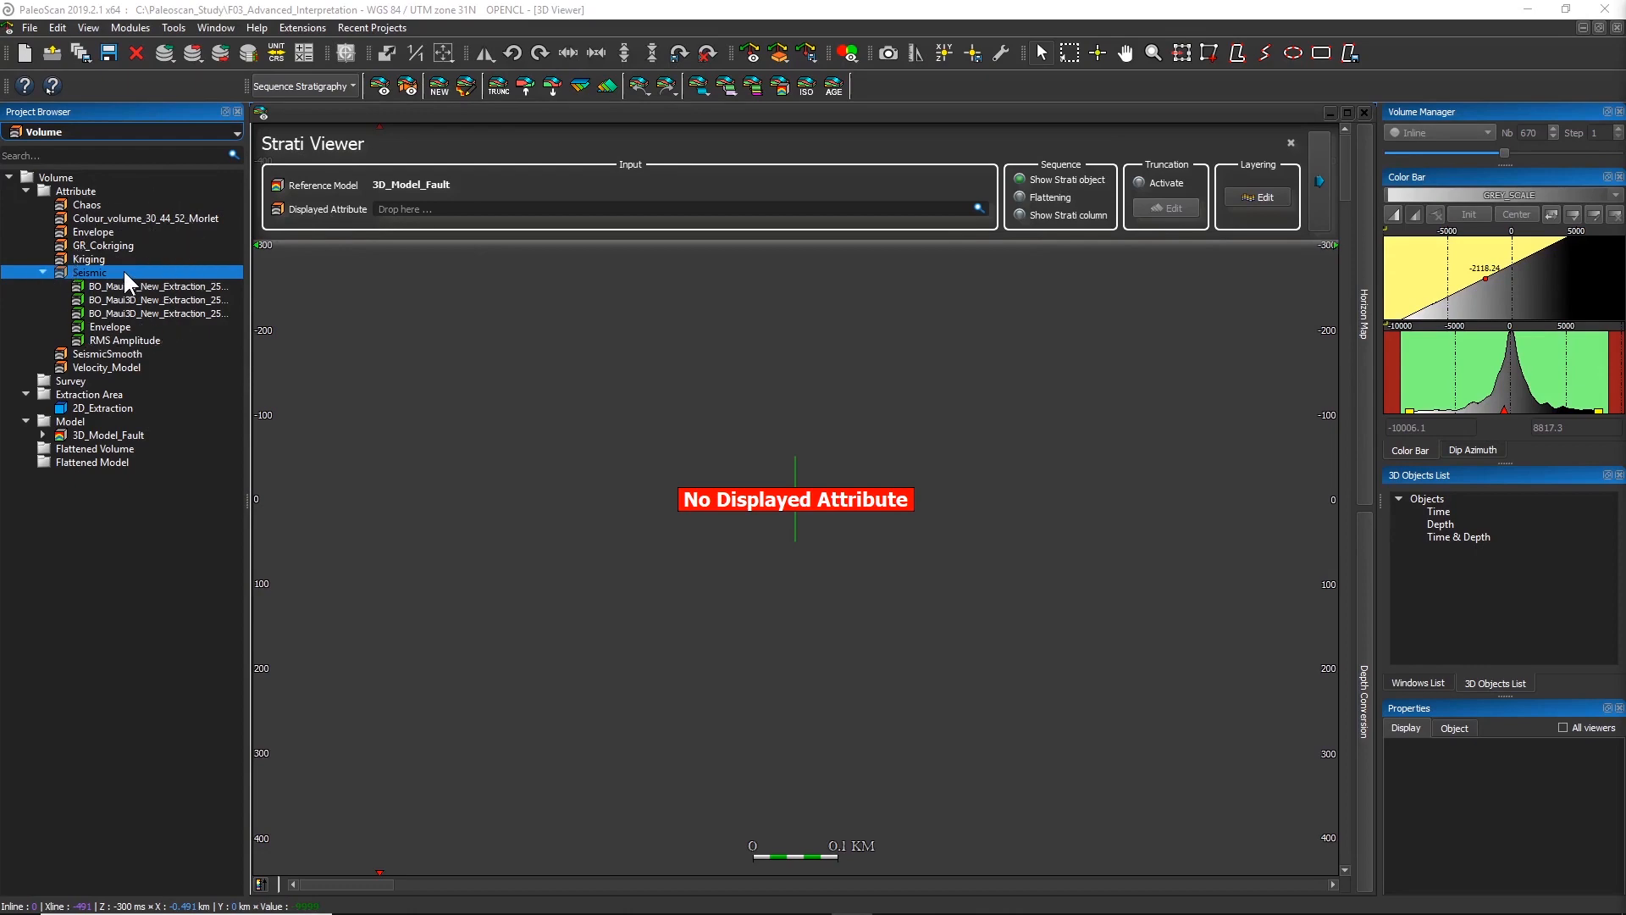
drag(124, 273, 503, 204)
Step: Set the Stretch Factor of the flattened seismic section to 1.60
drag(1029, 369, 943, 402)
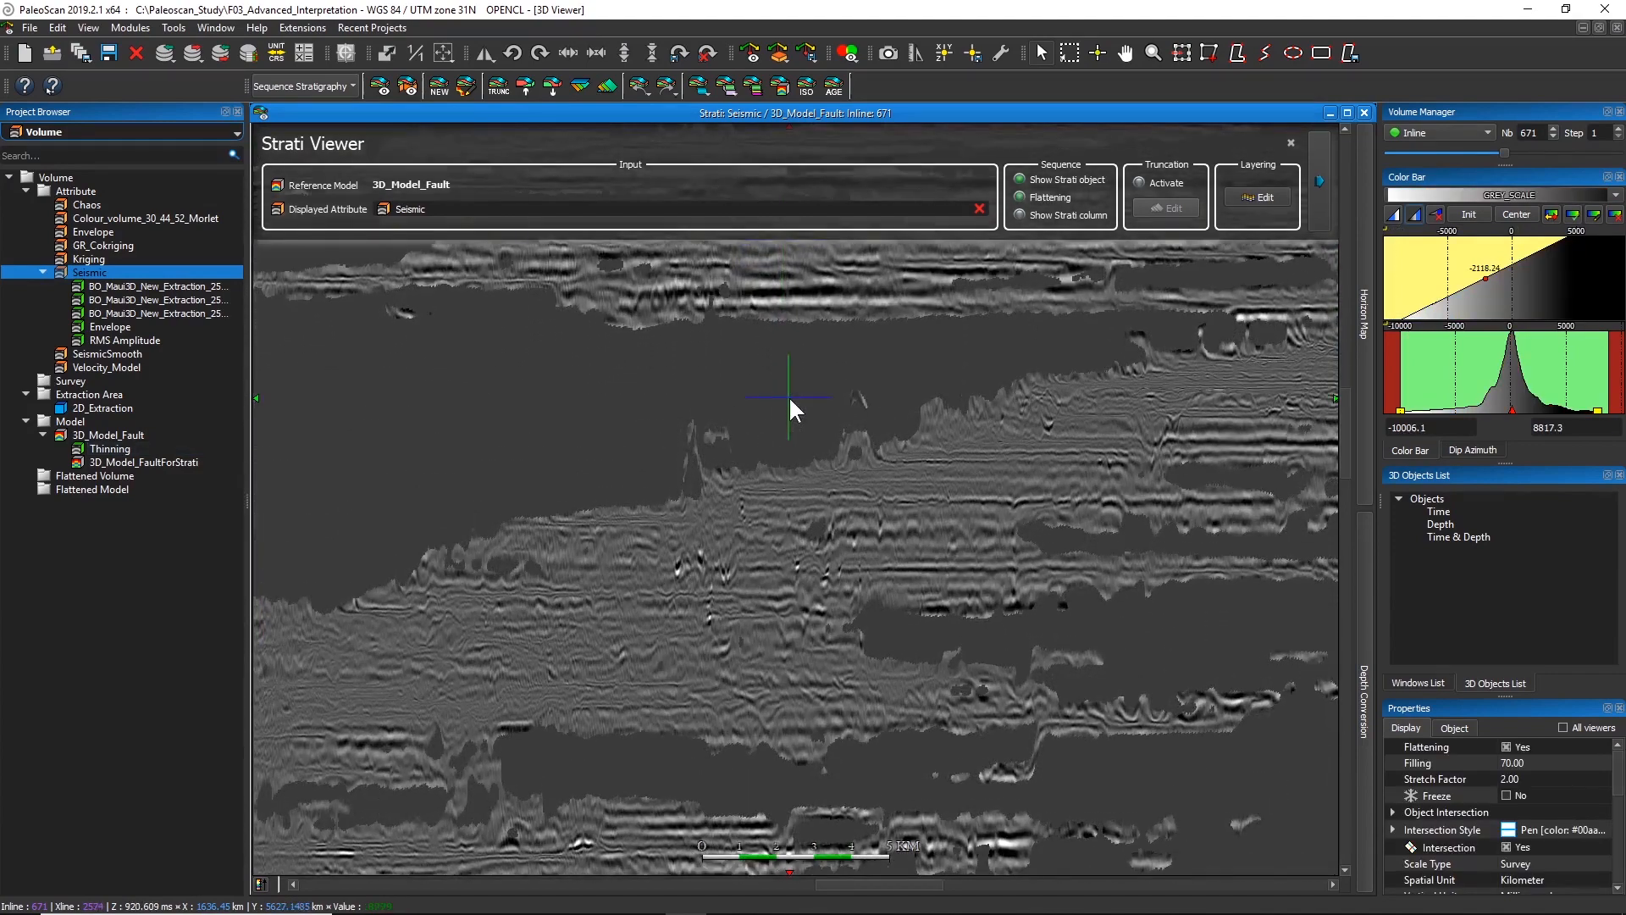
scroll(787, 407, down, 3)
drag(780, 411, 772, 429)
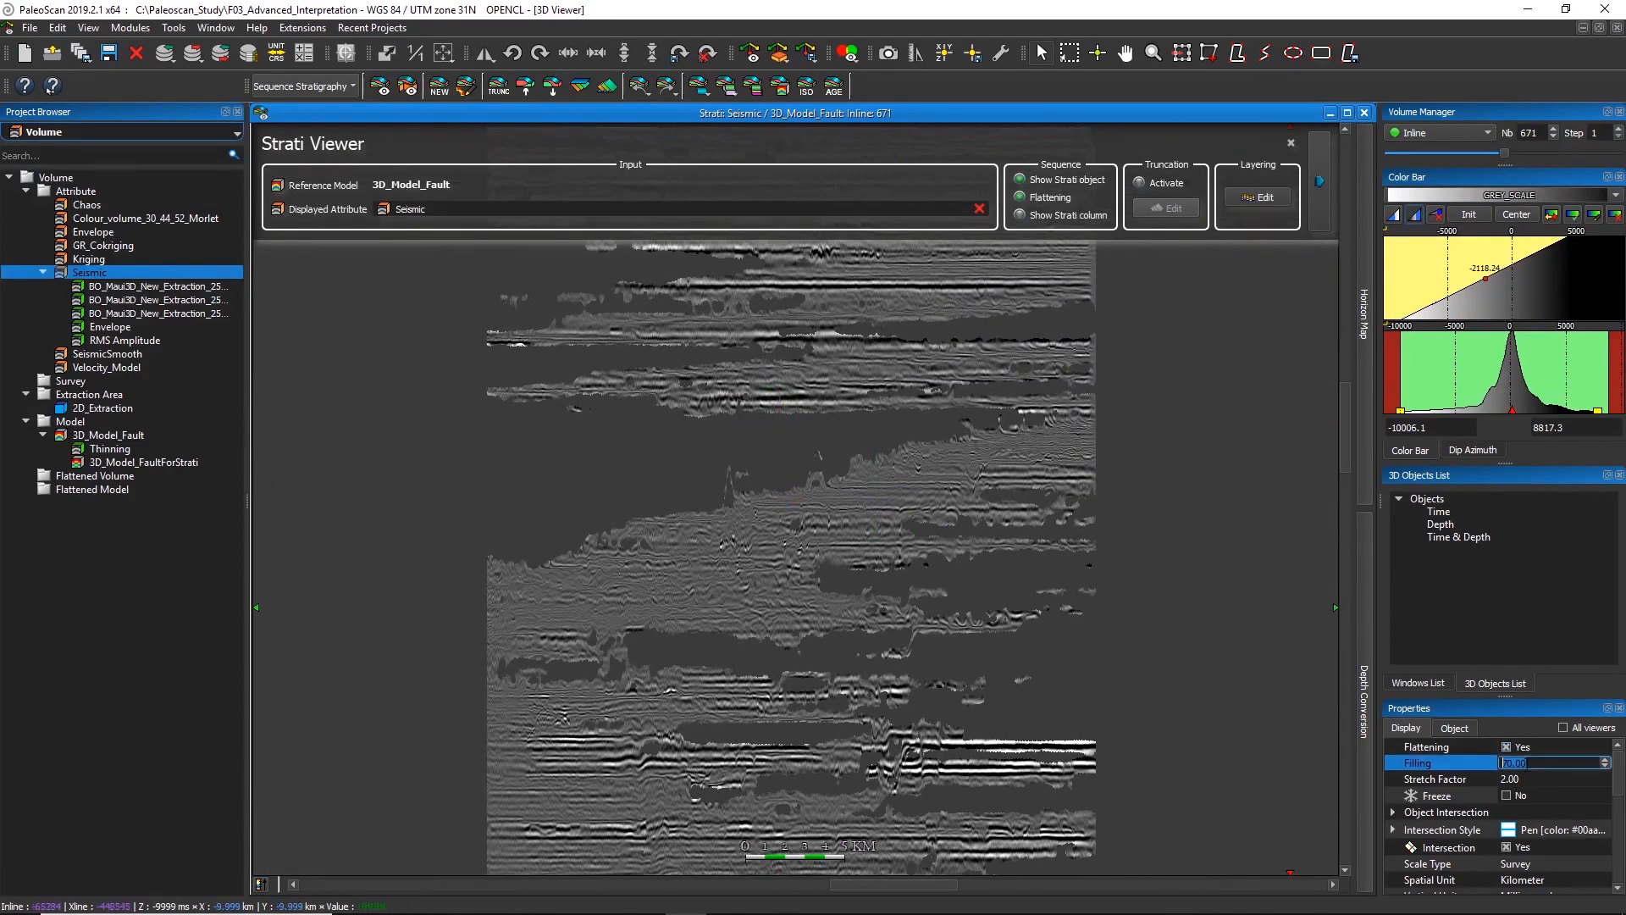
click(1524, 778)
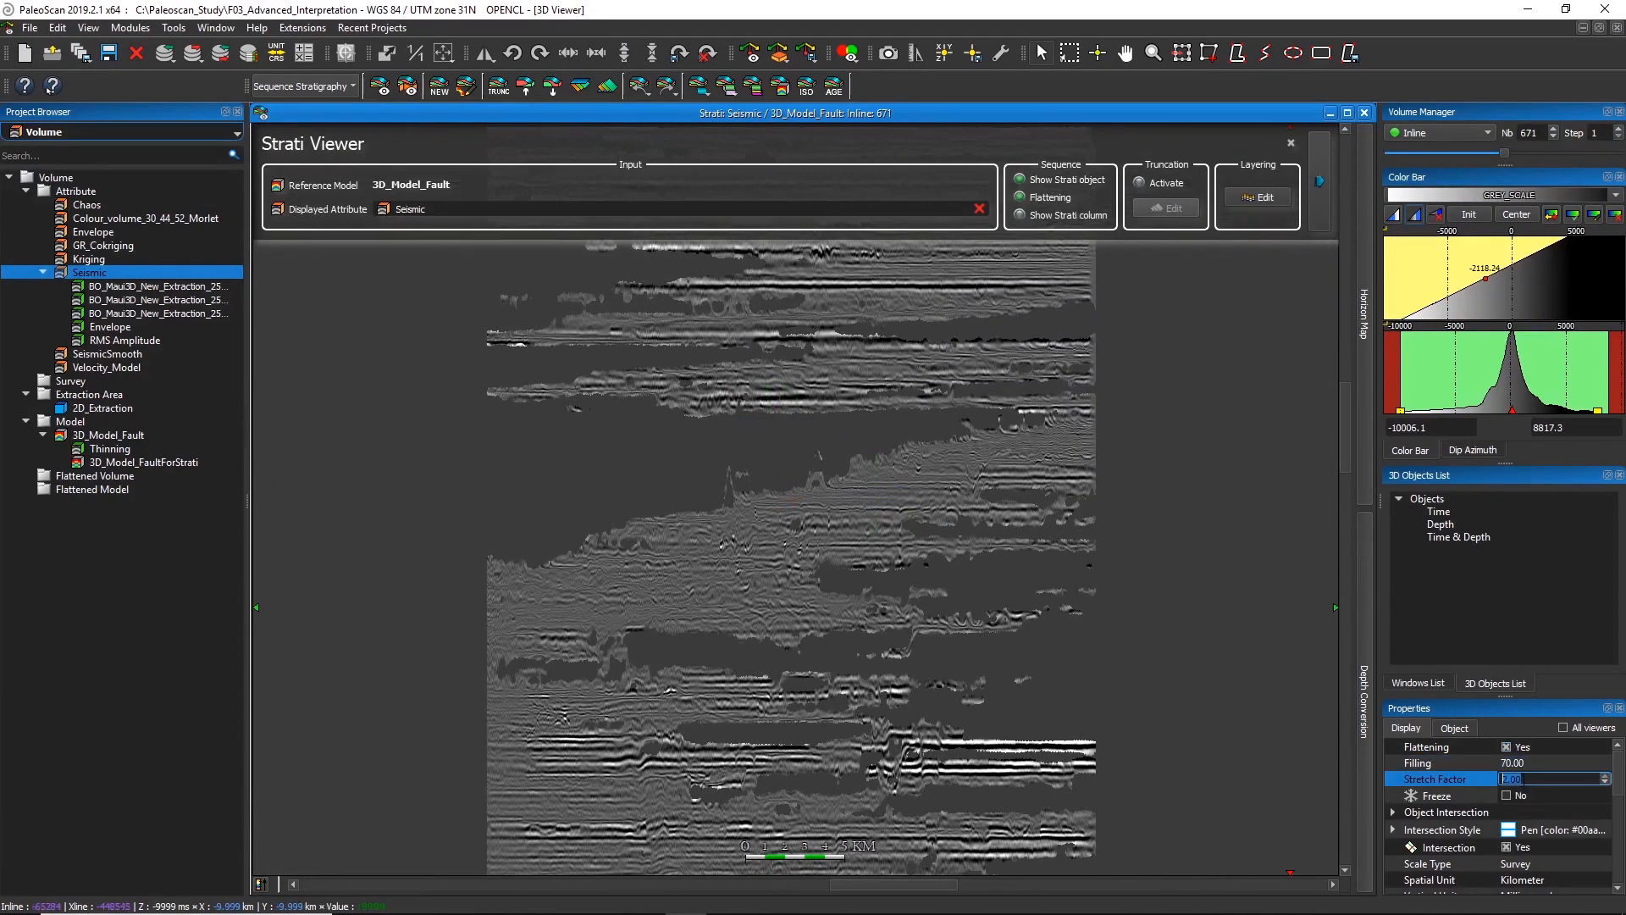
text(1.6)
key(Return)
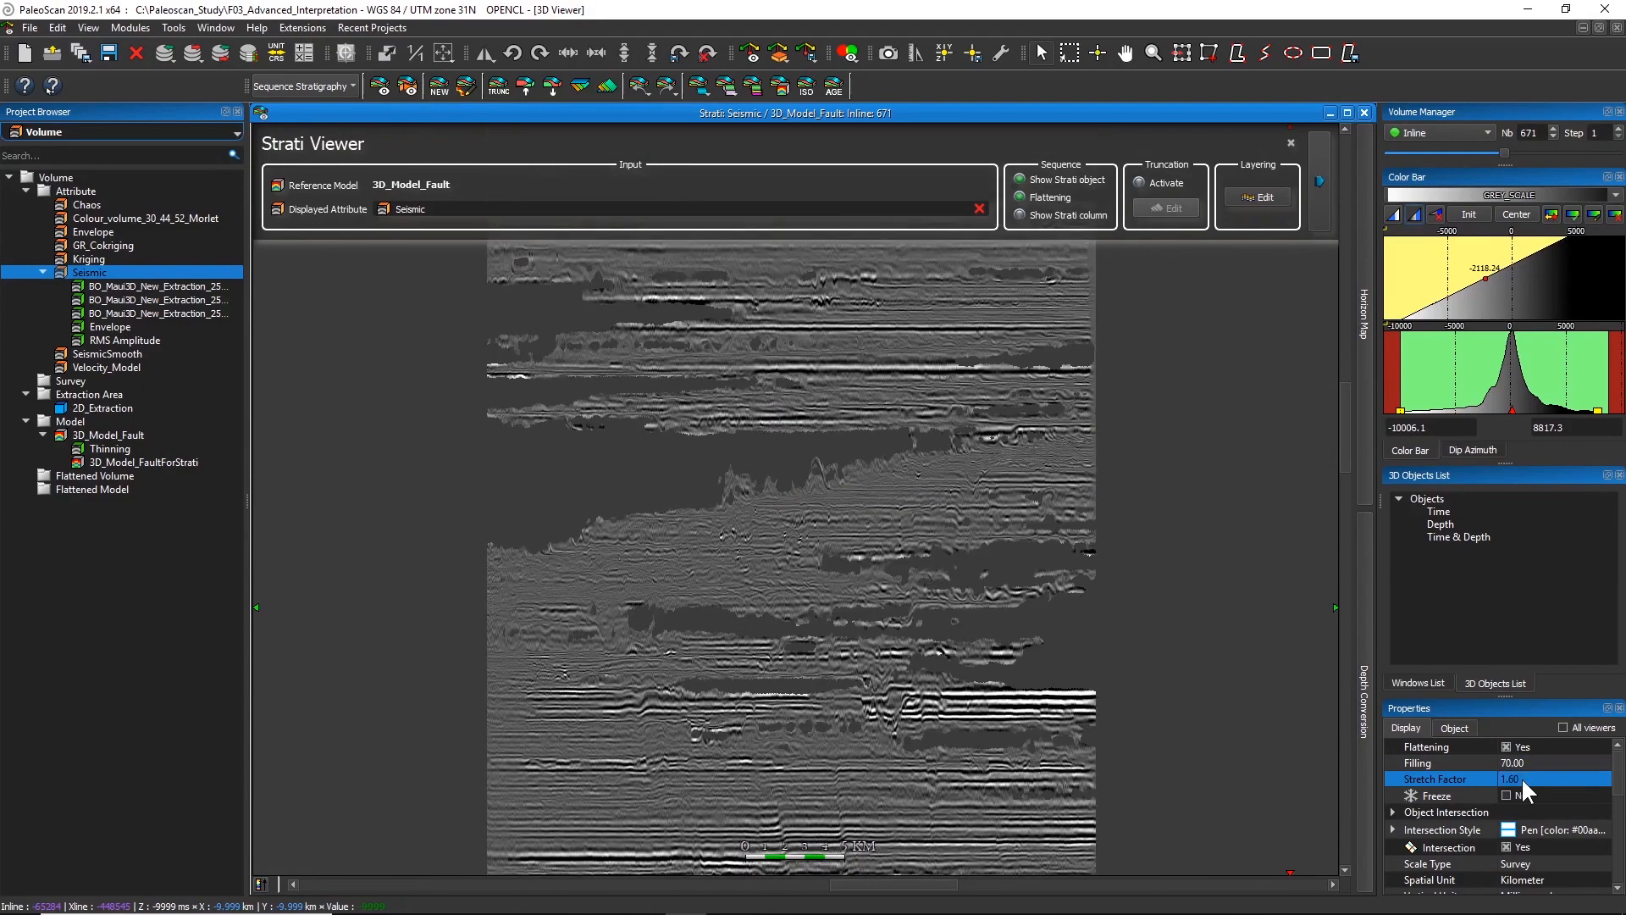
Step: Compare the unflattened and flattened seismic sections, and browse from inline 671 to inline 611
click(761, 451)
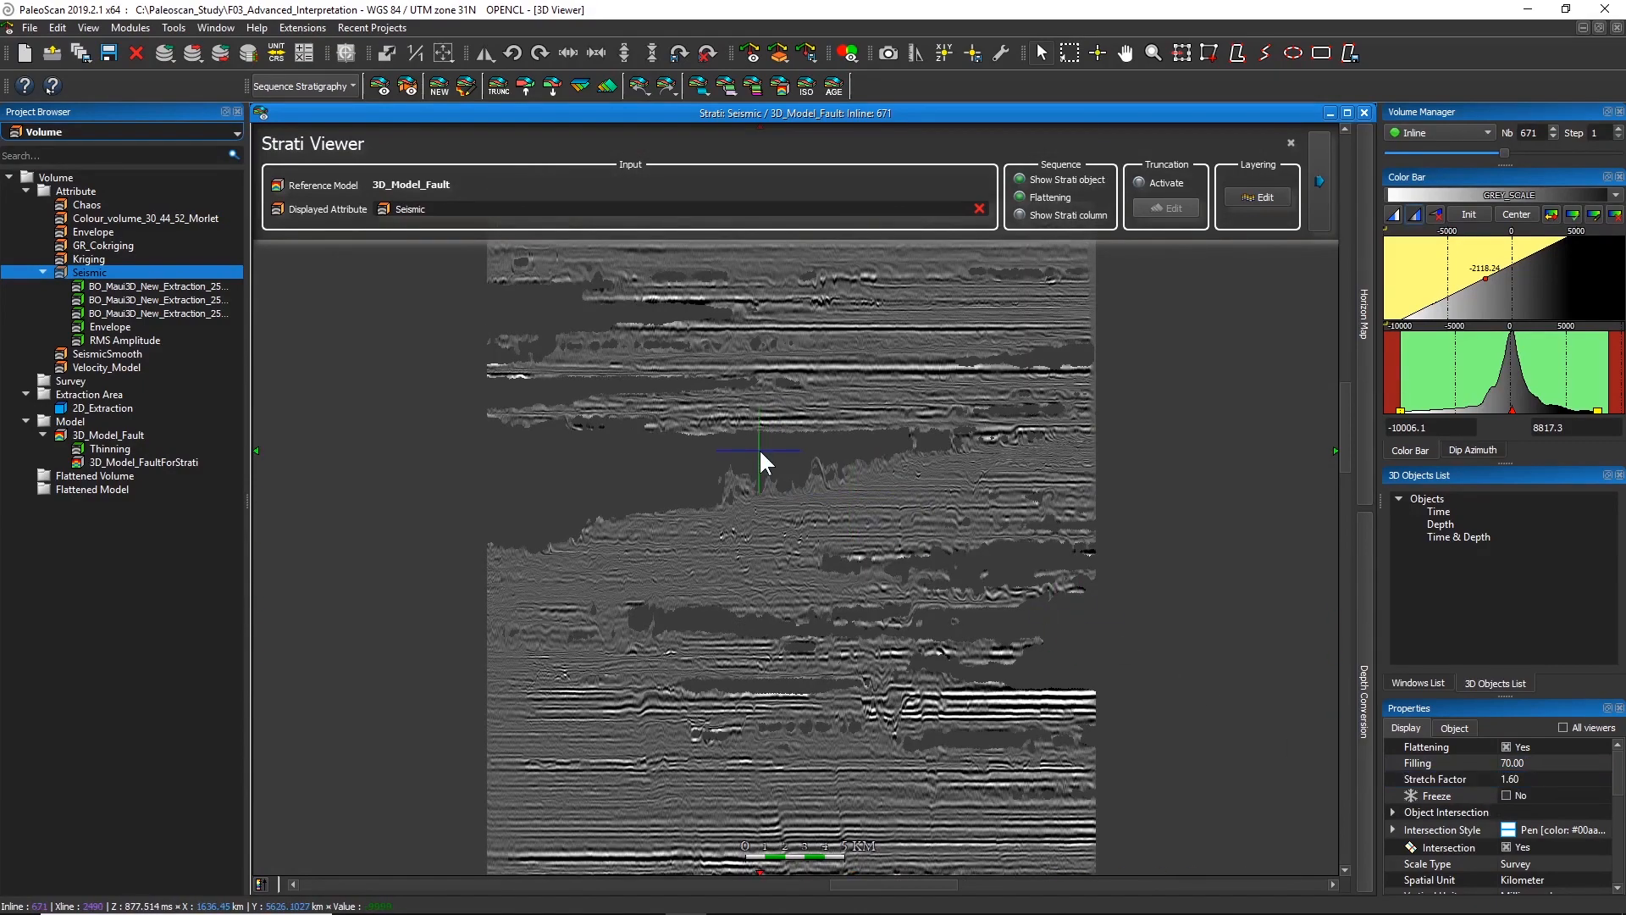
key(f)
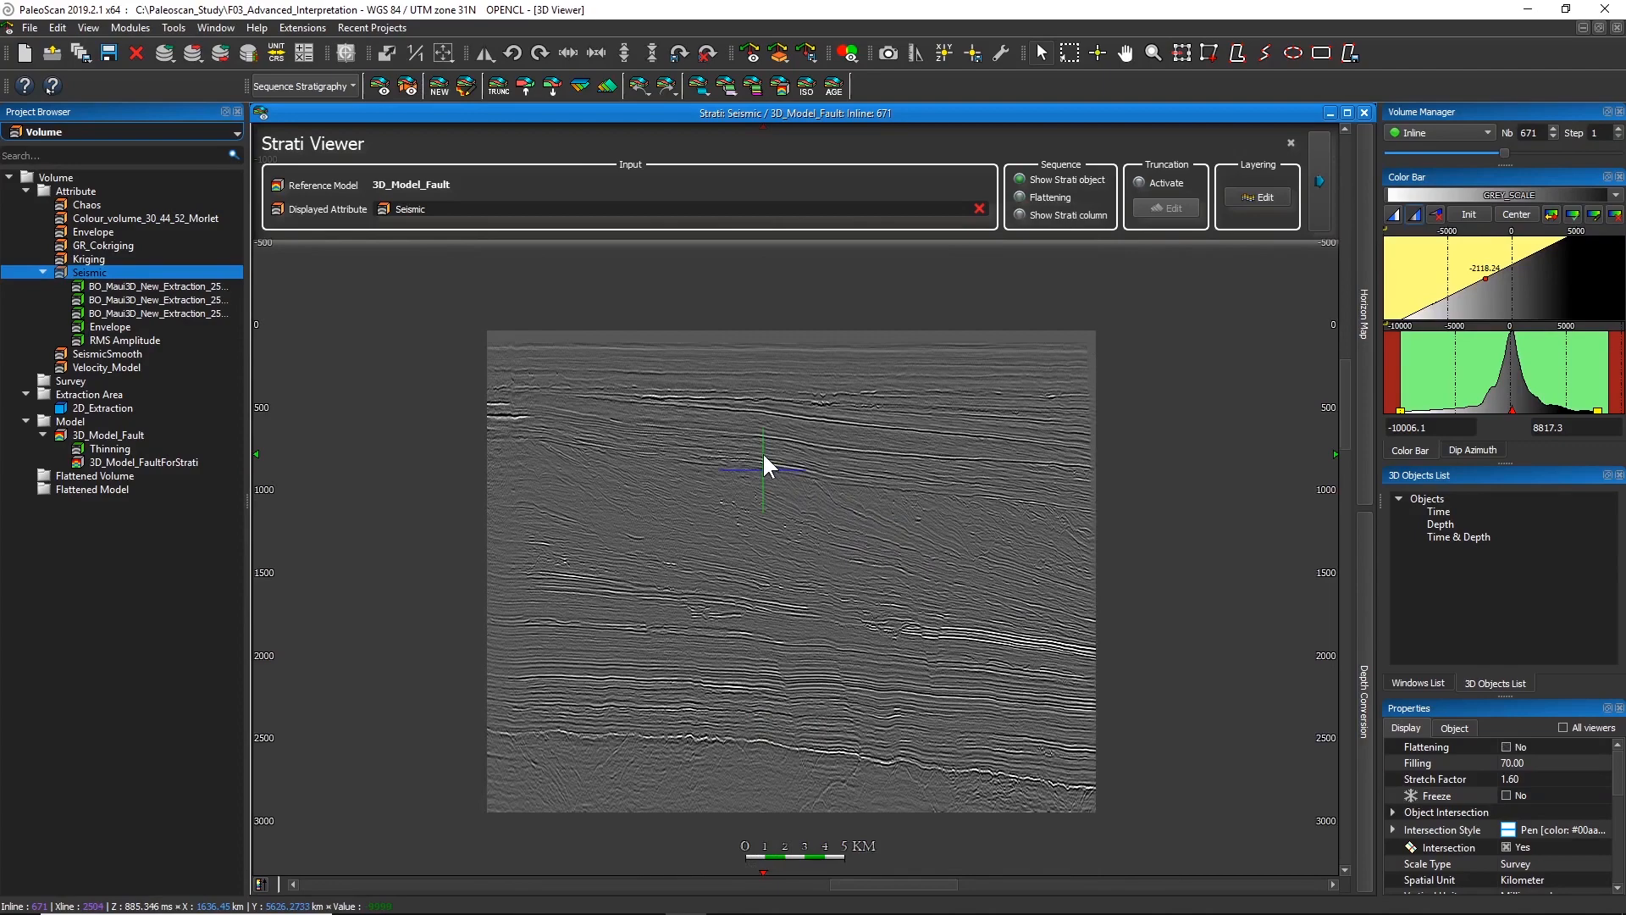
scroll(766, 457, up, 3)
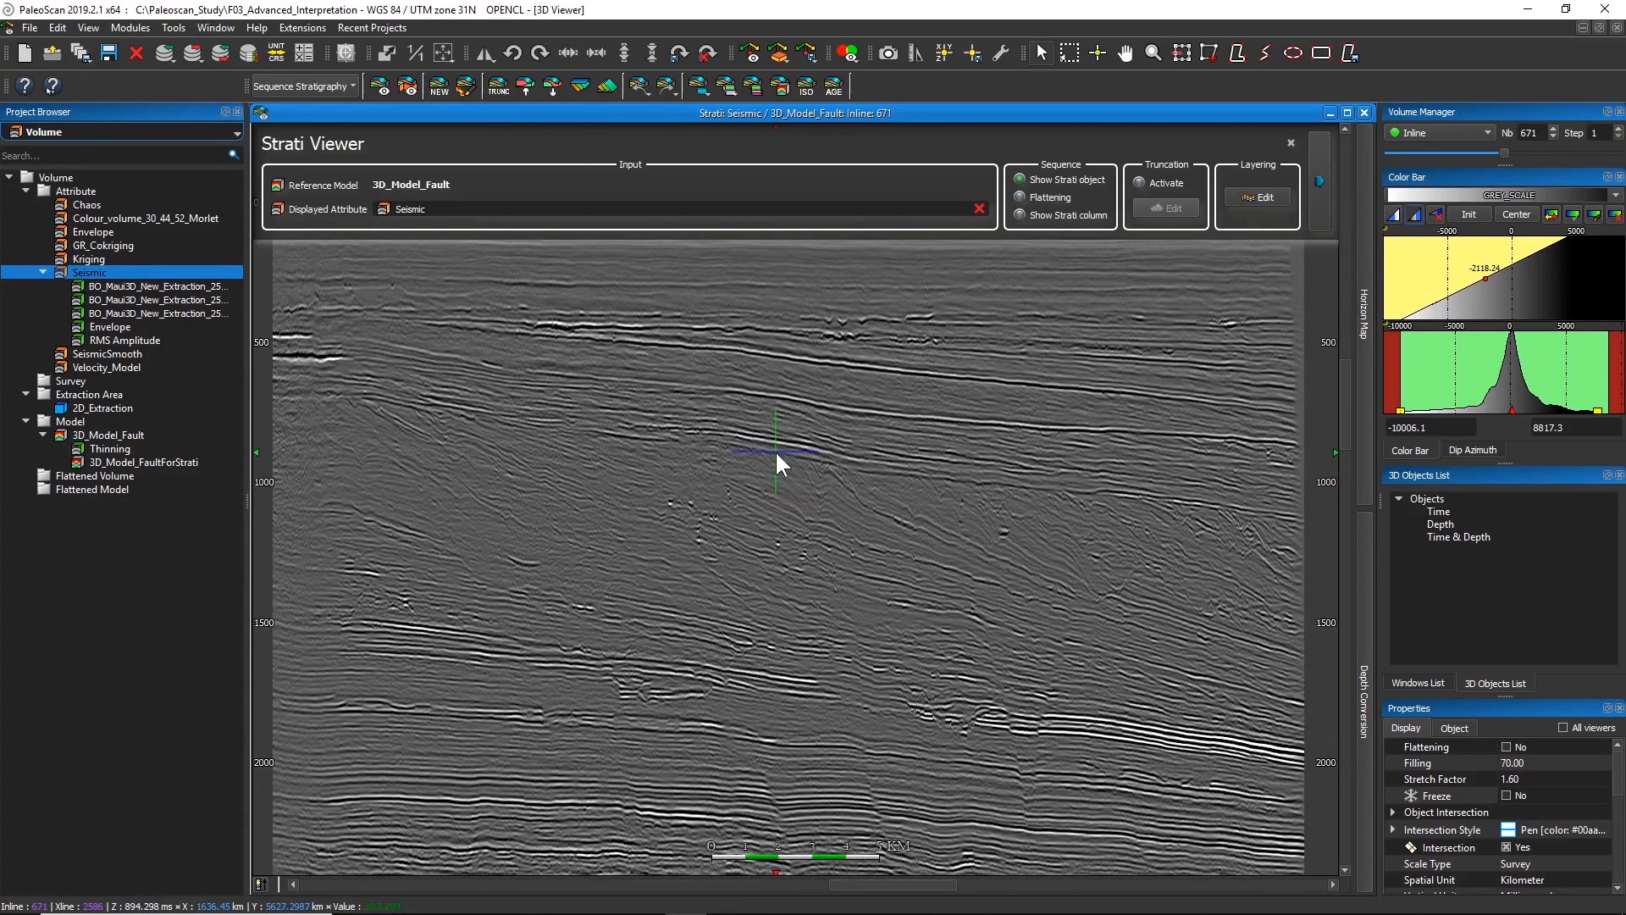
key(f)
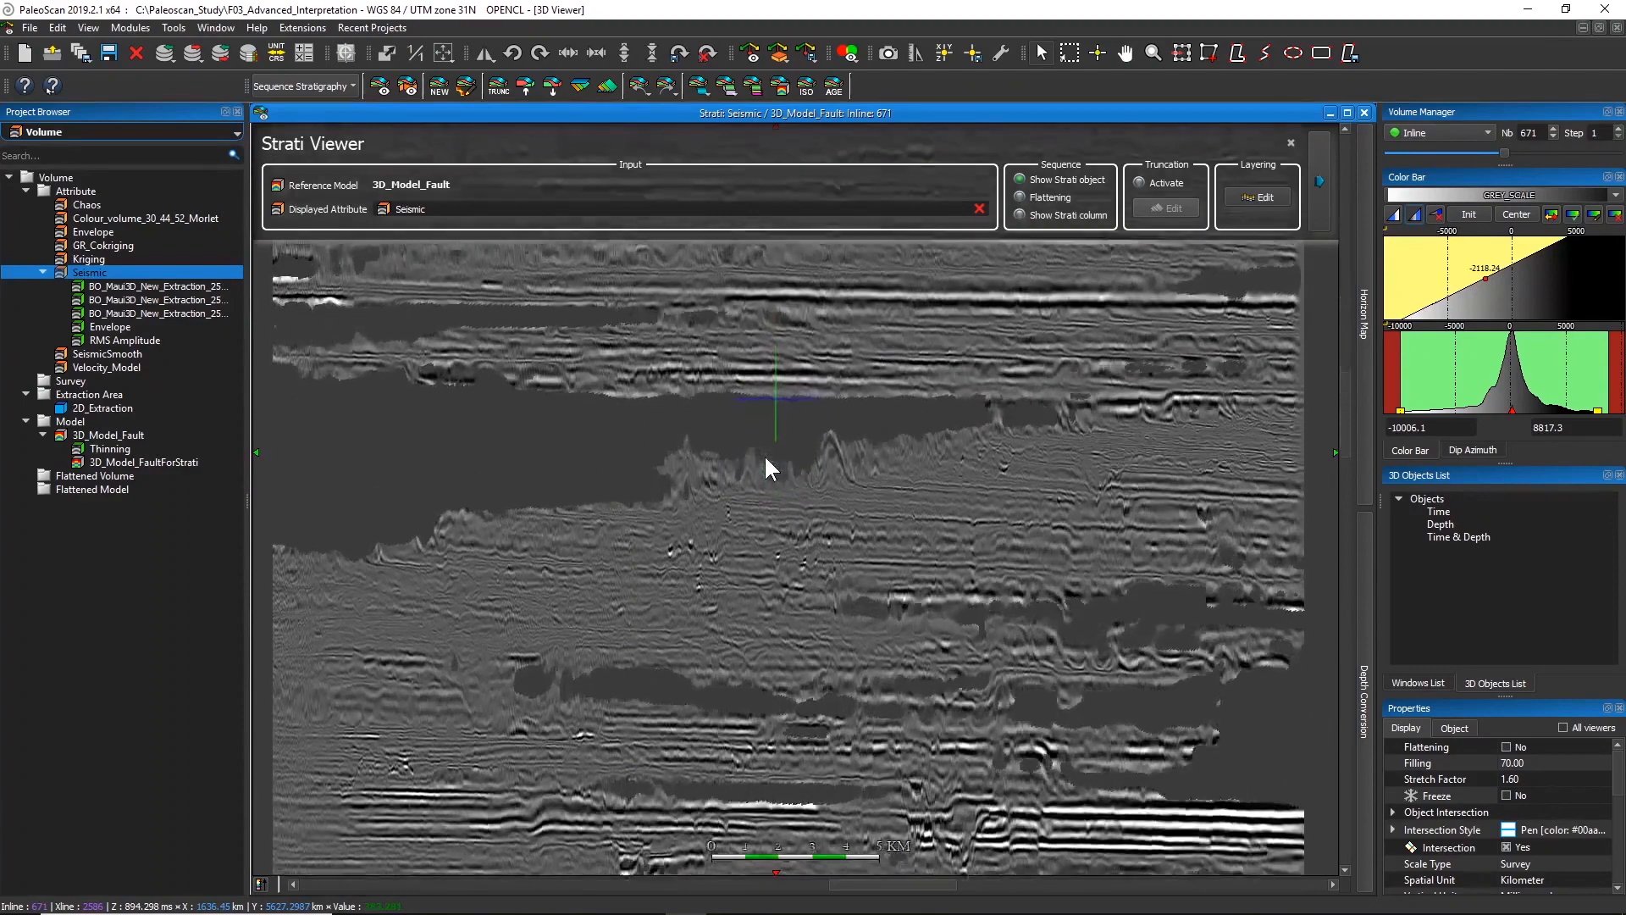
scroll(764, 458, down, 3)
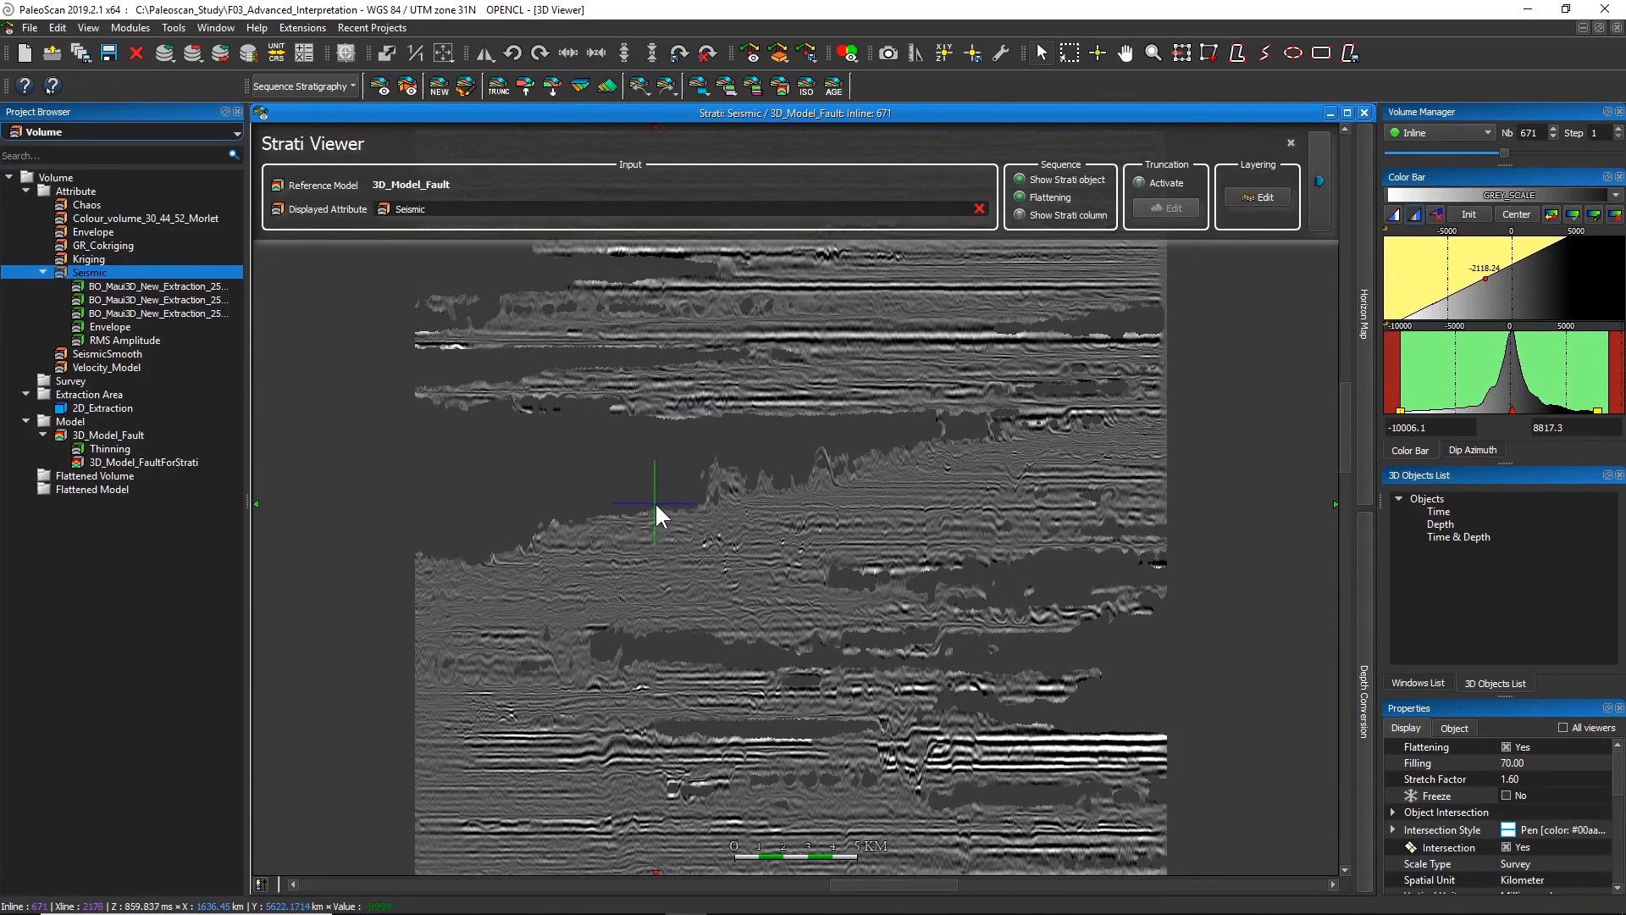
scroll(685, 466, down, 3)
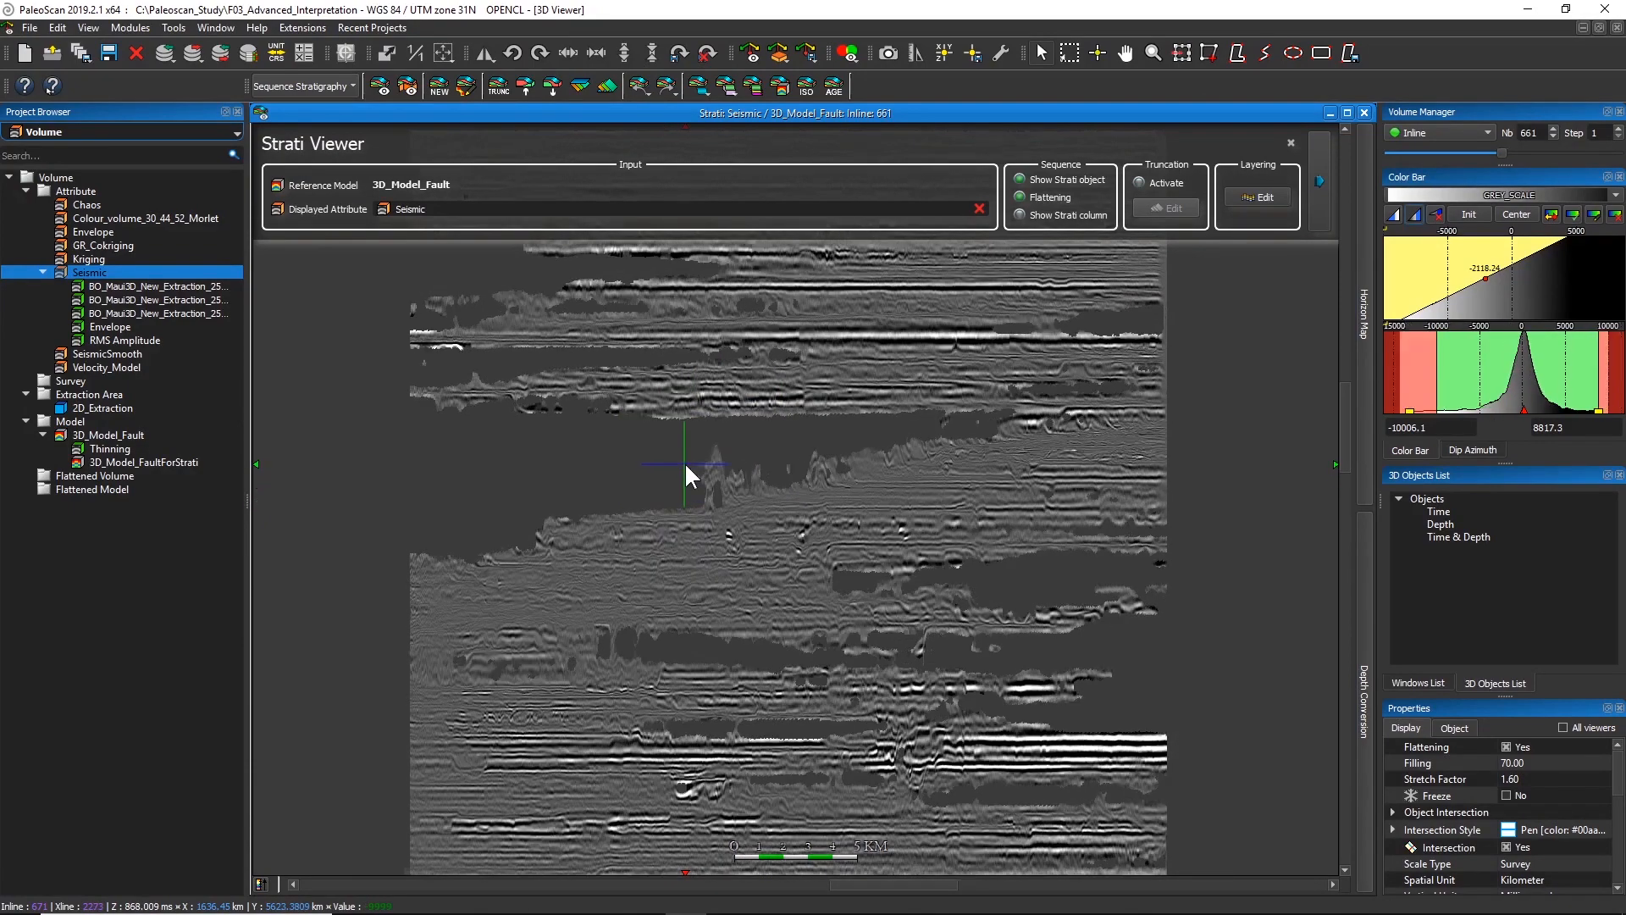
scroll(685, 466, down, 3)
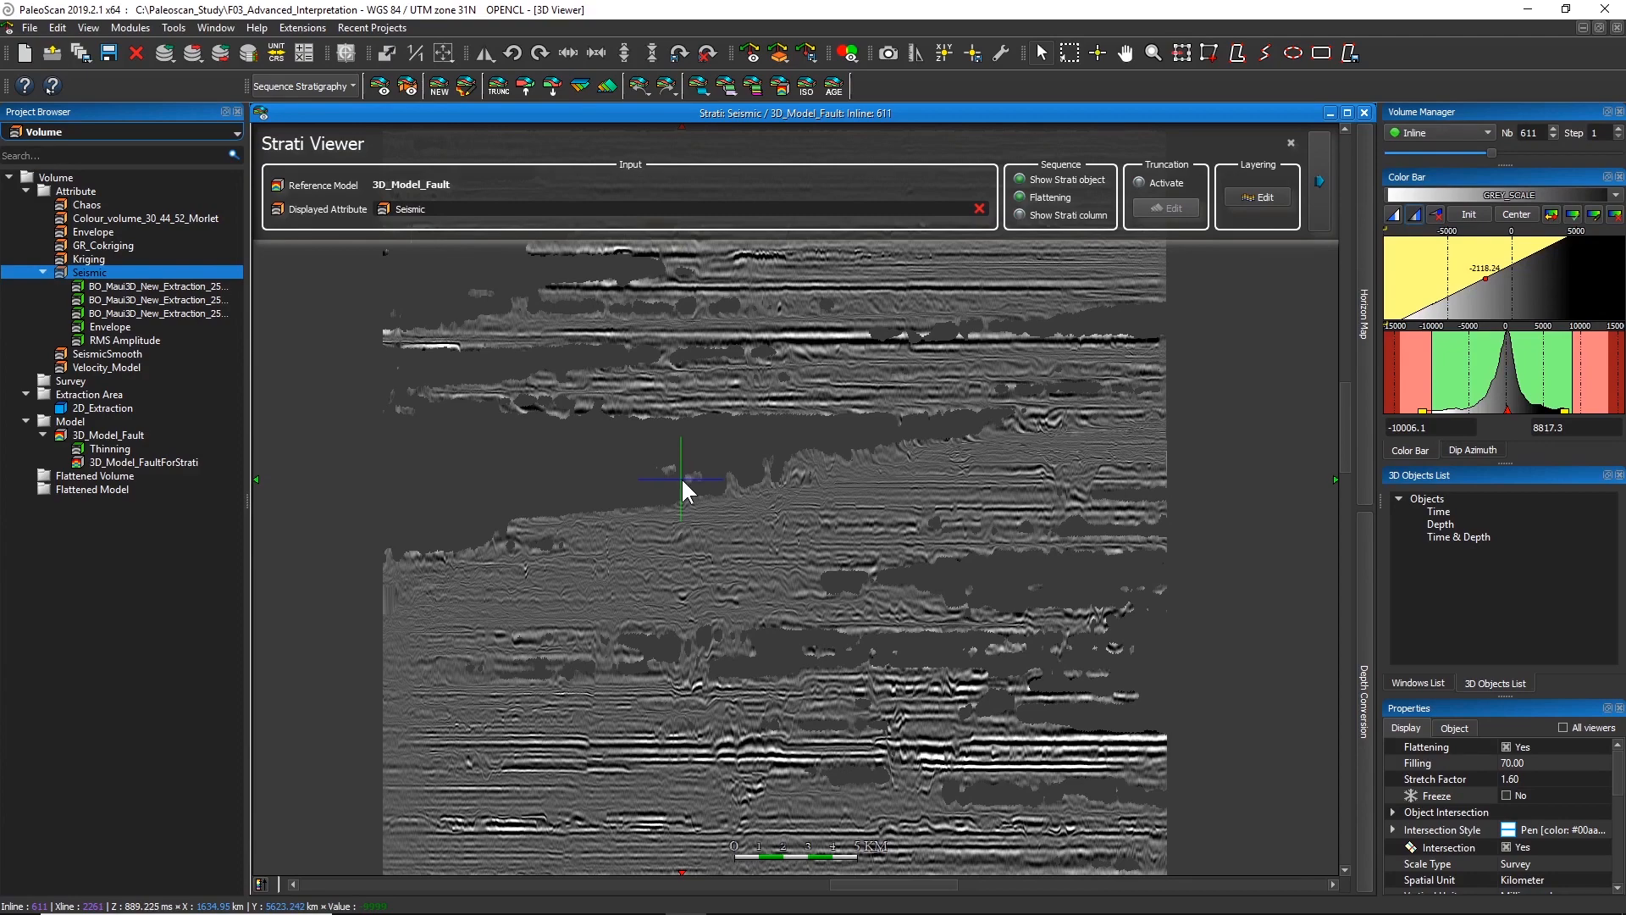
scroll(681, 476, up, 1)
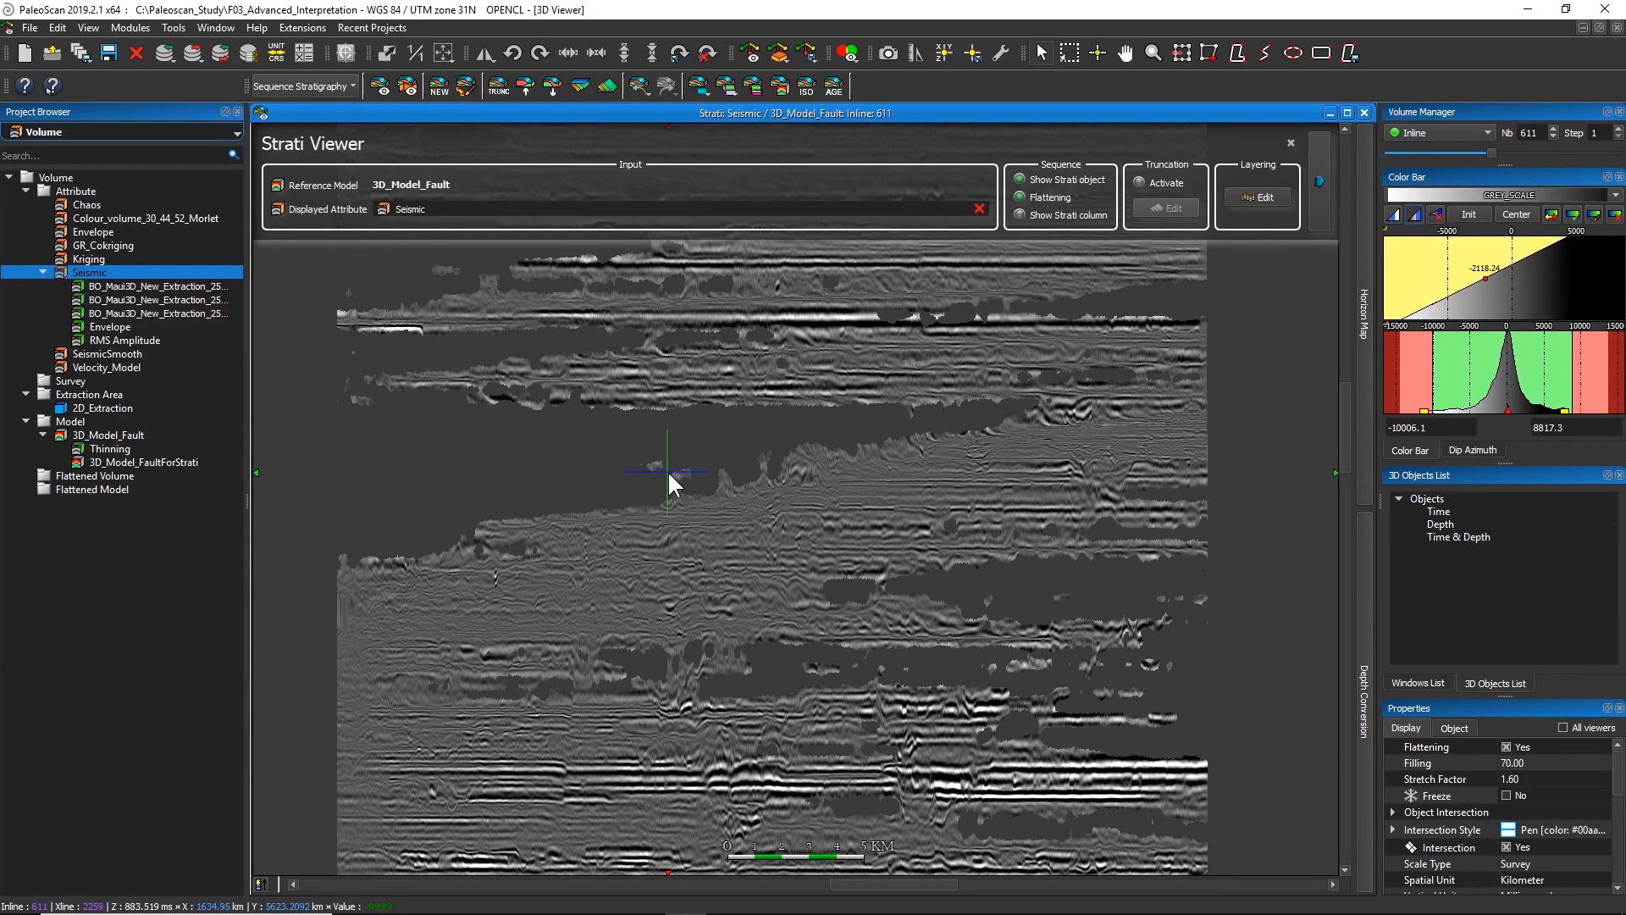
Step: Create a new sequence object named Sequence_1
click(437, 88)
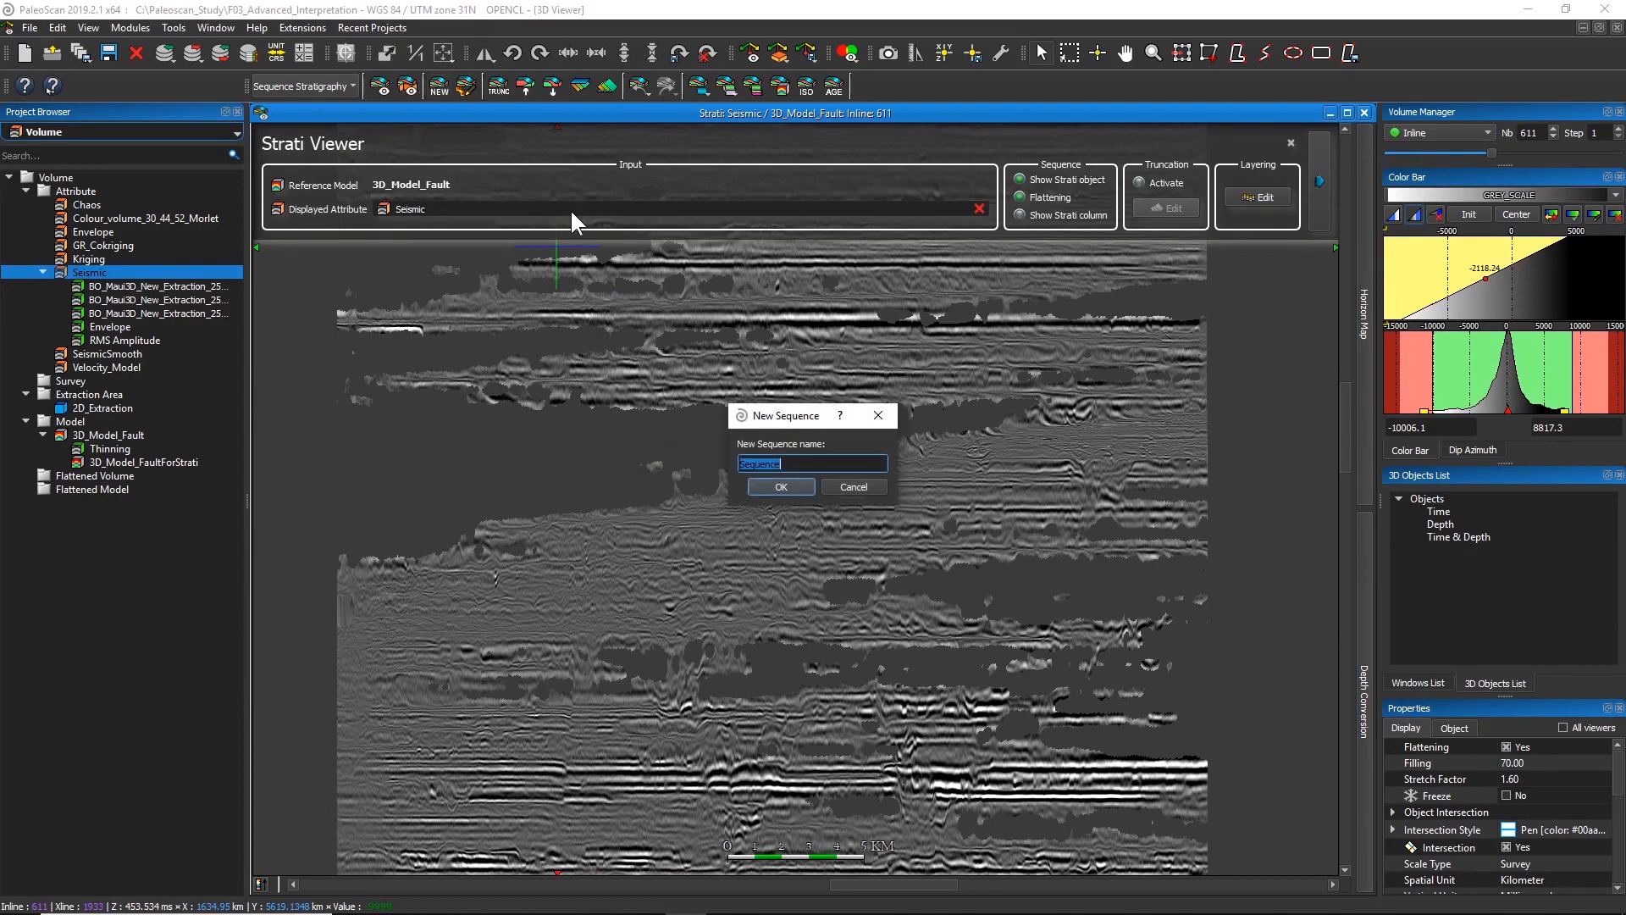
click(794, 464)
text(_1)
click(783, 487)
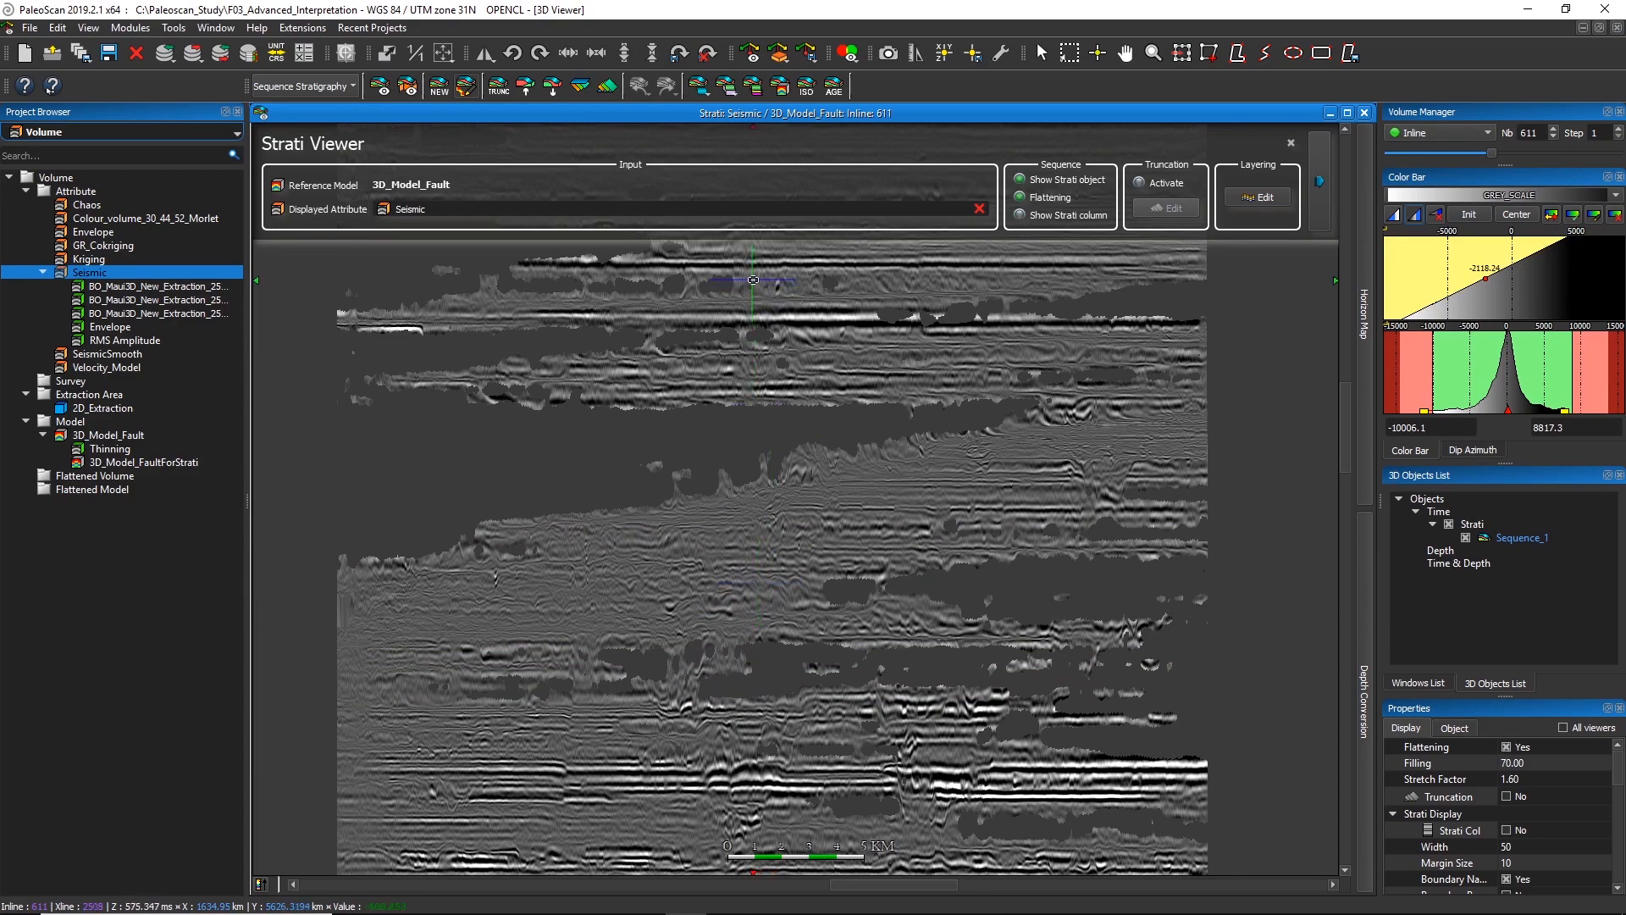
Step: Pick the first sequence's upper and lower boundaries along the top and base of the large gap in the flattened section
drag(756, 283, 778, 395)
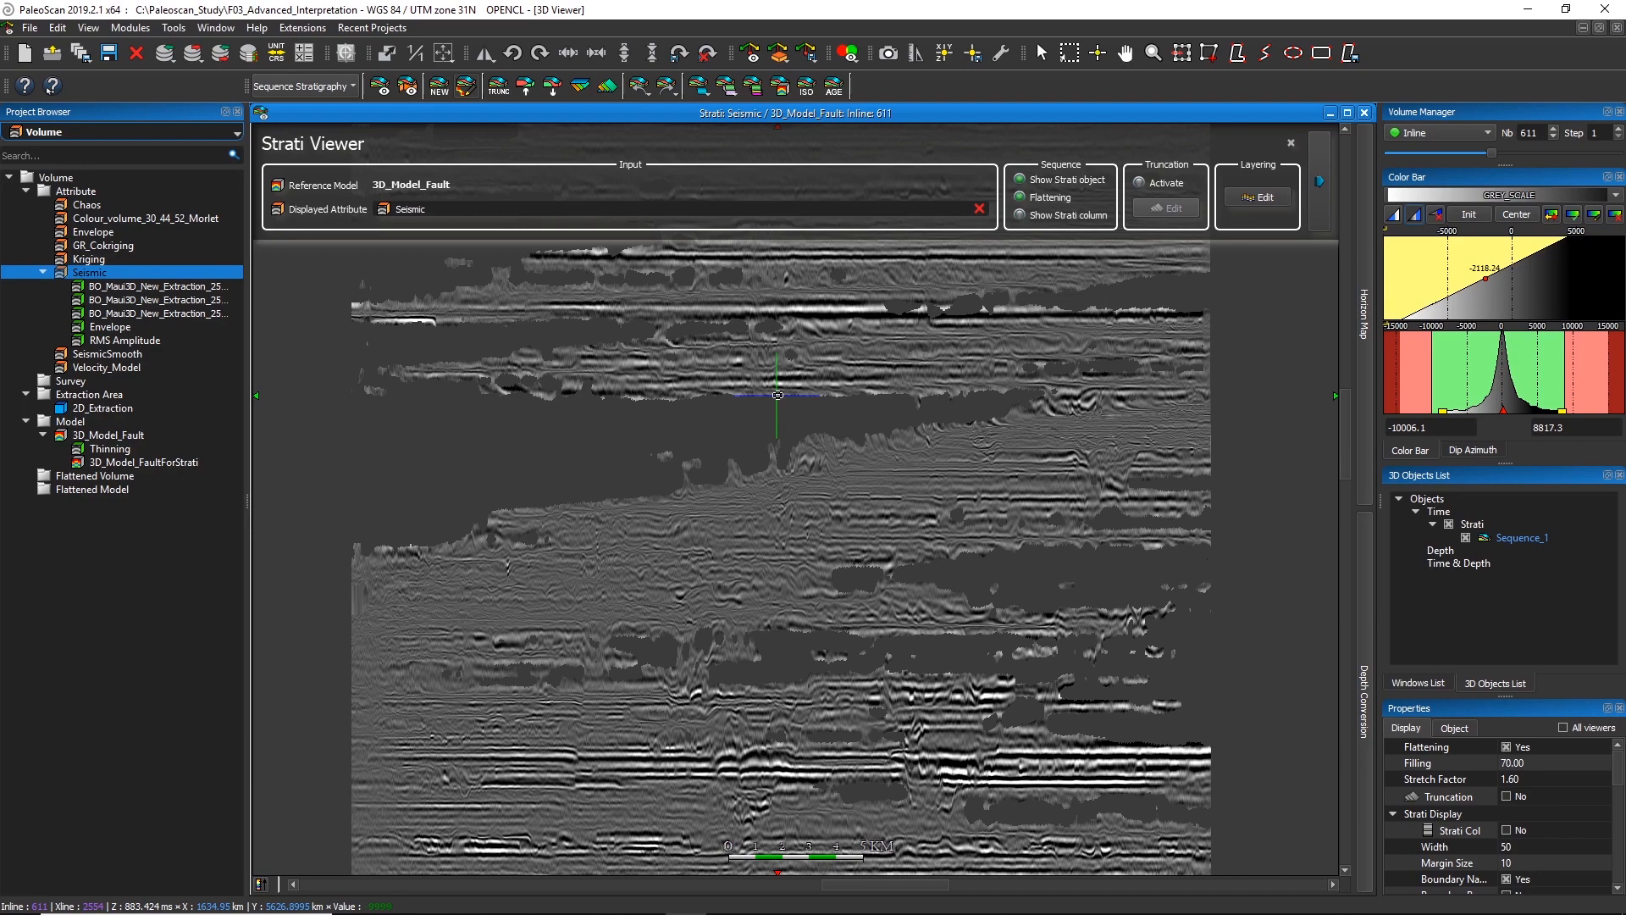
click(777, 394)
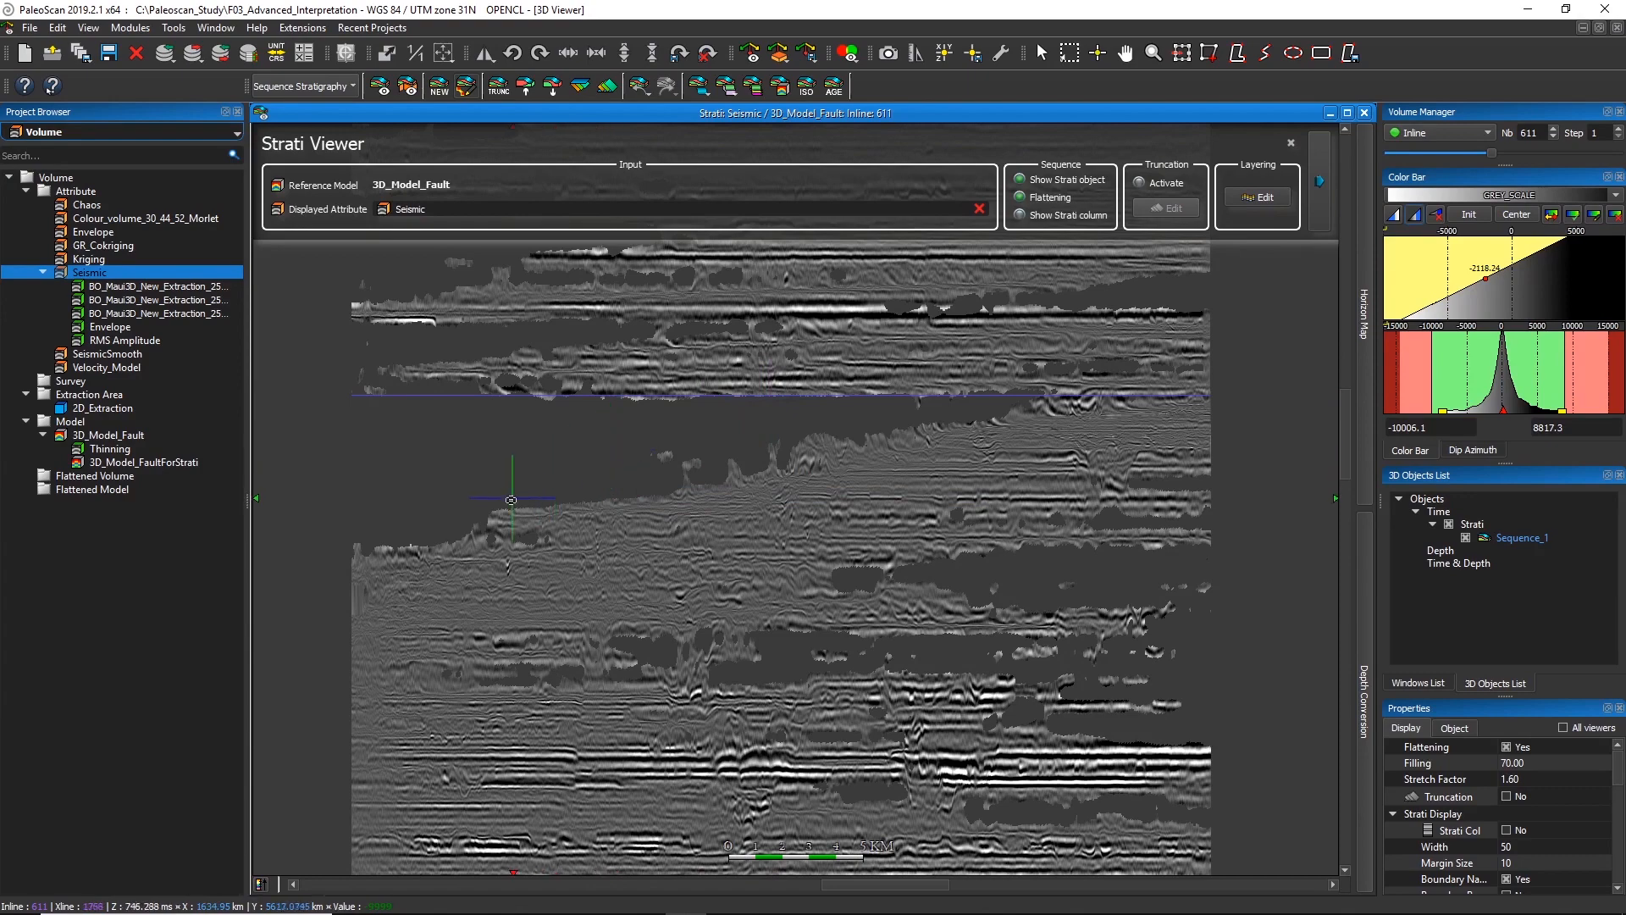
click(446, 540)
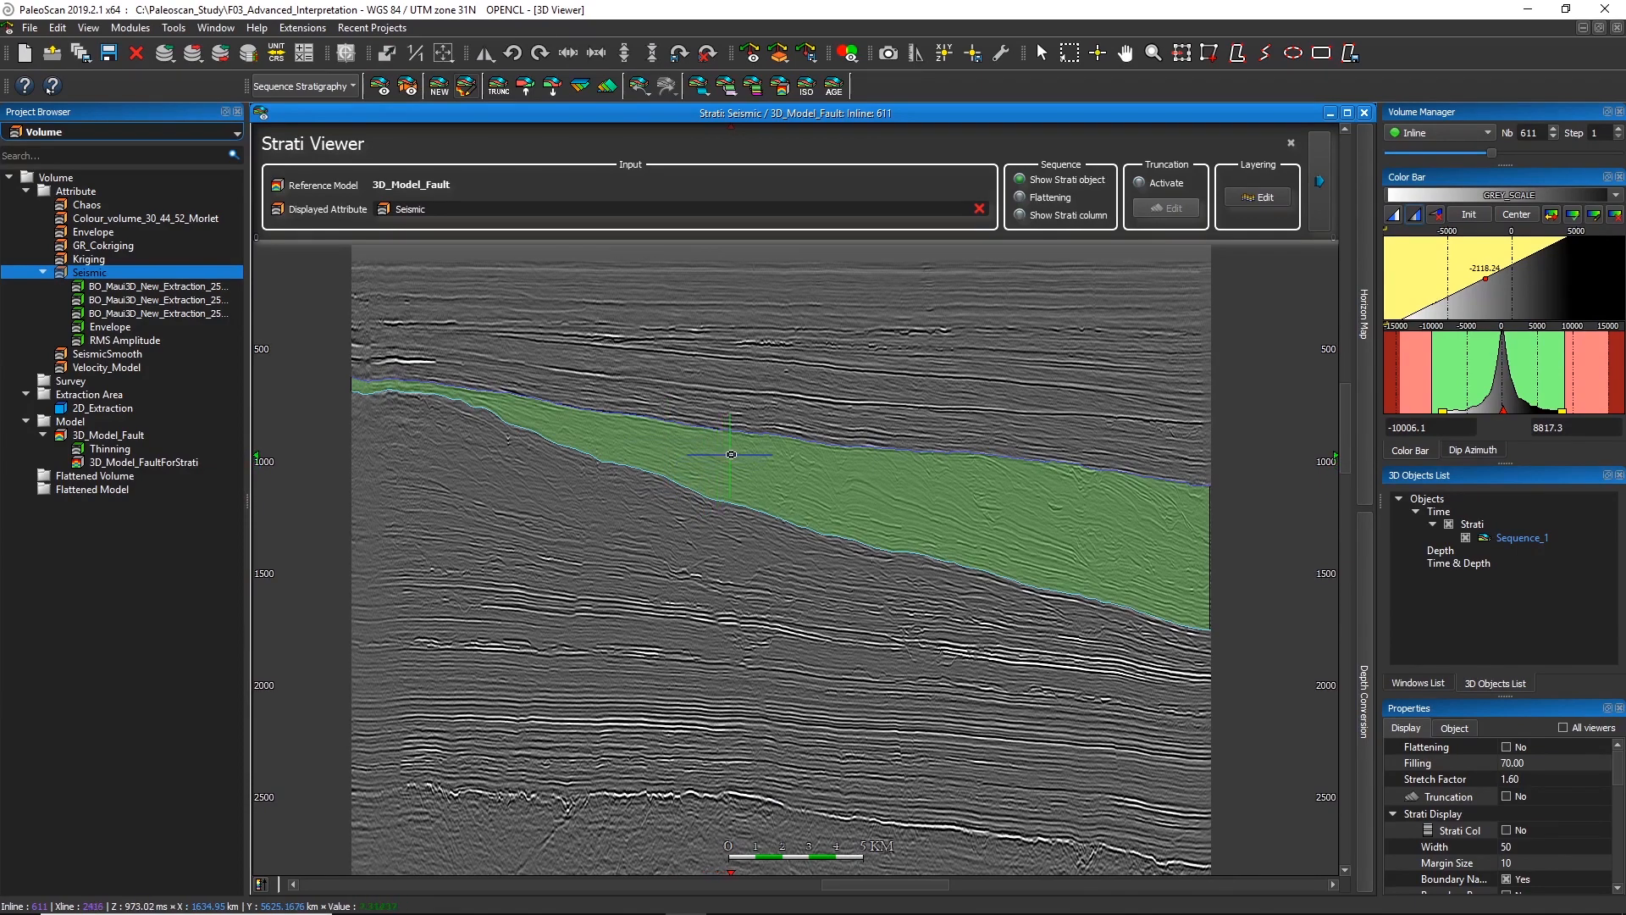
Step: Pick one sequence boundary below the base of the green sequence and another within its lower part on the unflattened section
scroll(731, 455, down, 3)
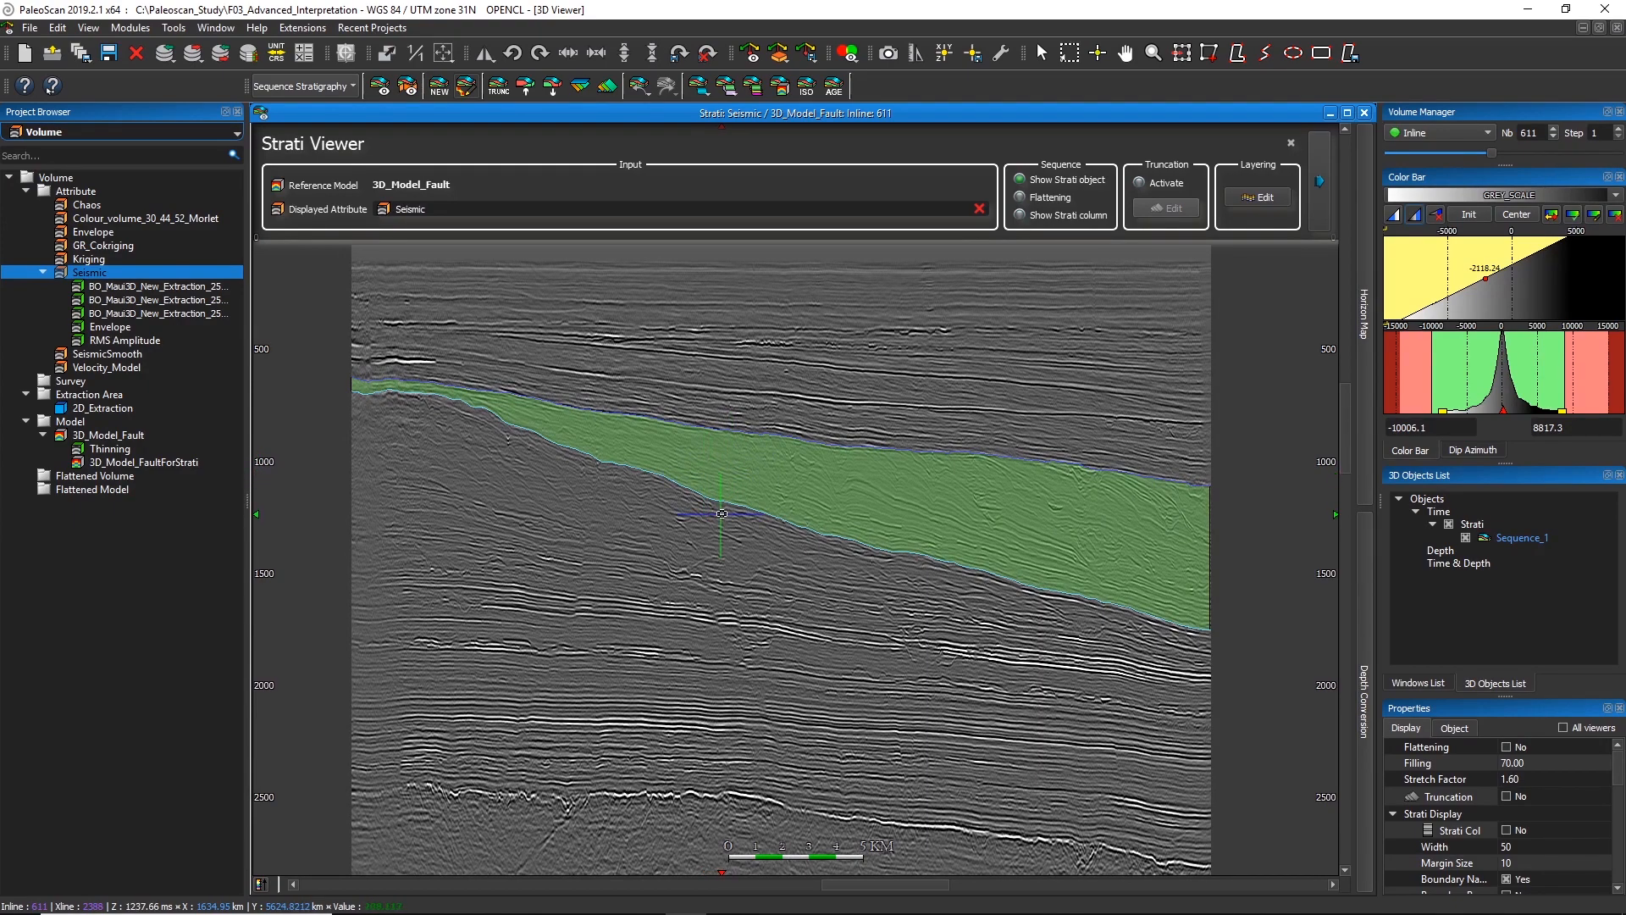
drag(722, 514, 720, 562)
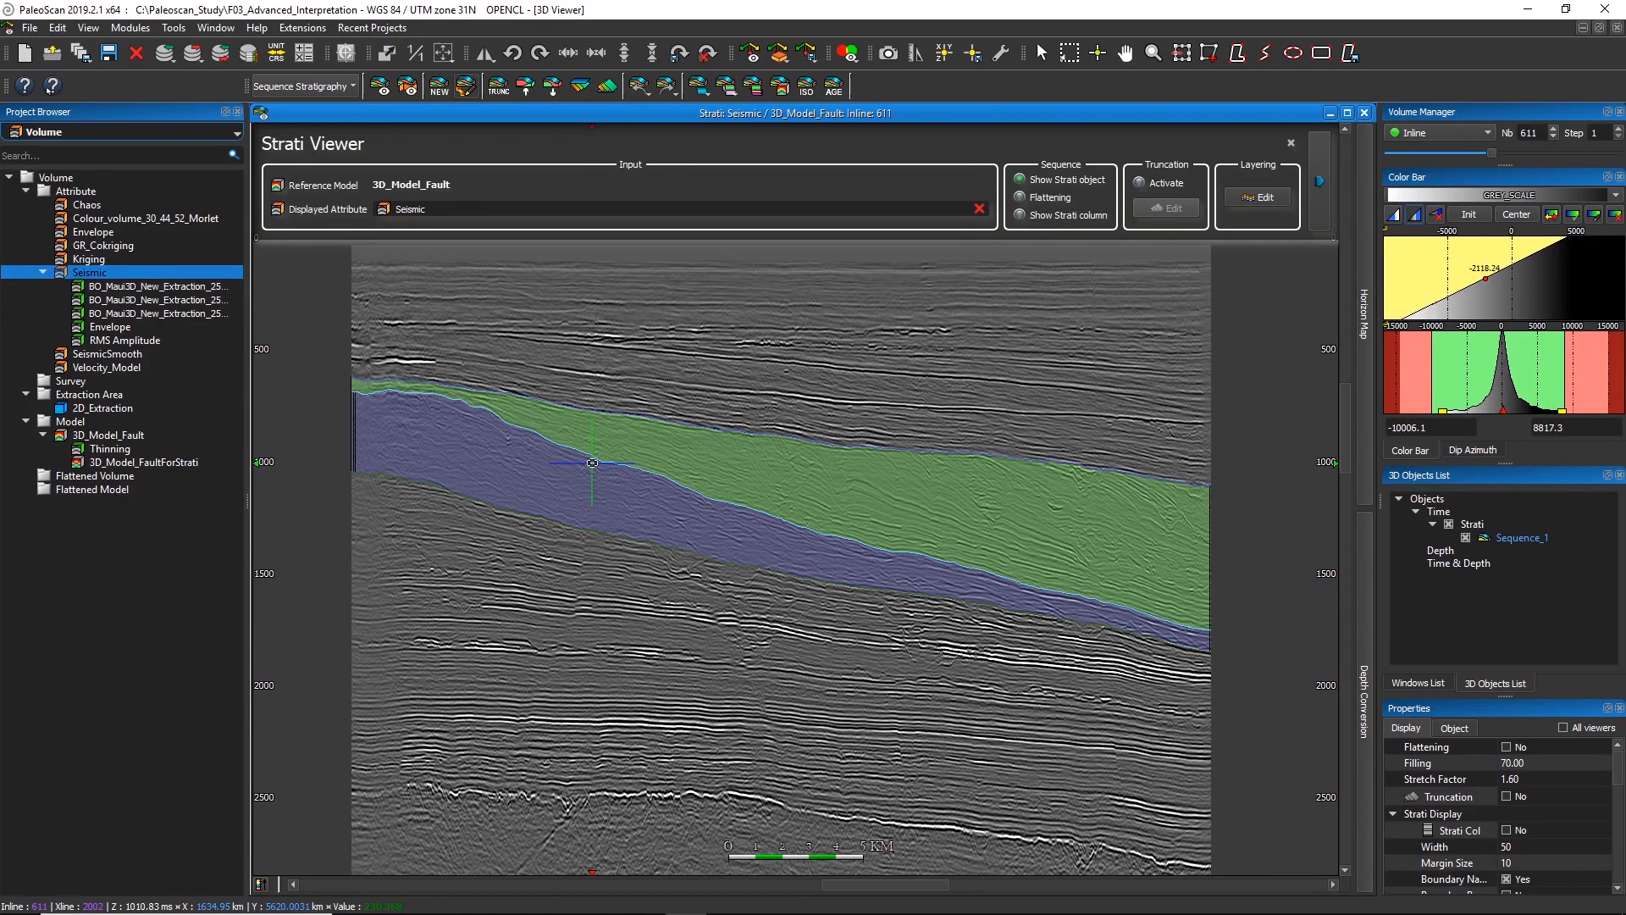
click(922, 493)
click(910, 514)
double_click(909, 514)
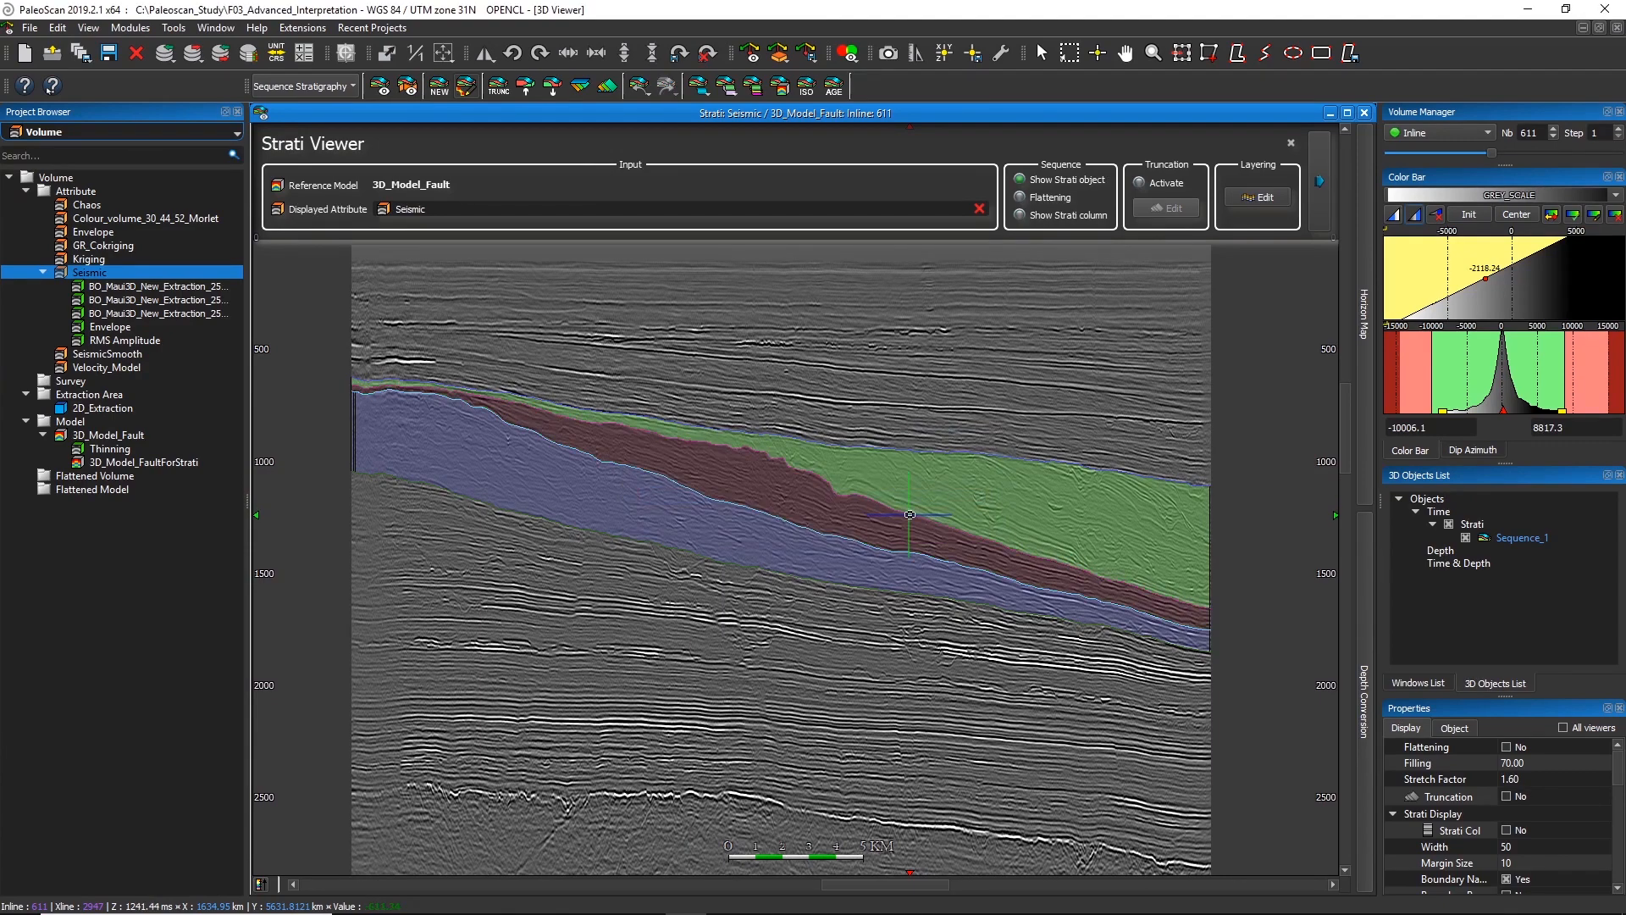
Step: Pick a boundary through the remaining green sequence and another along the strong reflector above its top
click(992, 510)
double_click(992, 510)
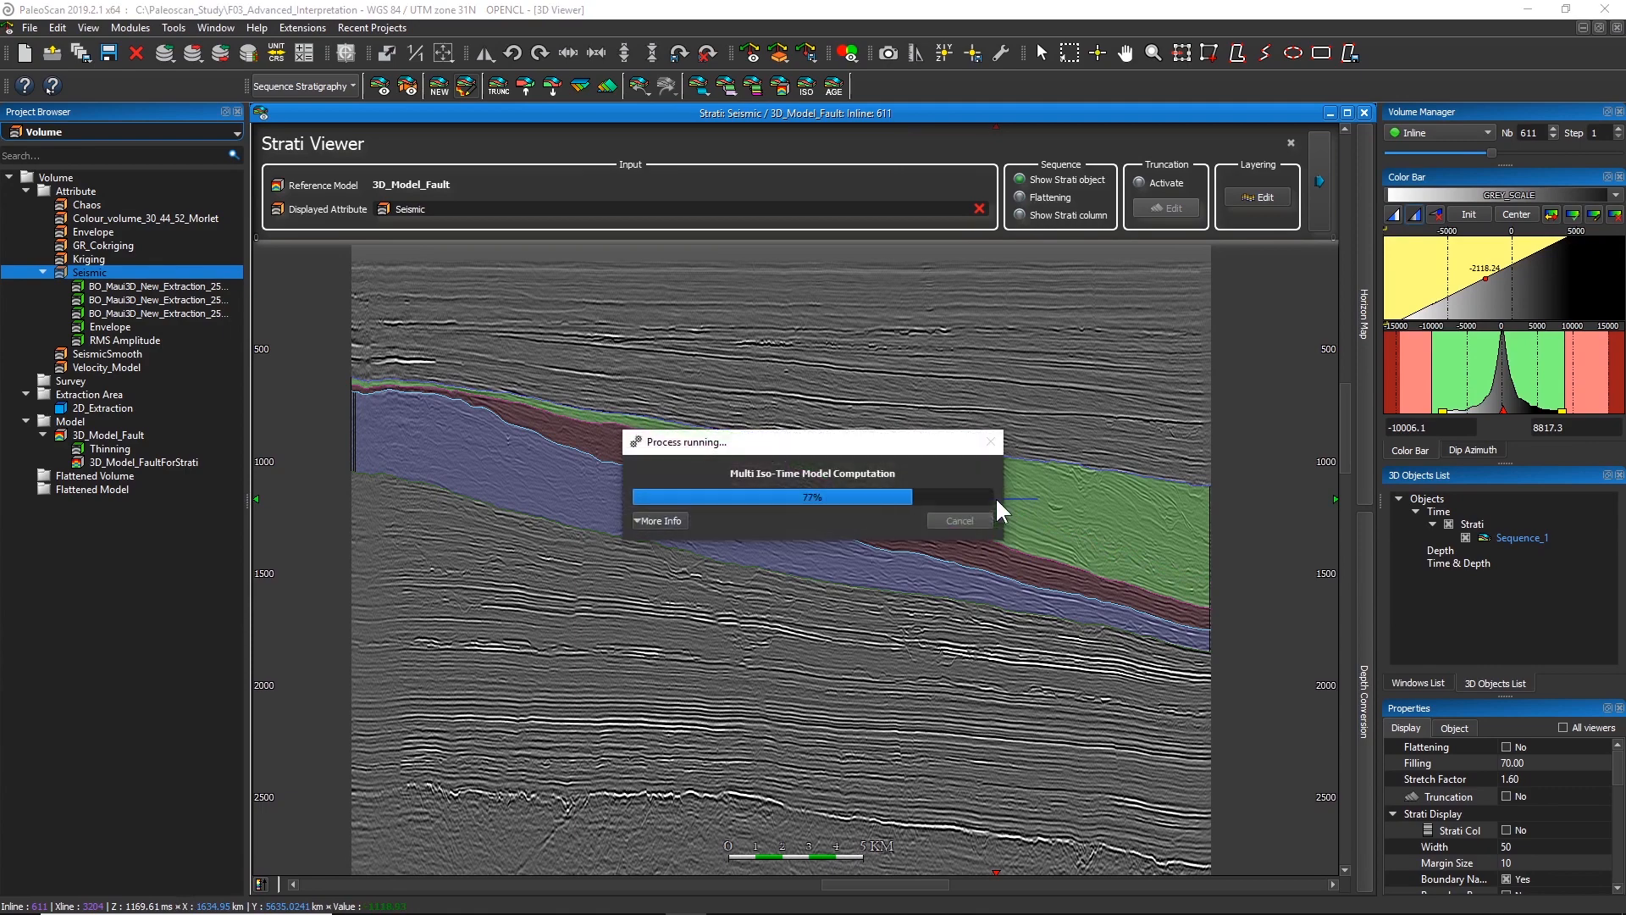
click(765, 397)
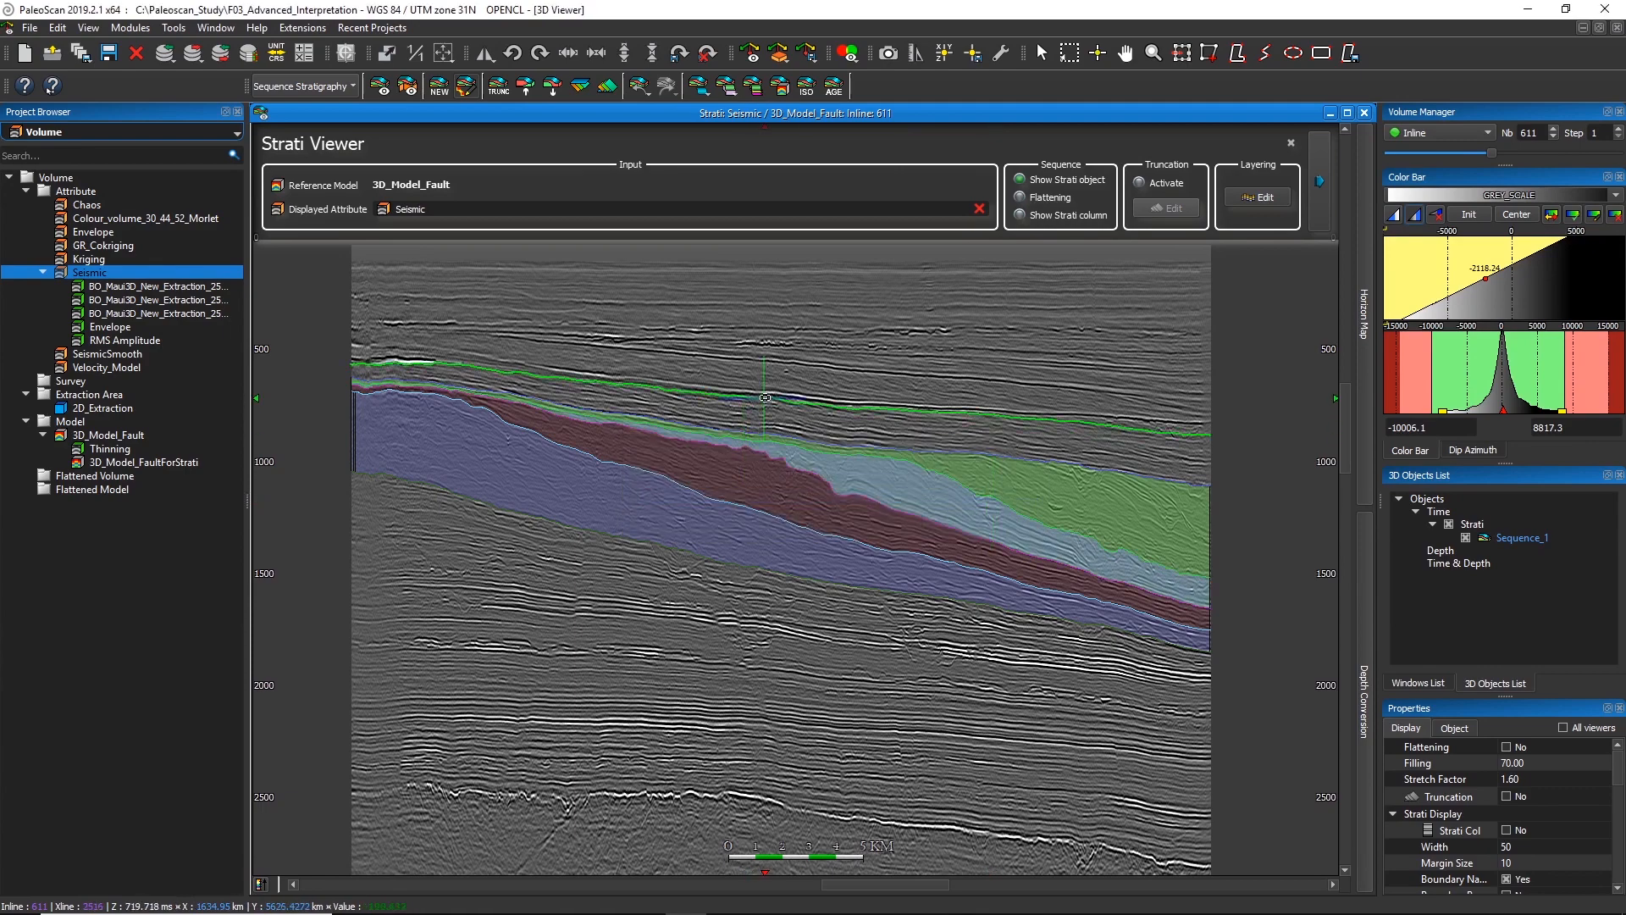
click(765, 394)
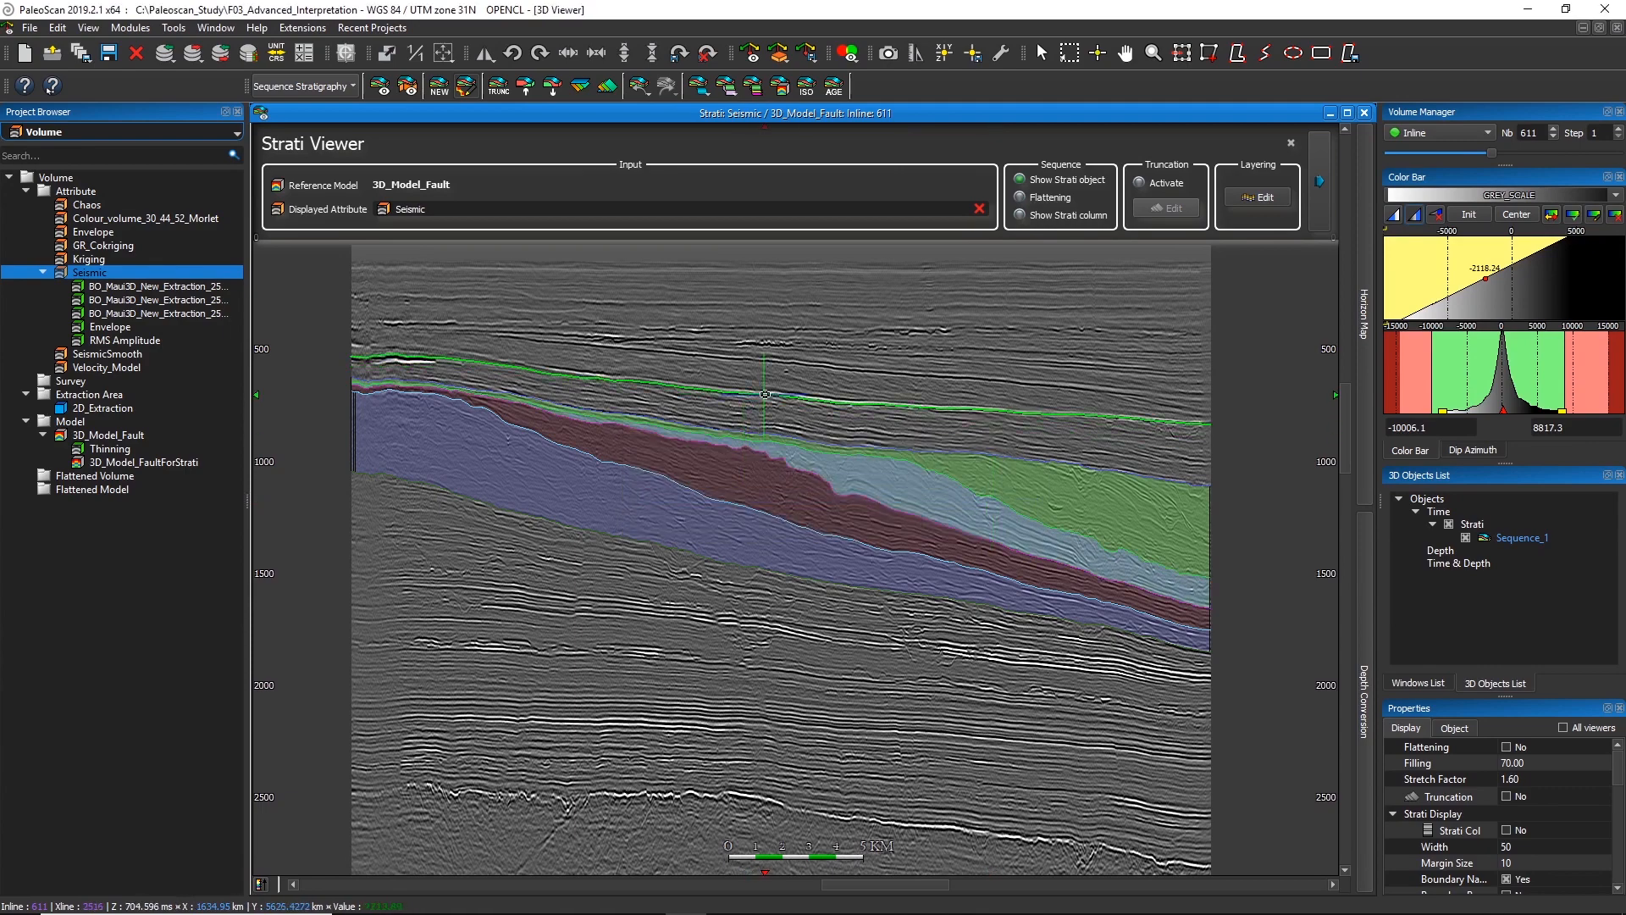
double_click(765, 393)
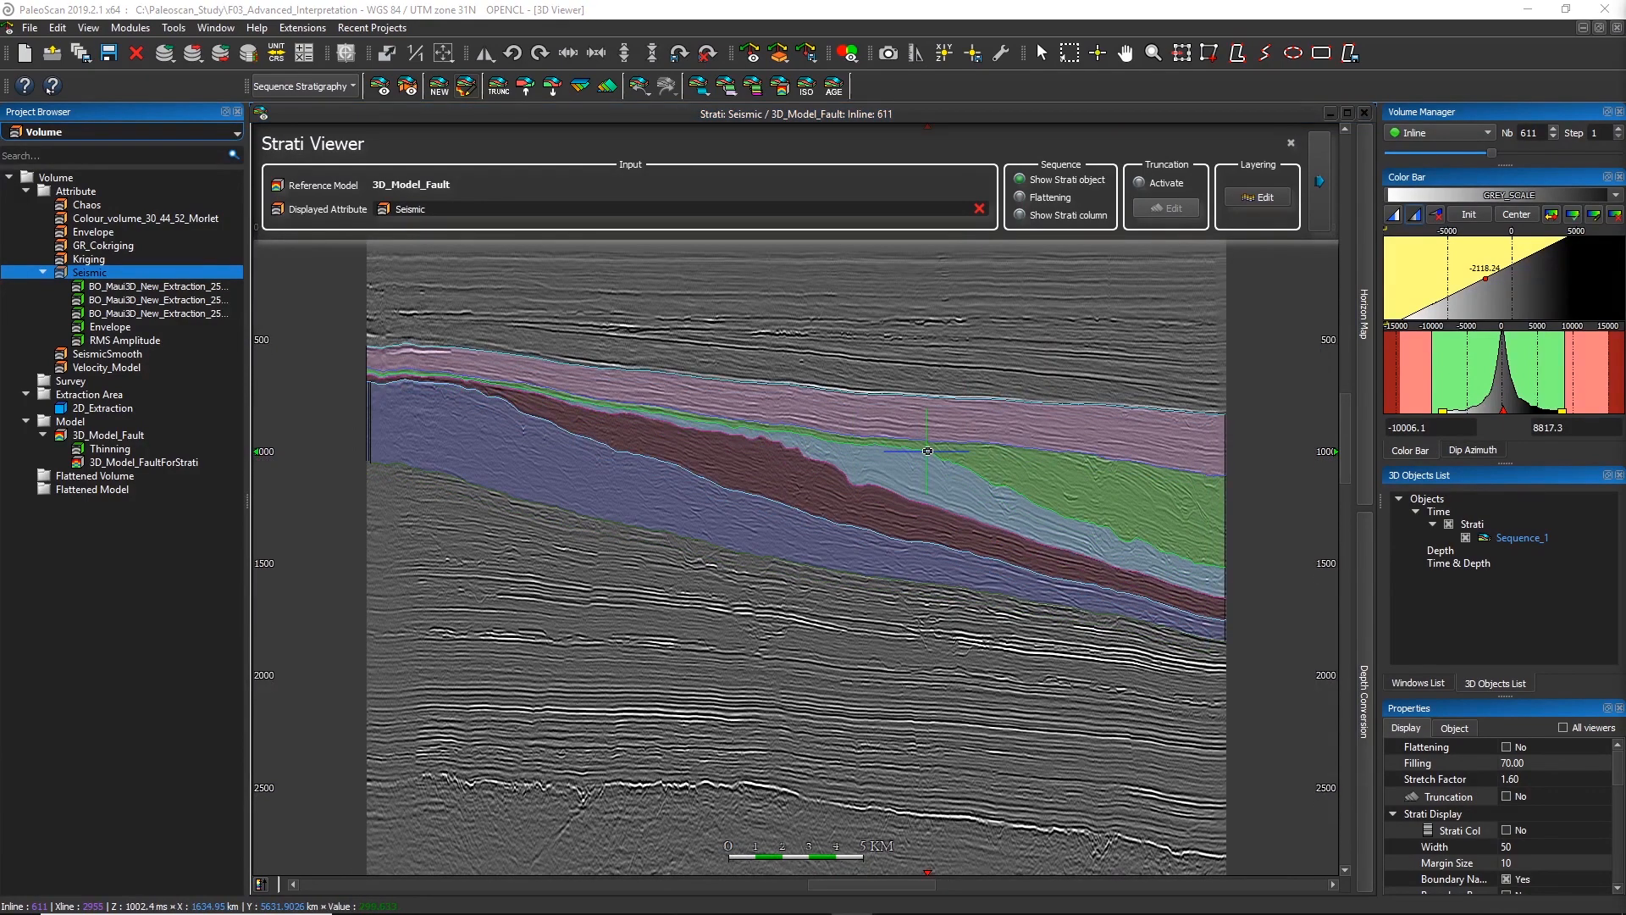
Step: Activate truncation and truncate the green sequence's lower boundary against its upper boundary where it thins, using a threshold of about 100 ms
scroll(927, 450, up, 5)
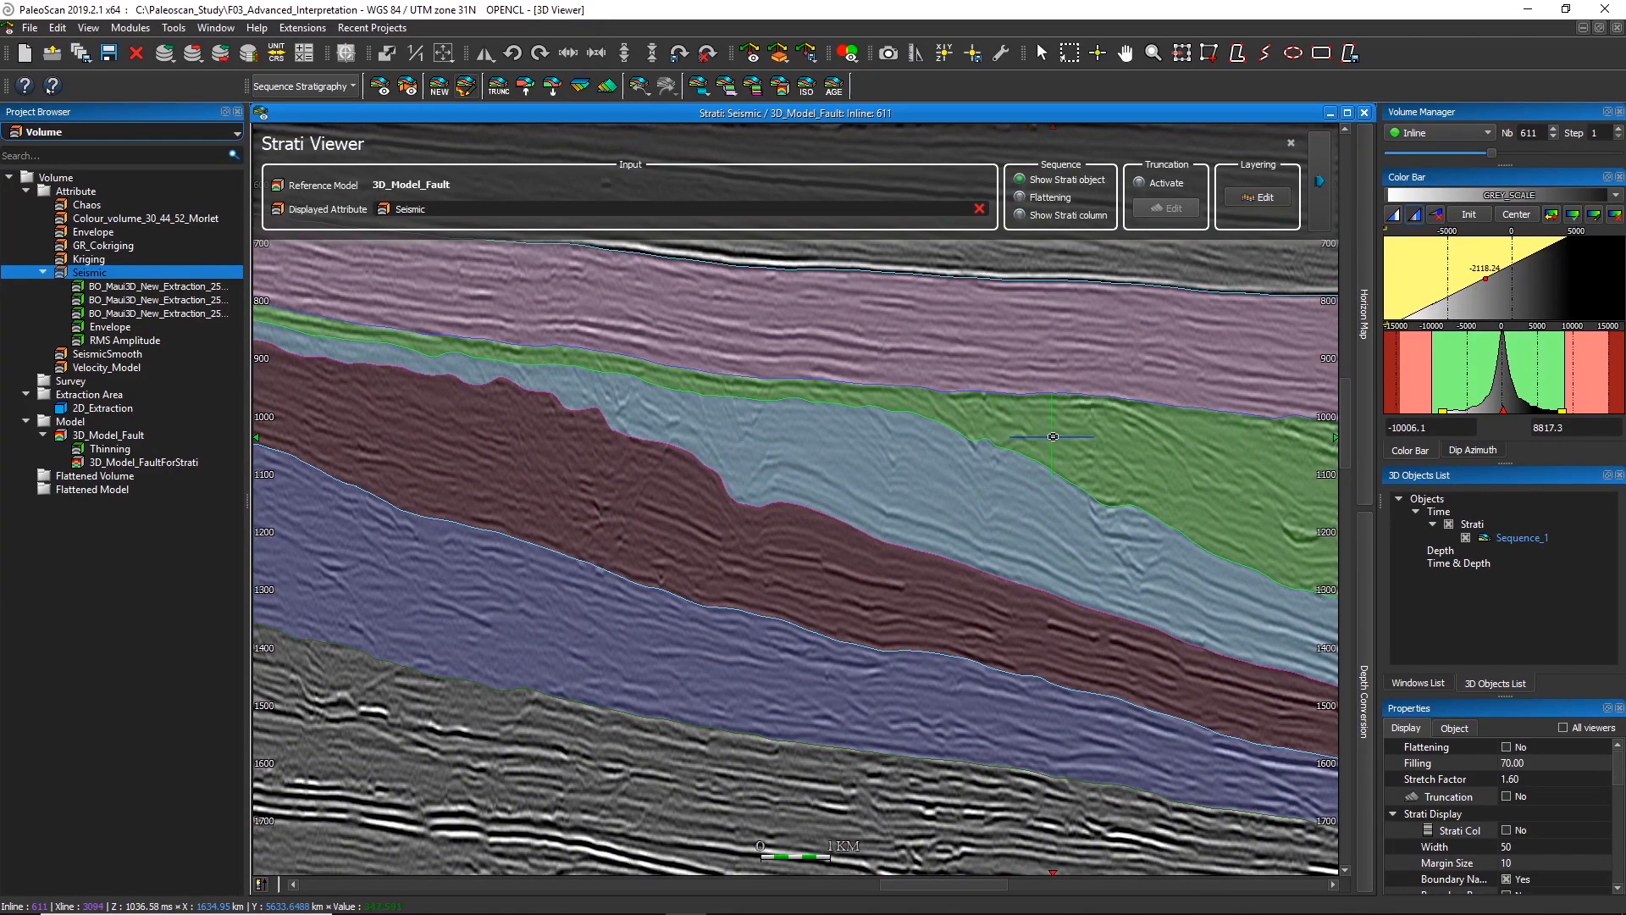
drag(1101, 419, 1015, 401)
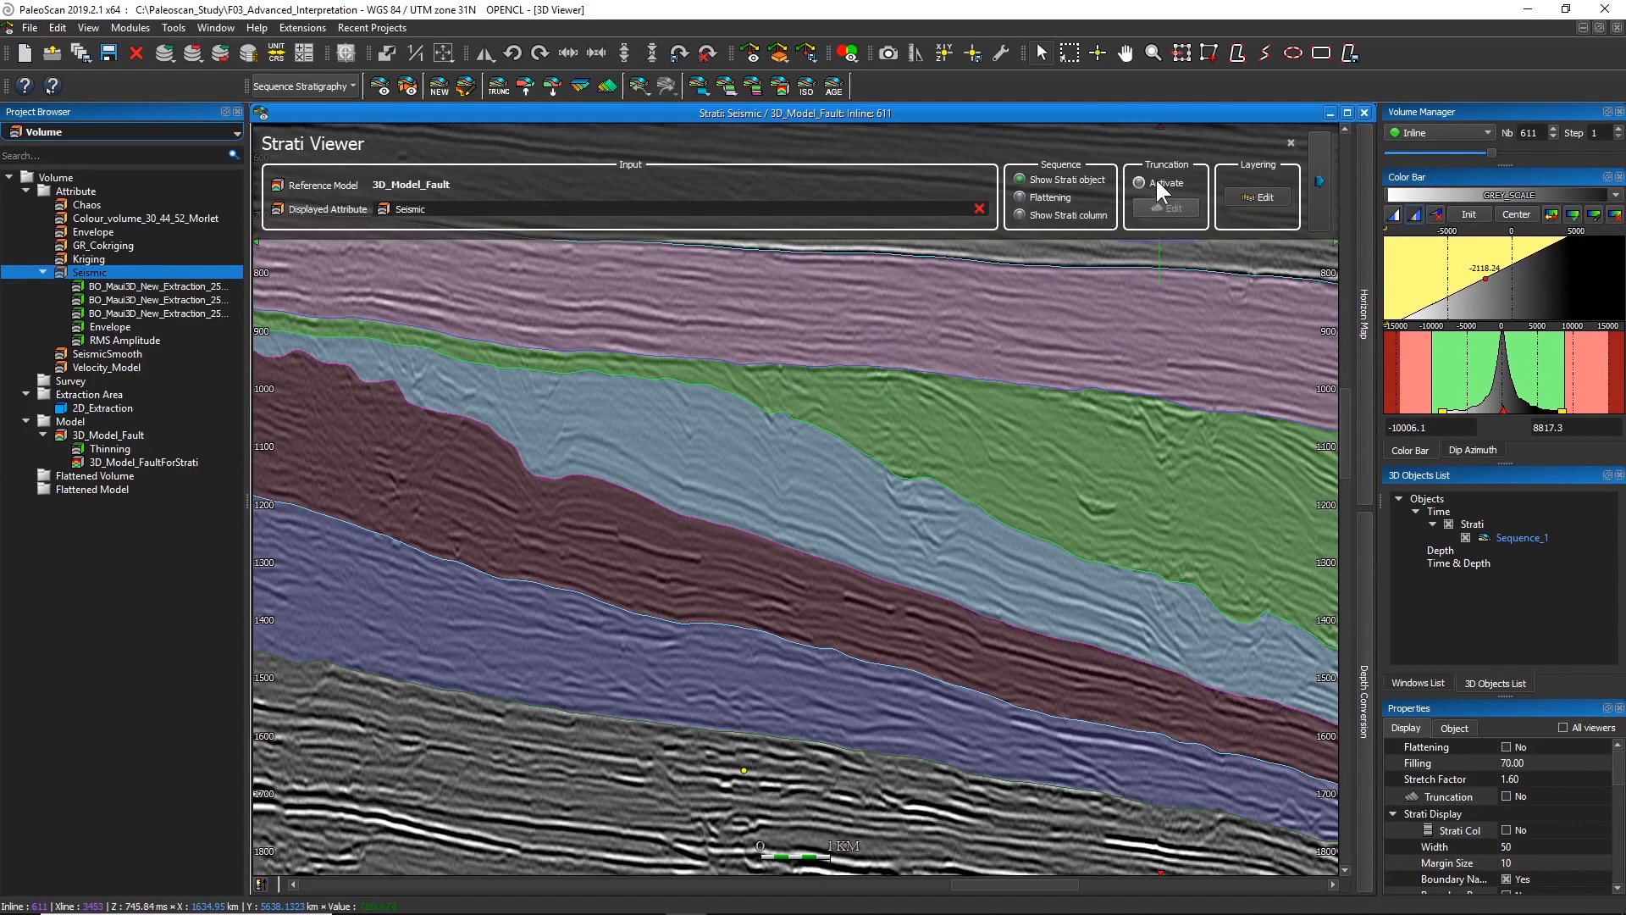
click(1156, 180)
click(499, 86)
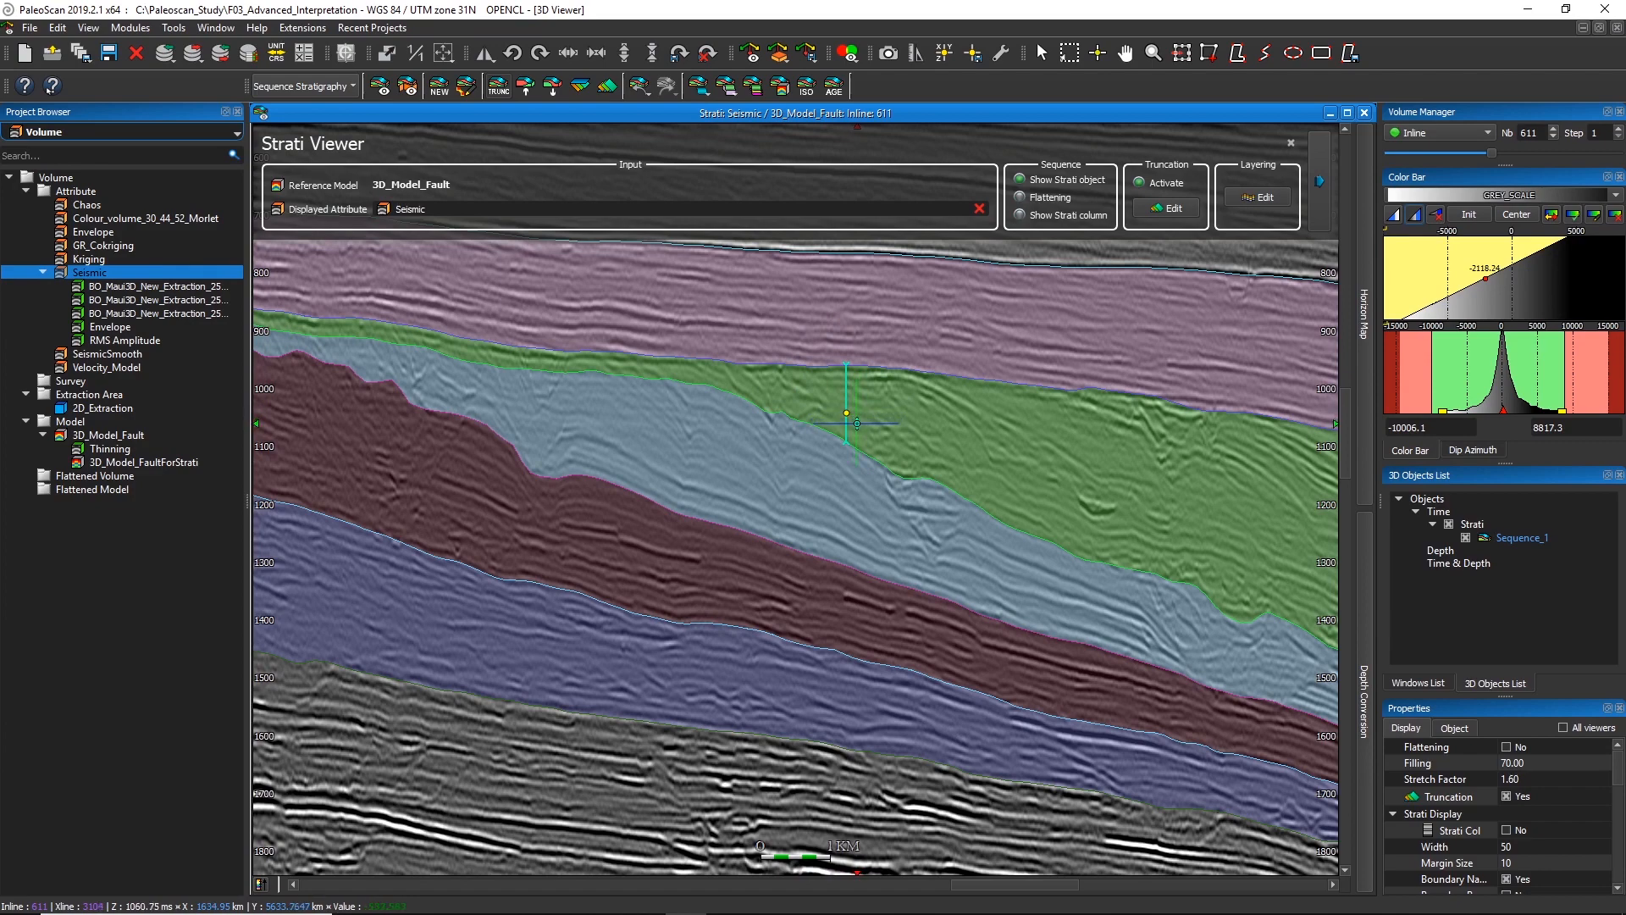
drag(856, 418, 889, 413)
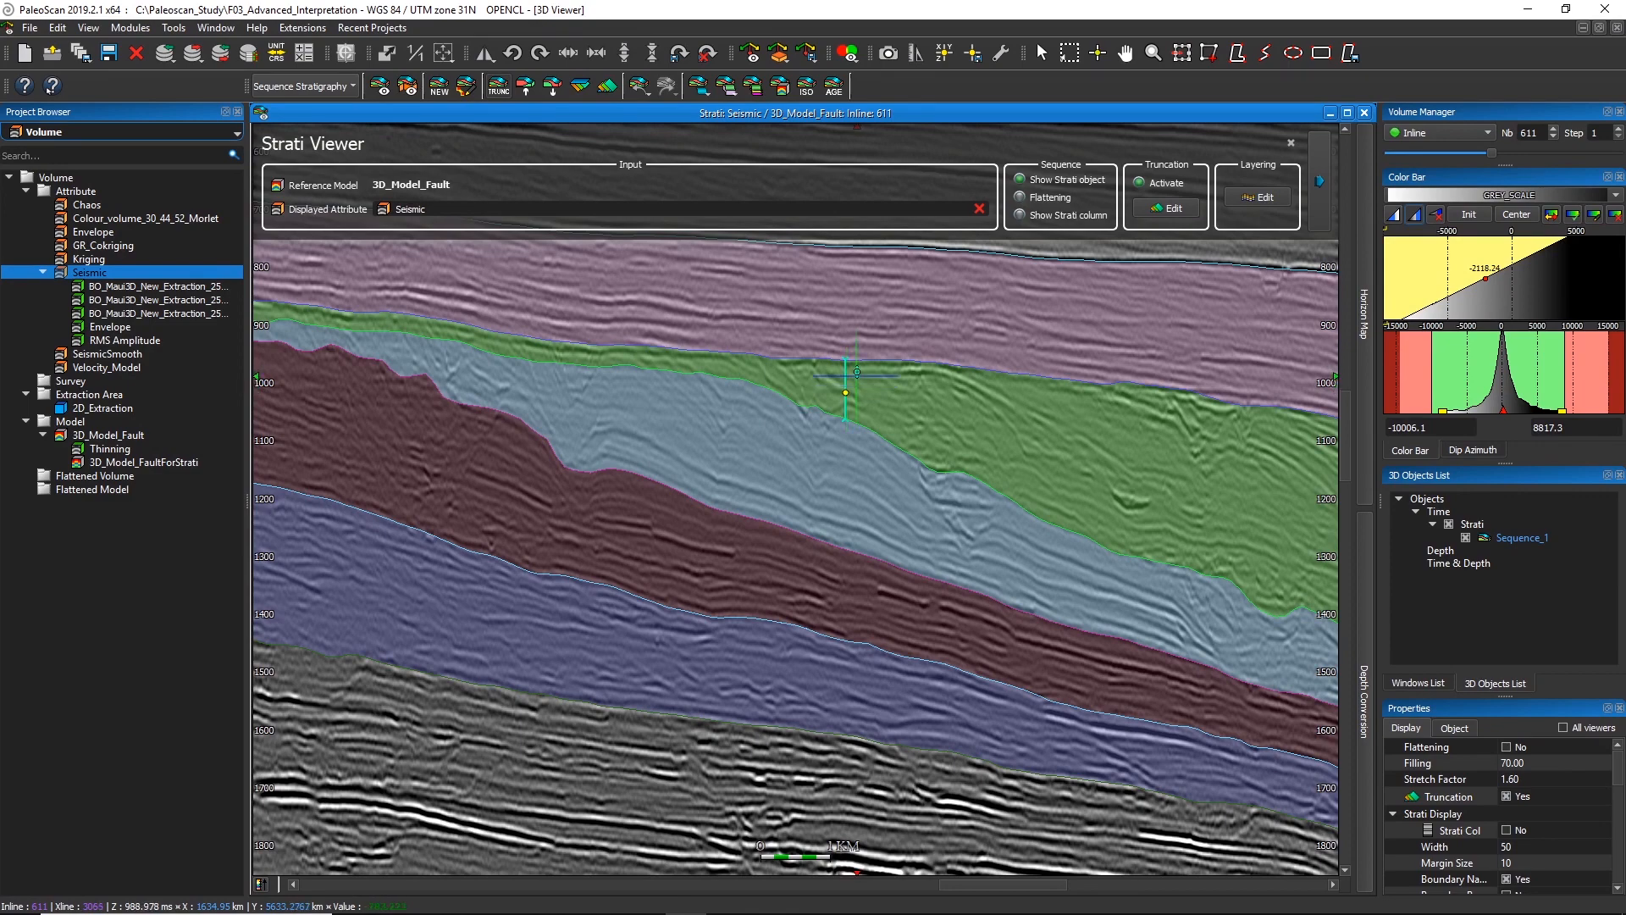
click(846, 391)
click(867, 430)
click(526, 85)
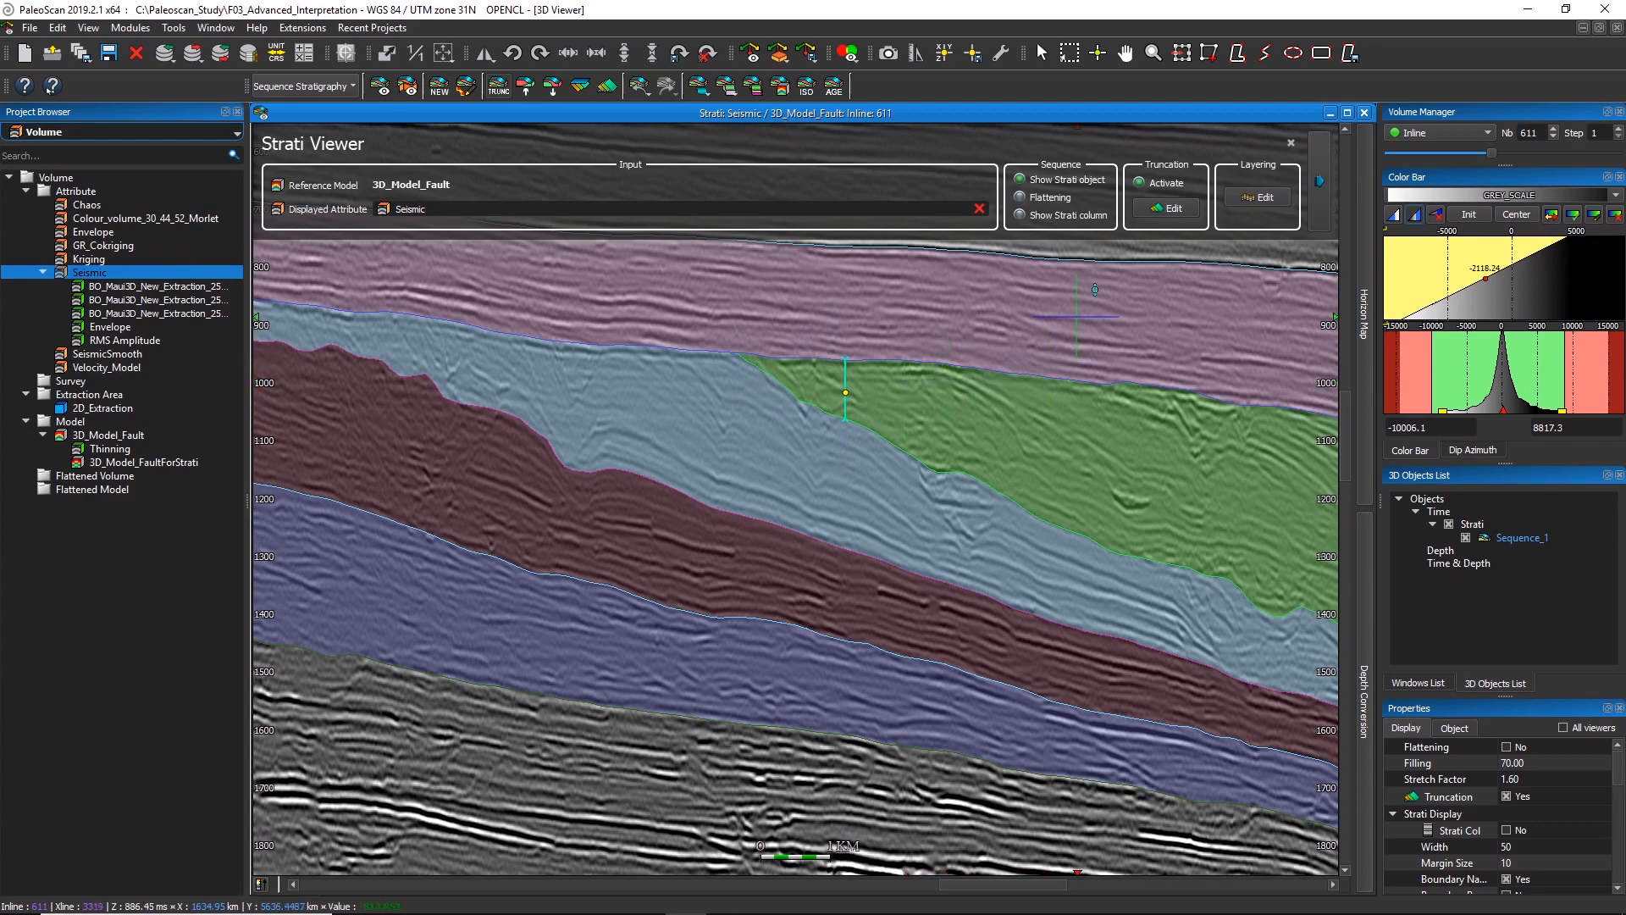
Step: Open the truncation list for editing and name the lower boundary of the green sequence SB_1
click(1165, 208)
click(1165, 208)
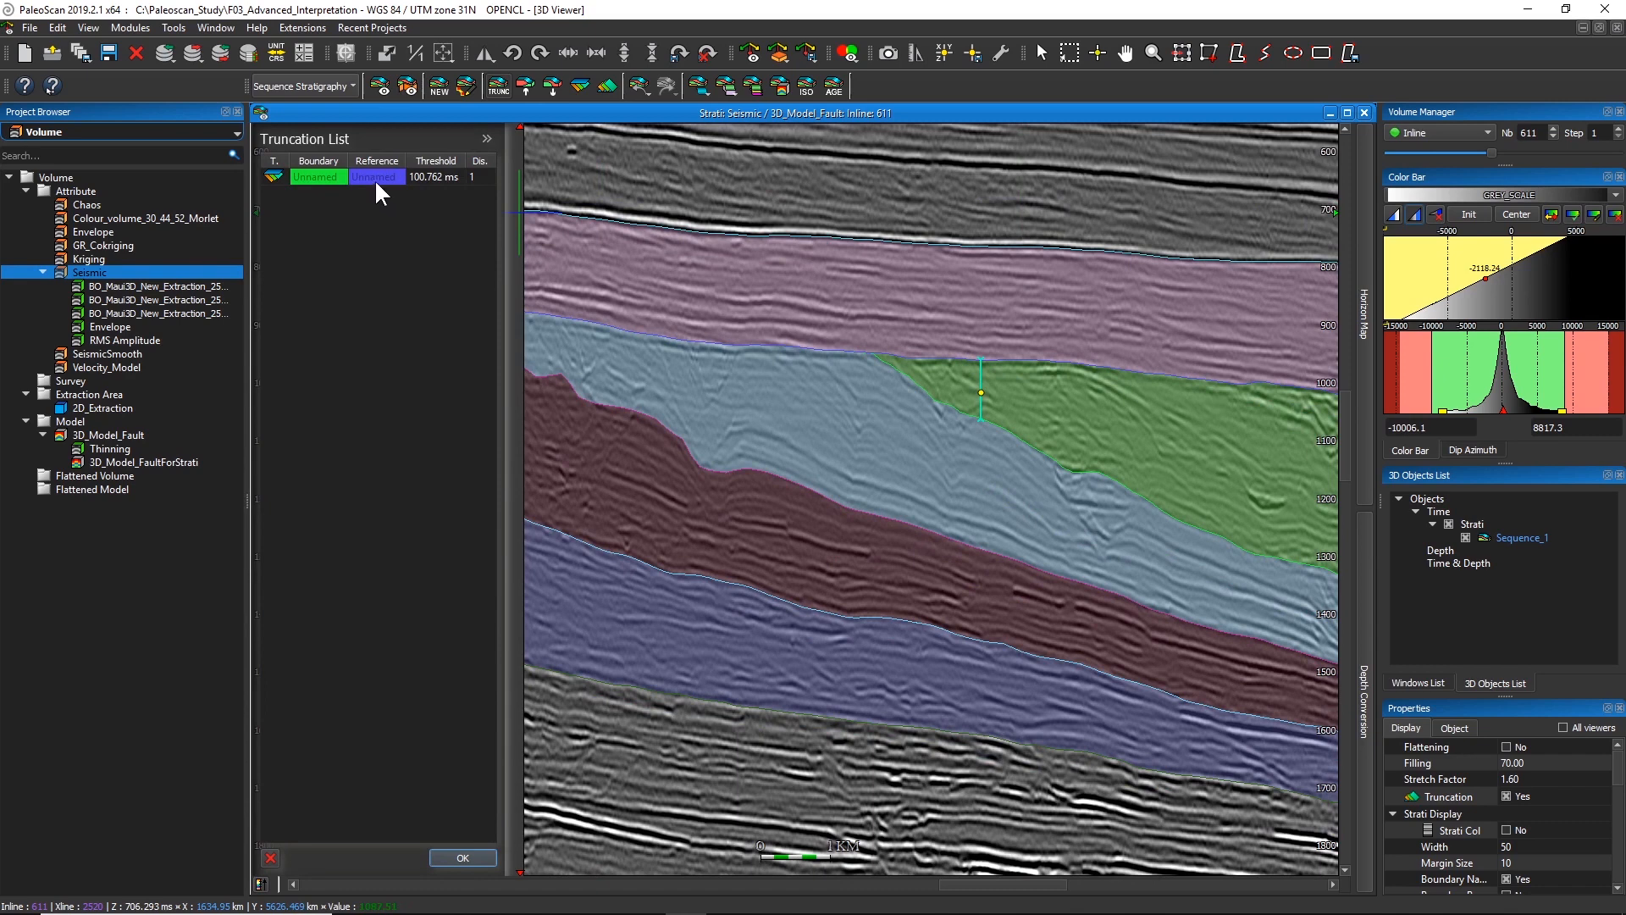
click(328, 176)
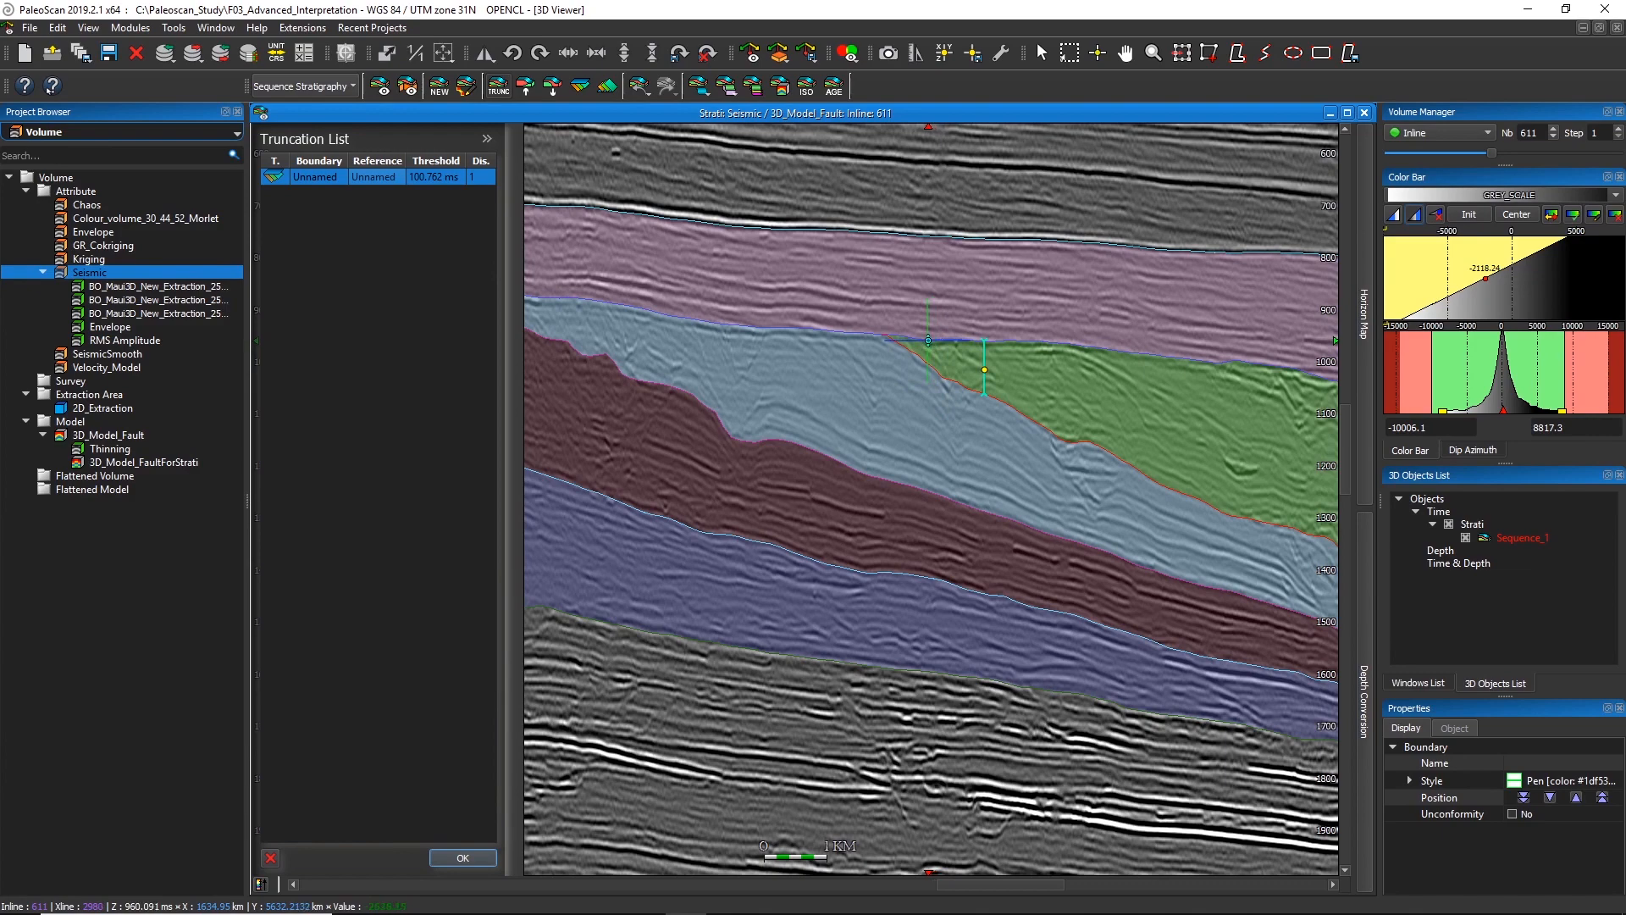
click(928, 361)
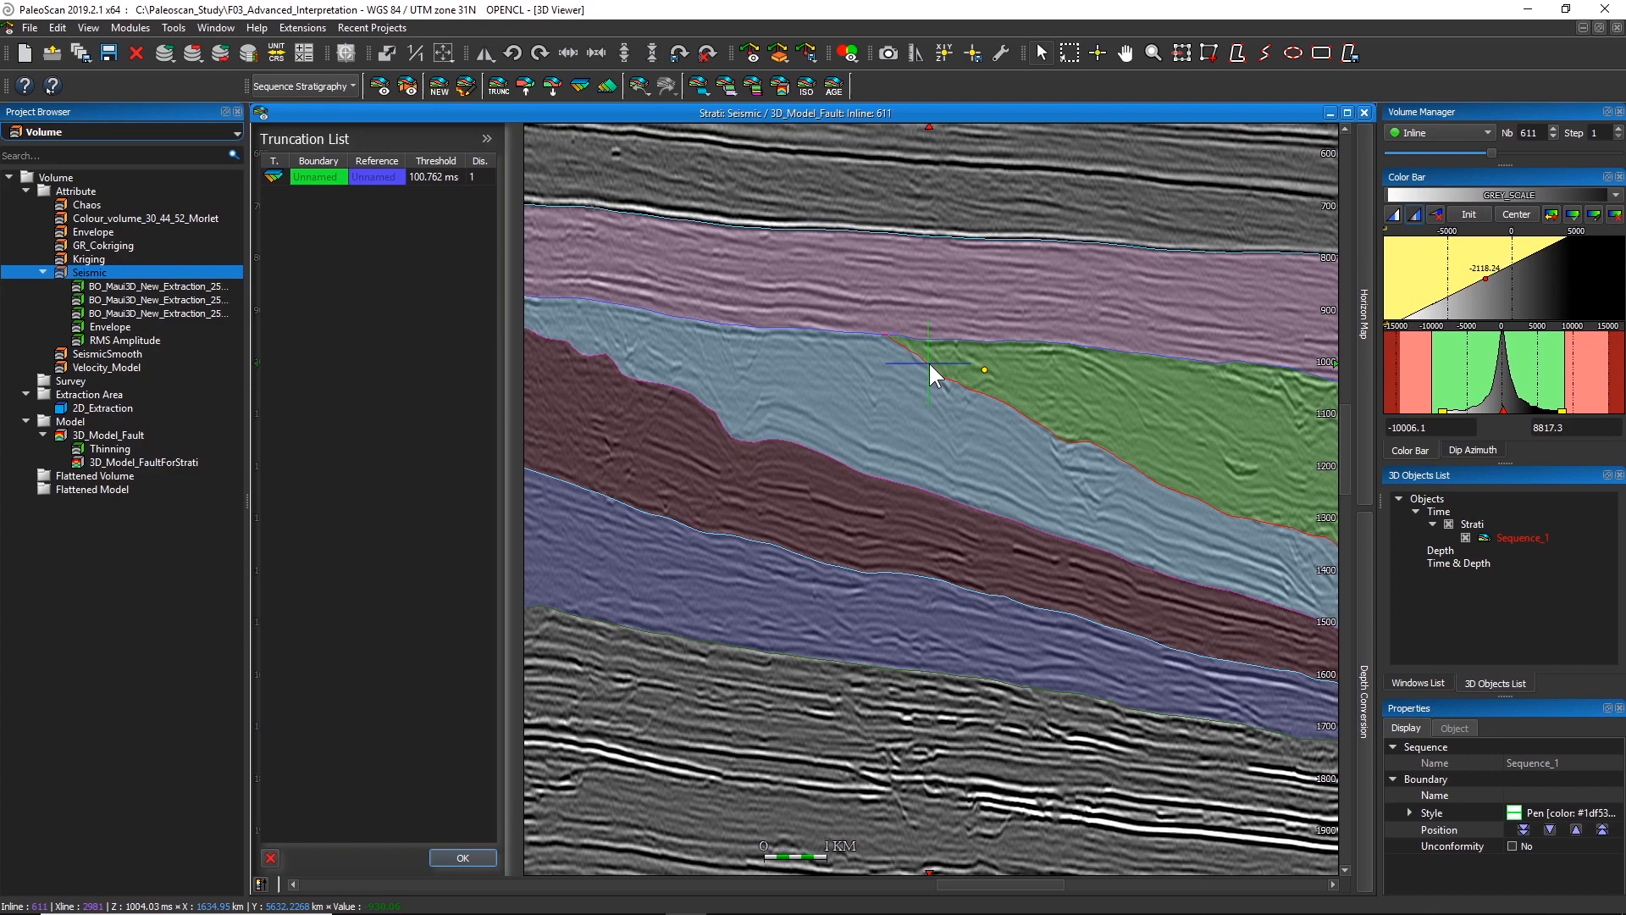
click(1518, 791)
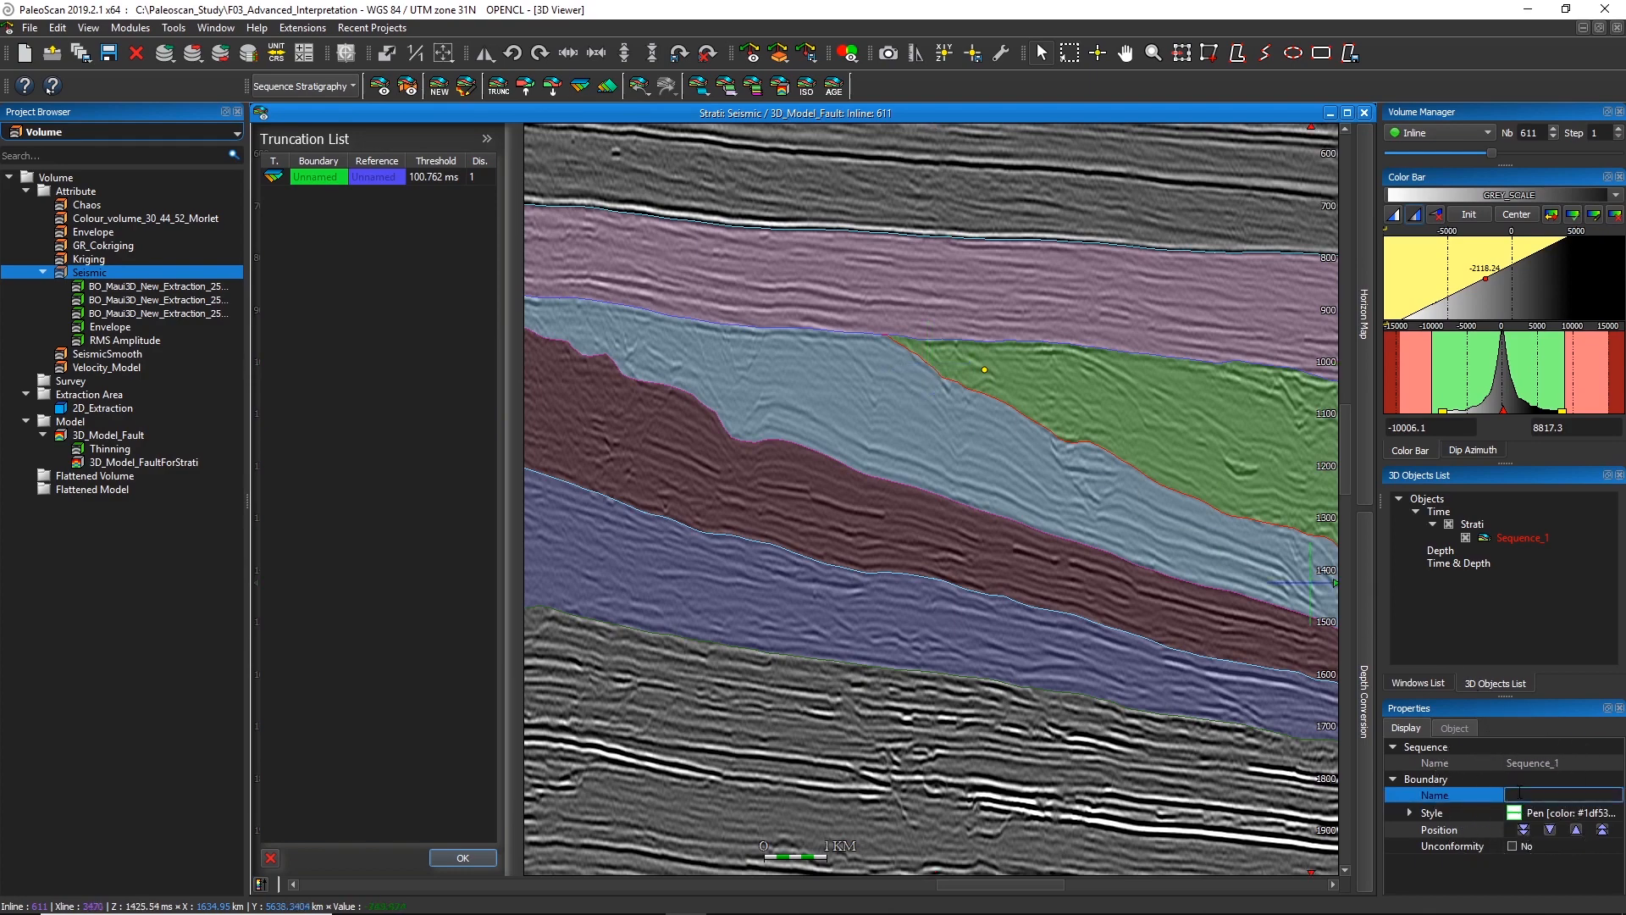
text(SB_1)
Step: Name the upper boundary of the green sequence SB_2
click(1022, 339)
click(1516, 792)
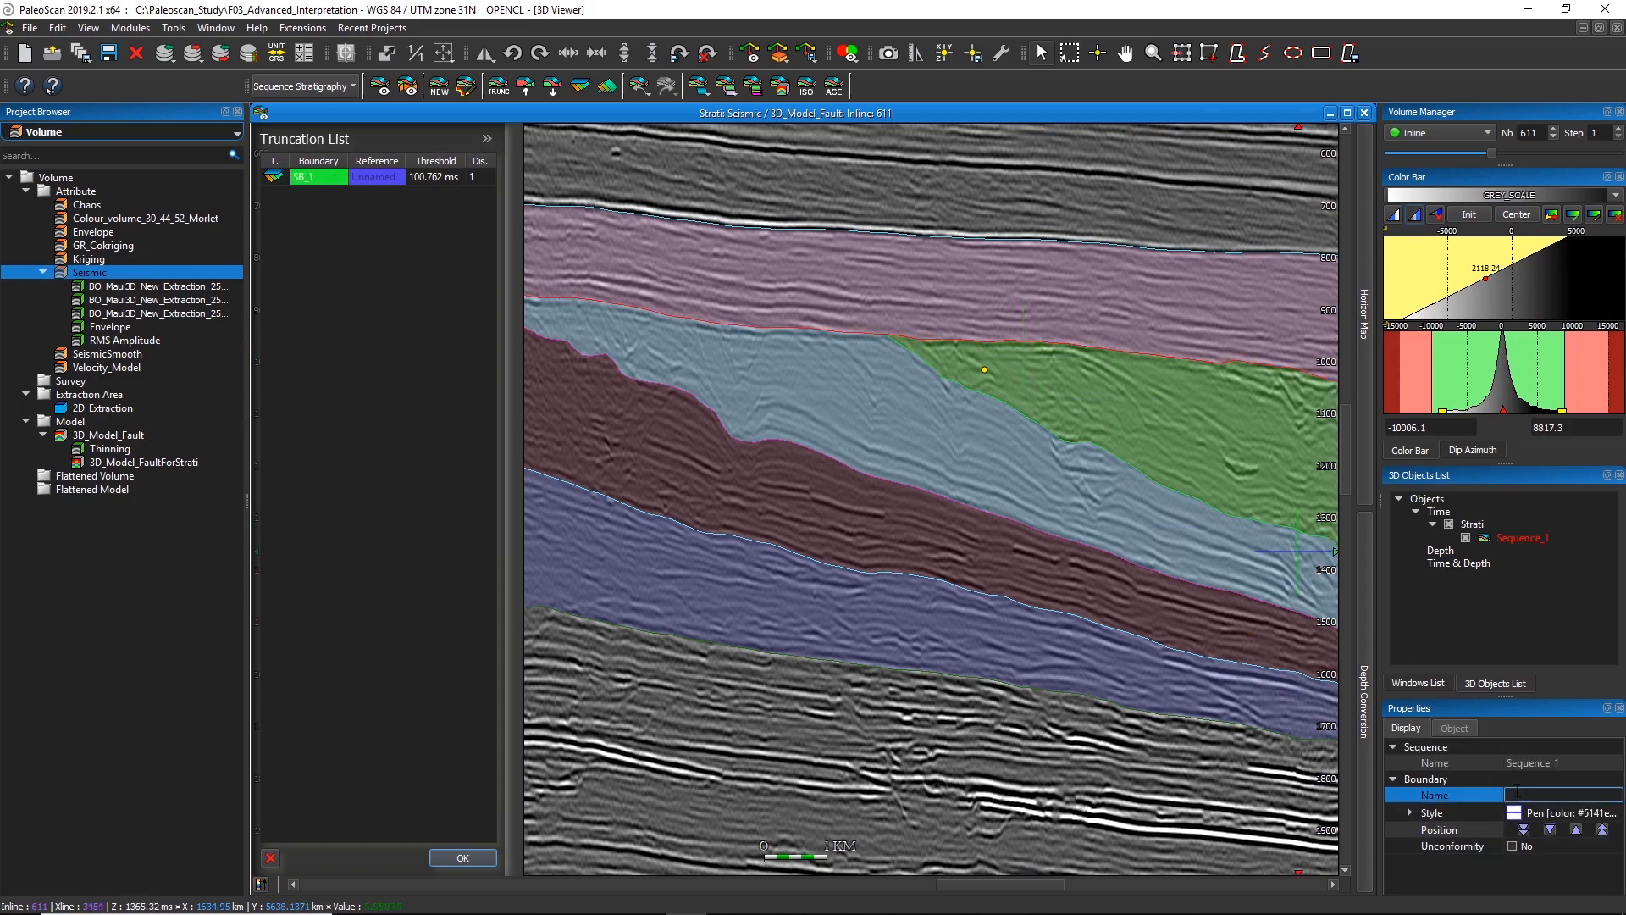
text(SB_2)
click(923, 359)
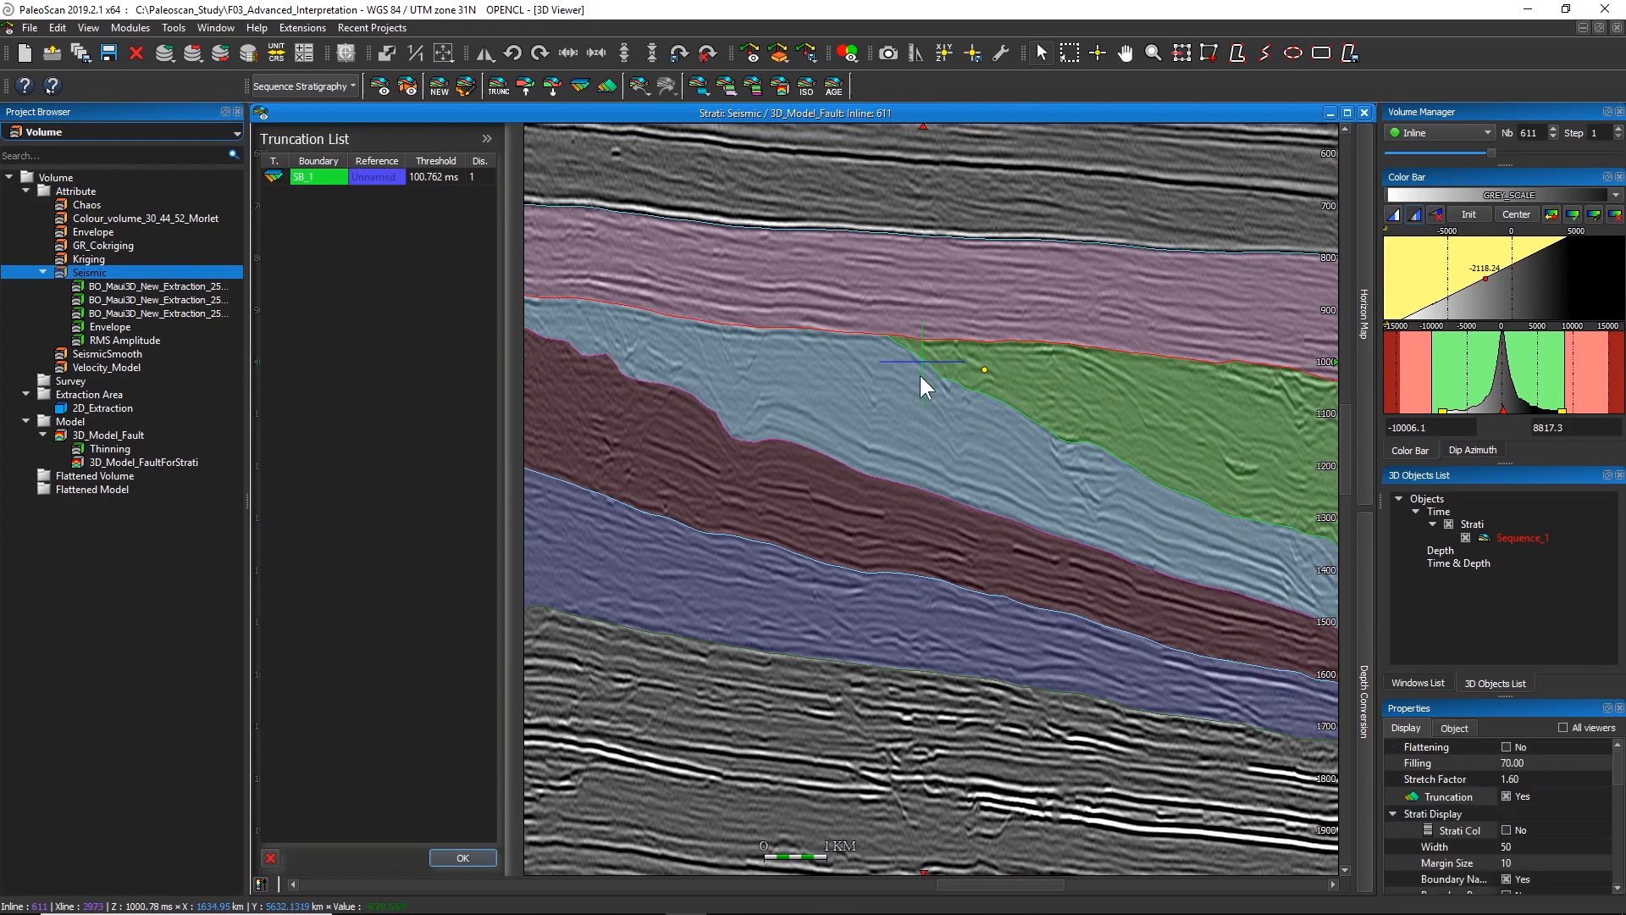
Step: Try truncation thresholds of 60 ms and 40 ms for SB_1 against SB_2
click(325, 180)
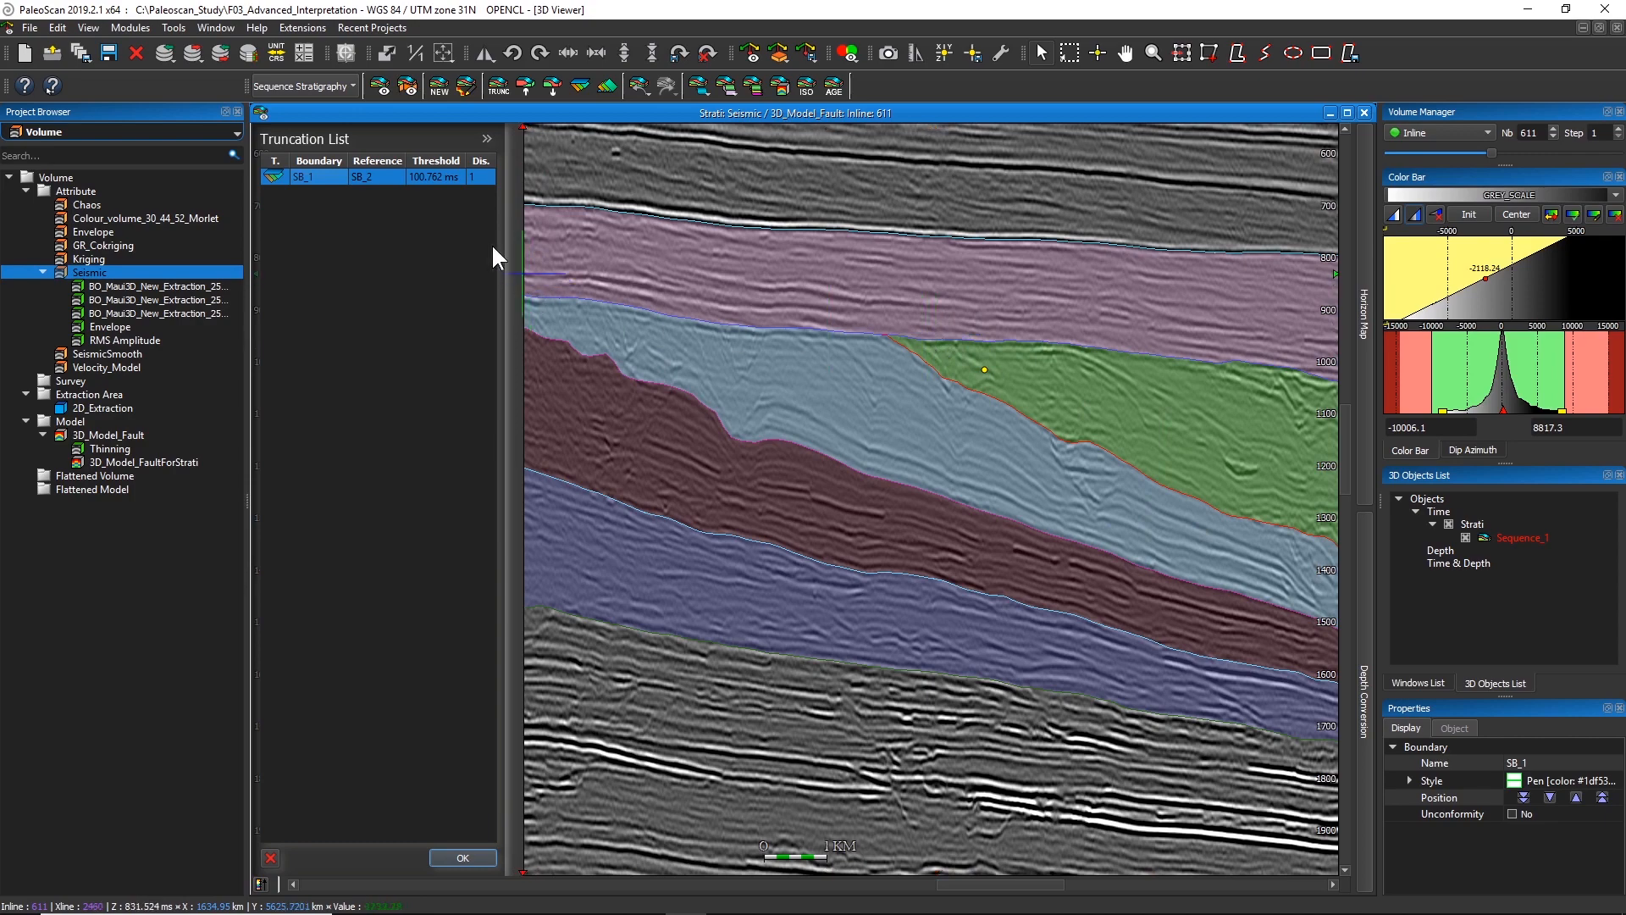
double_click(435, 177)
double_click(436, 176)
double_click(436, 176)
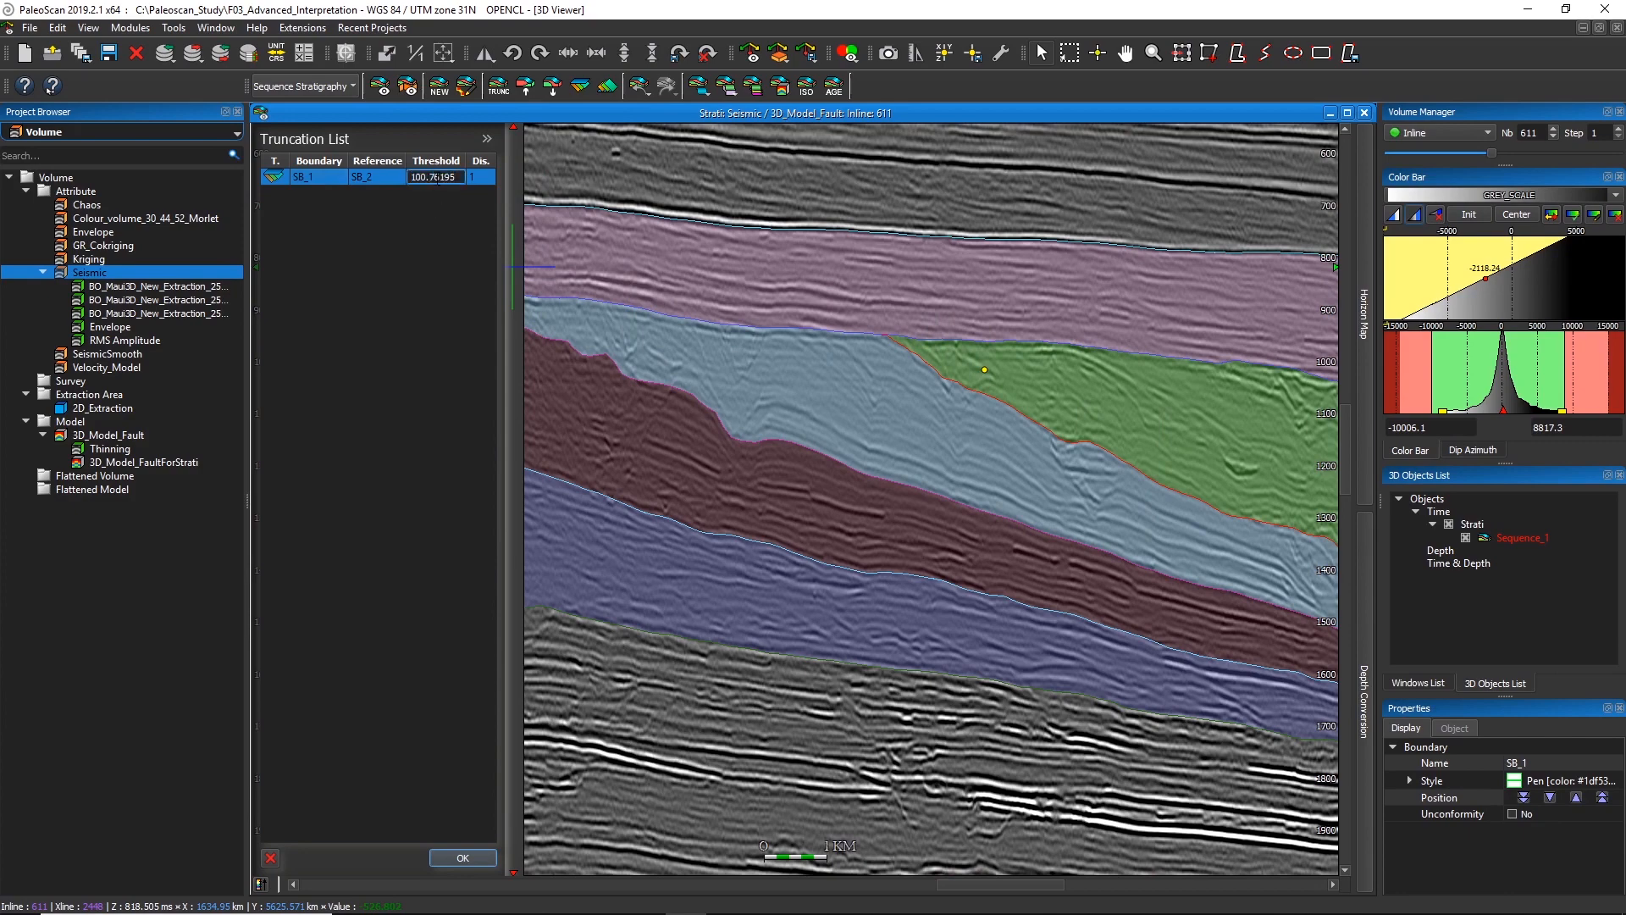
key(ctrl+a)
text(60)
key(Return)
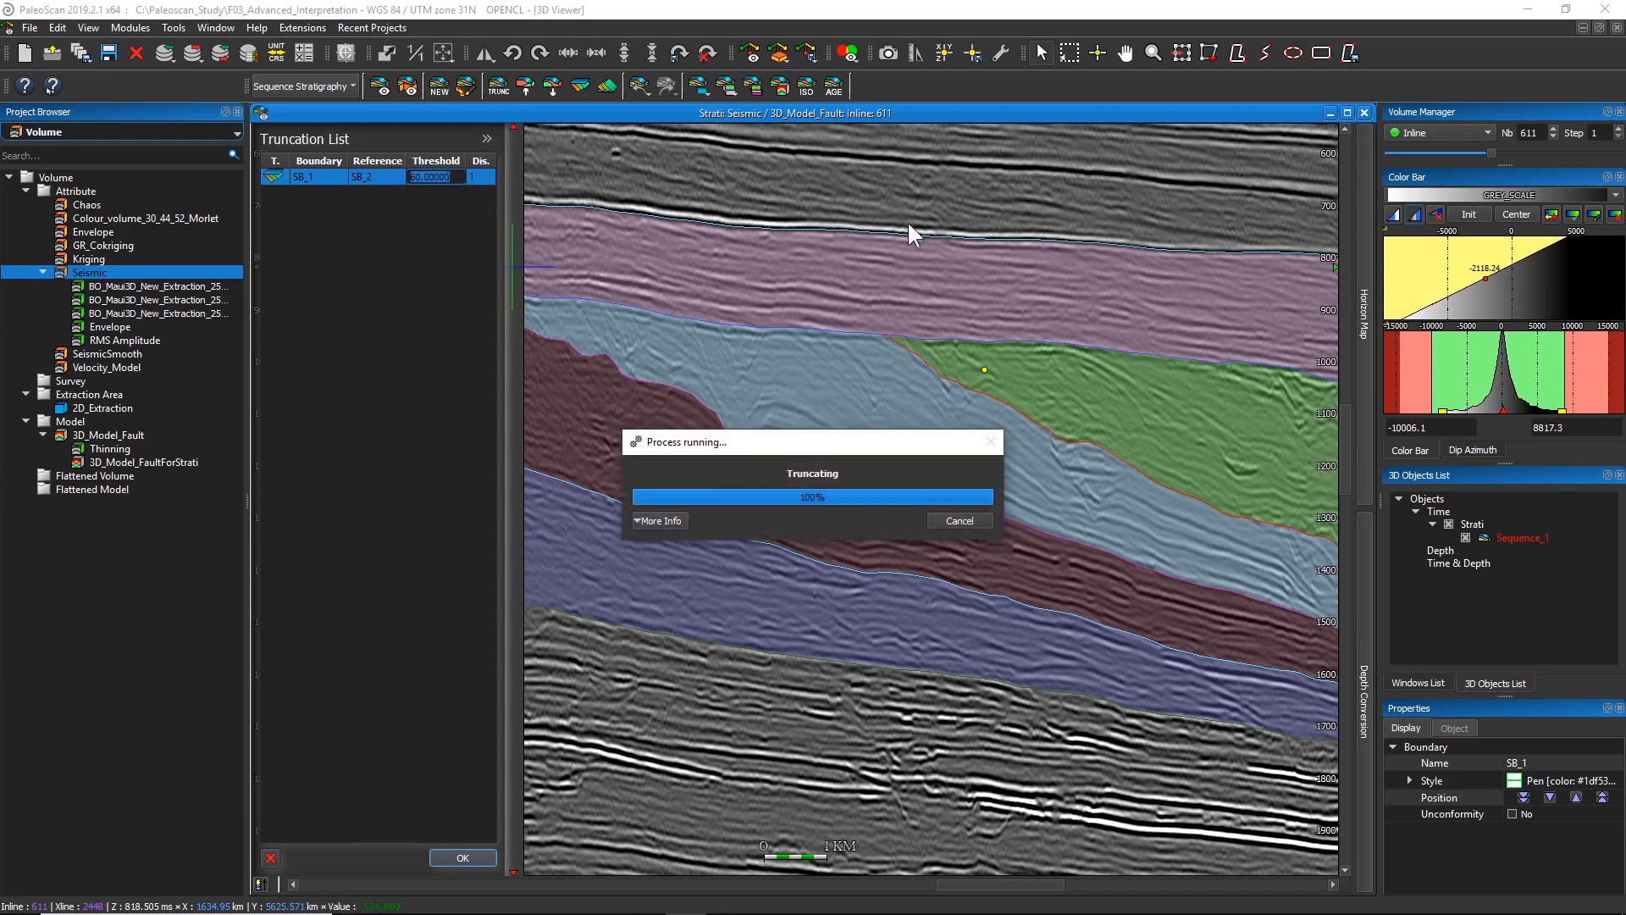
double_click(431, 177)
text(40)
key(Return)
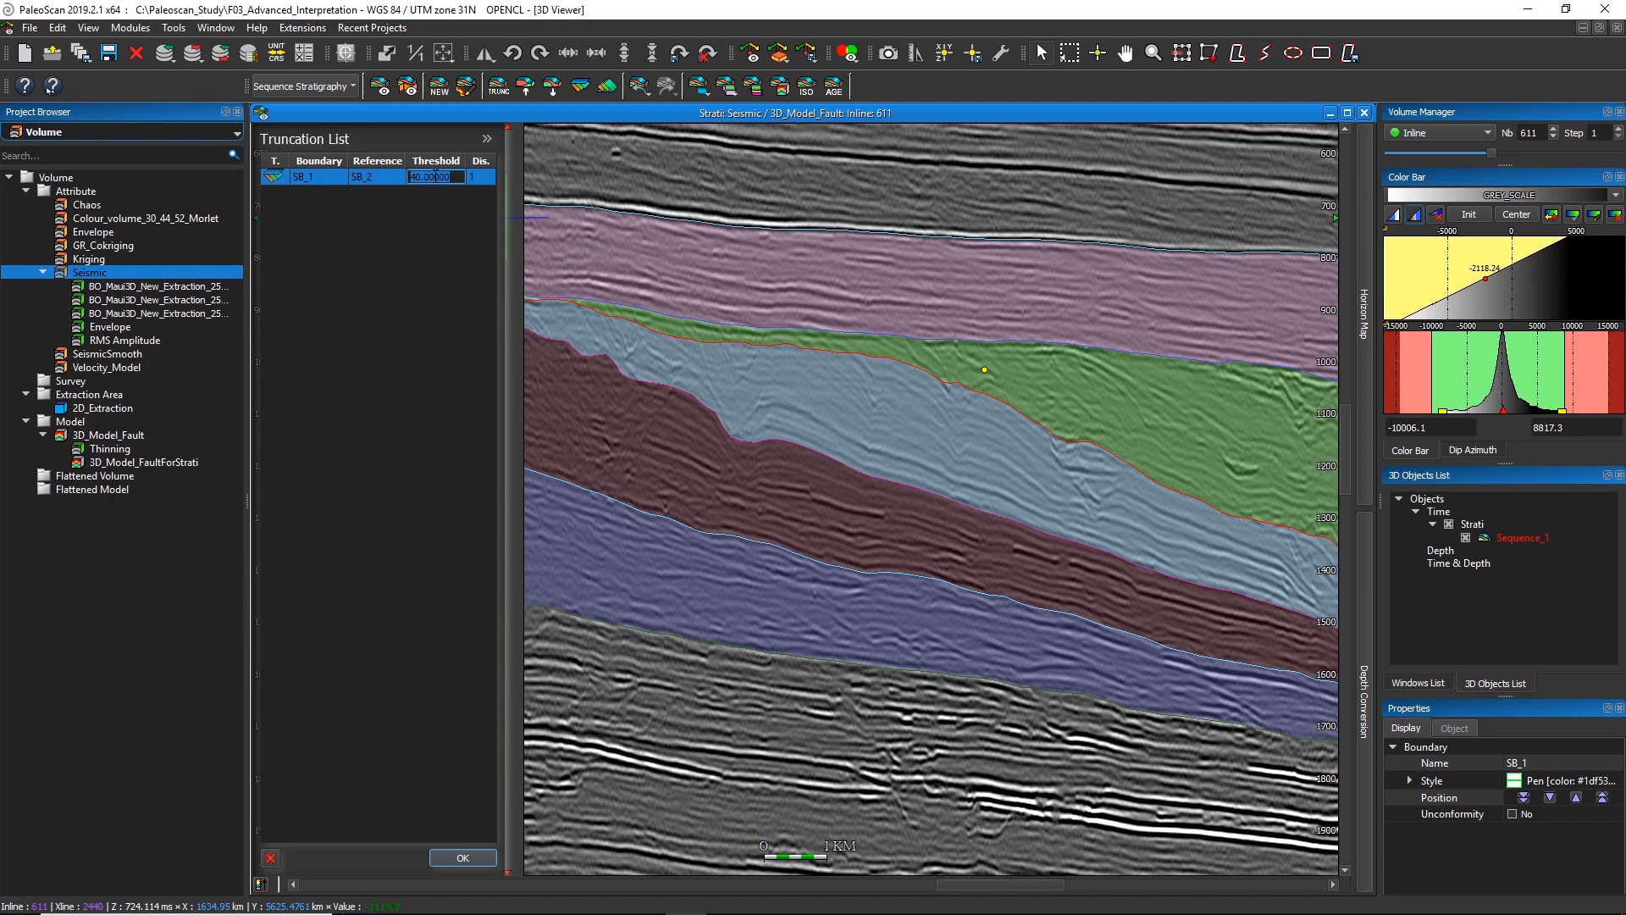
Step: Set the SB_1 truncation's threshold to 100 ms and its Dis. value to 5
text(100)
key(Return)
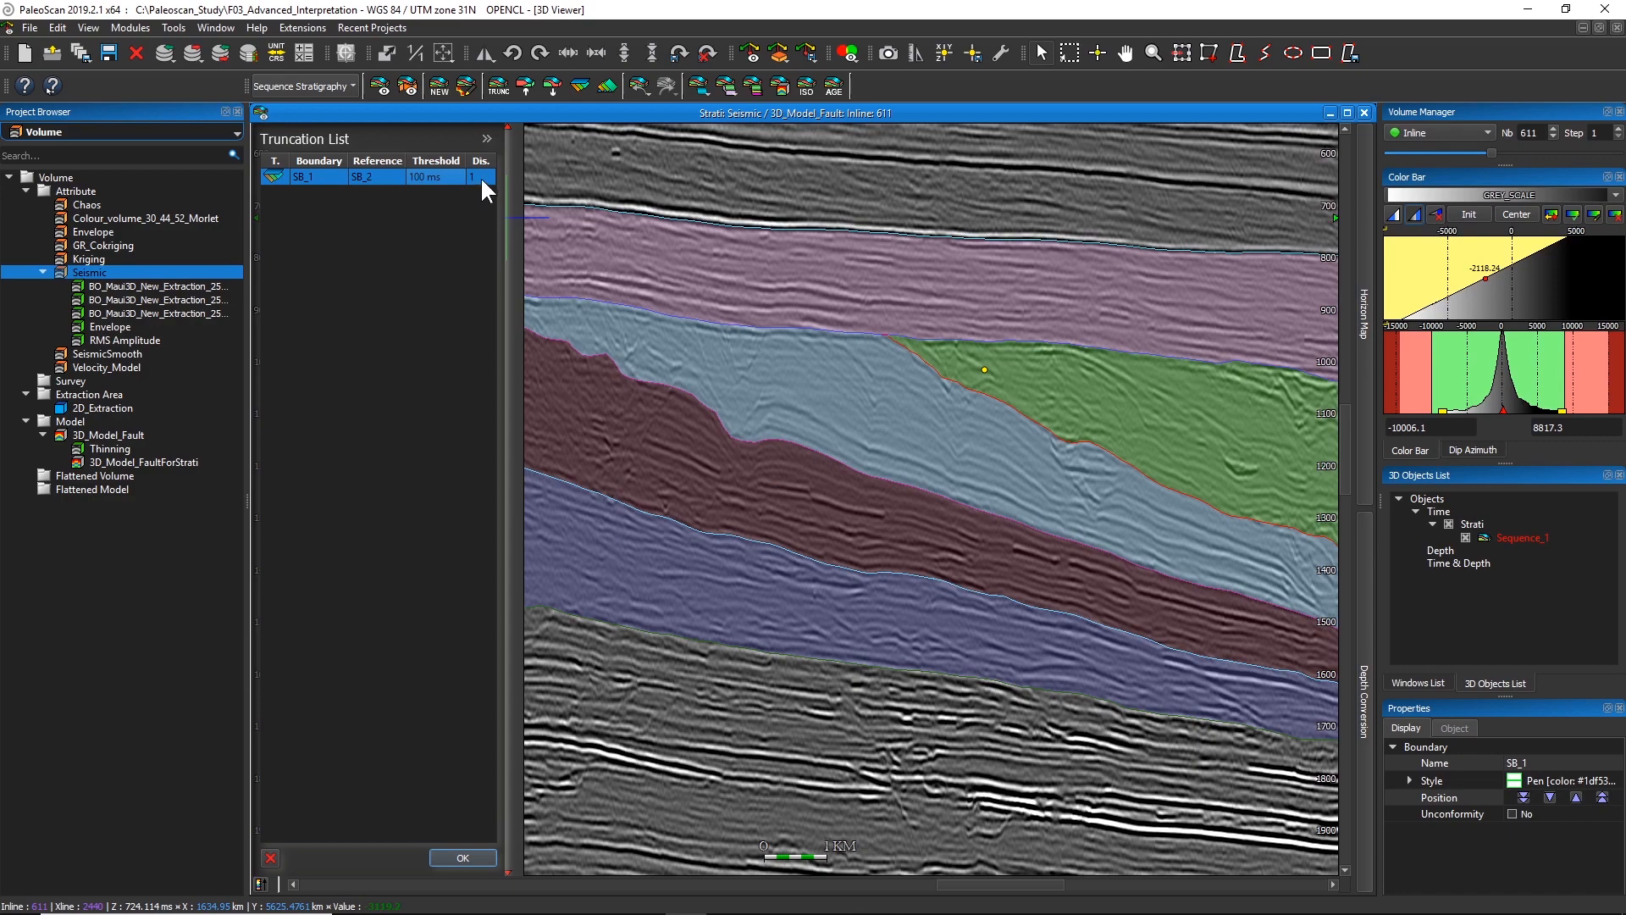
double_click(480, 176)
text(5)
key(Return)
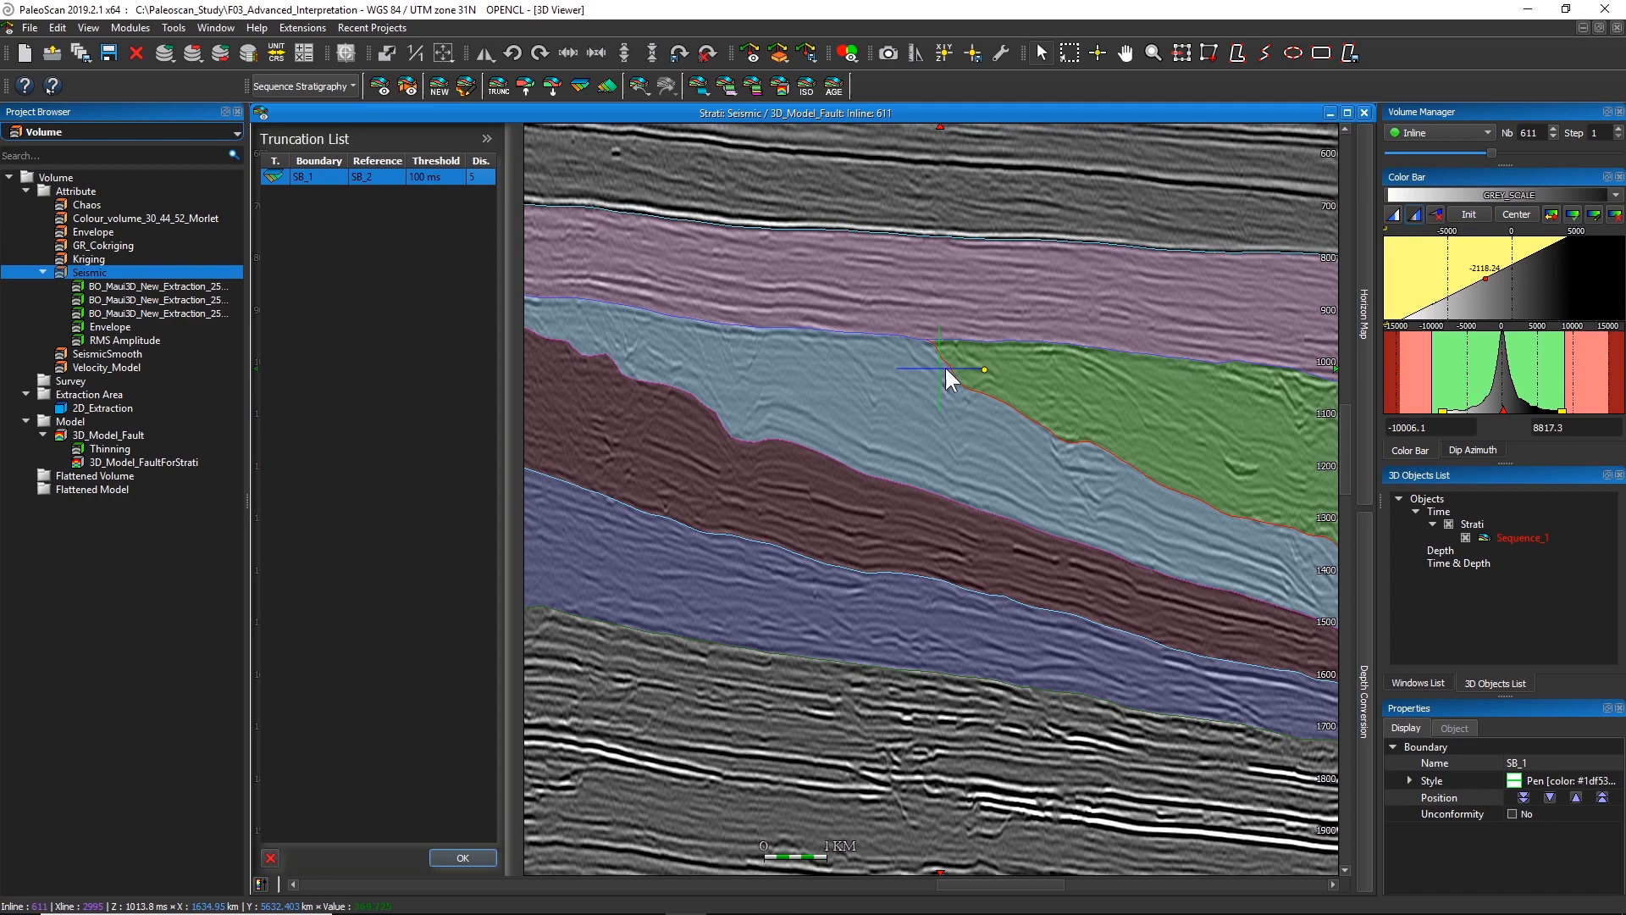
Step: Open the horizon map beside the section and show the section at the truncation limit on the thickness map
key(ctrl)
key(ctrl)
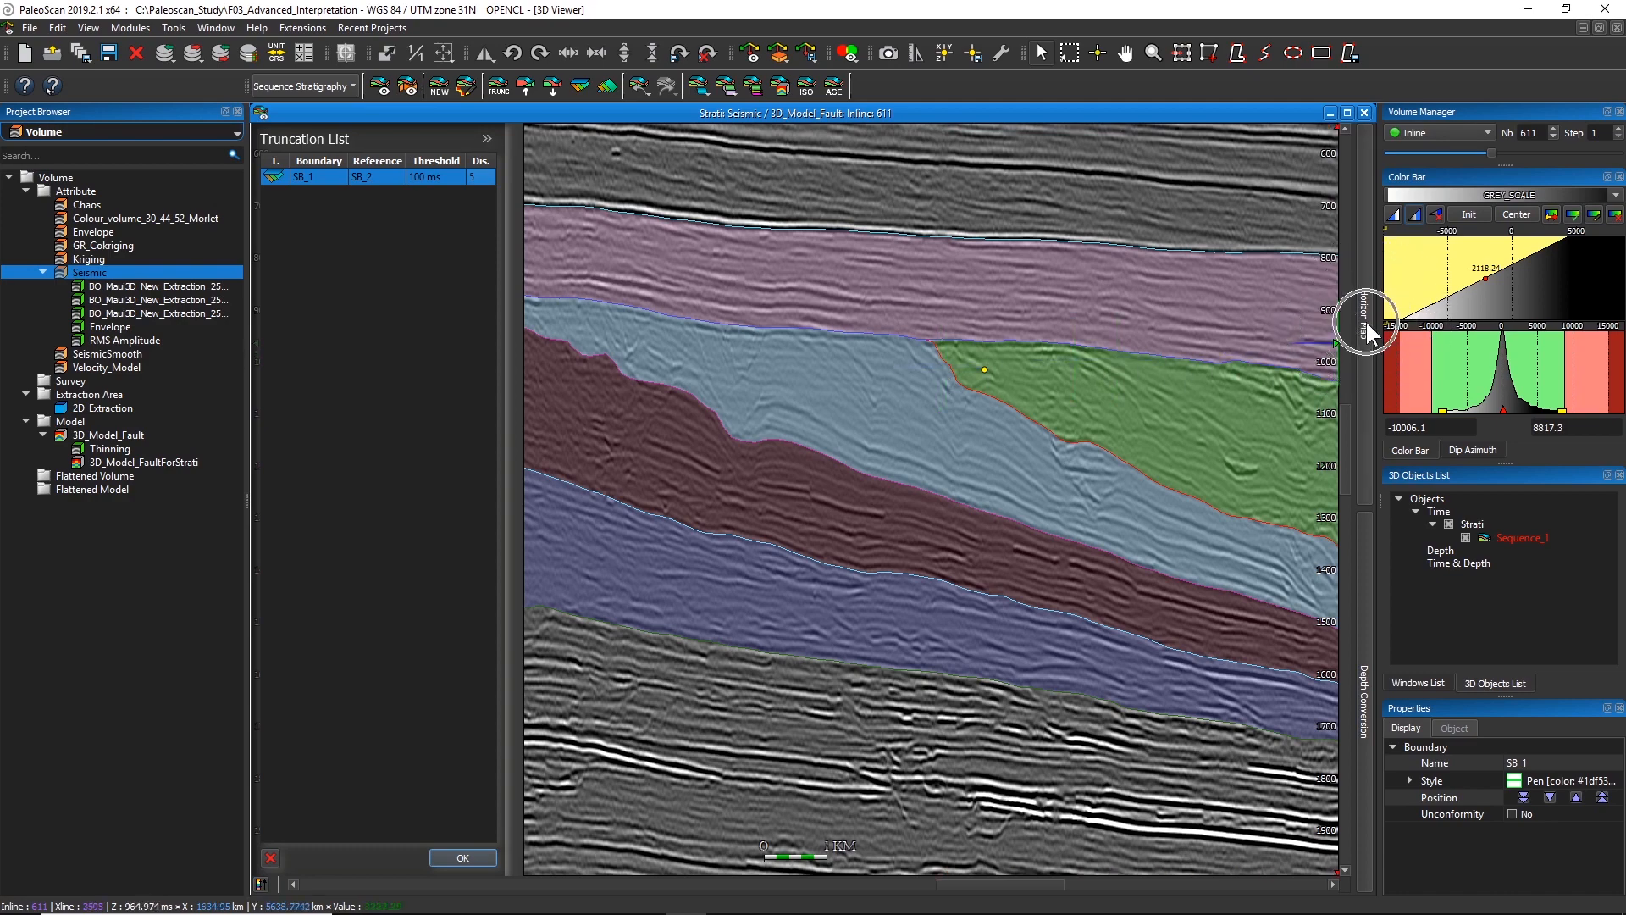
click(1367, 324)
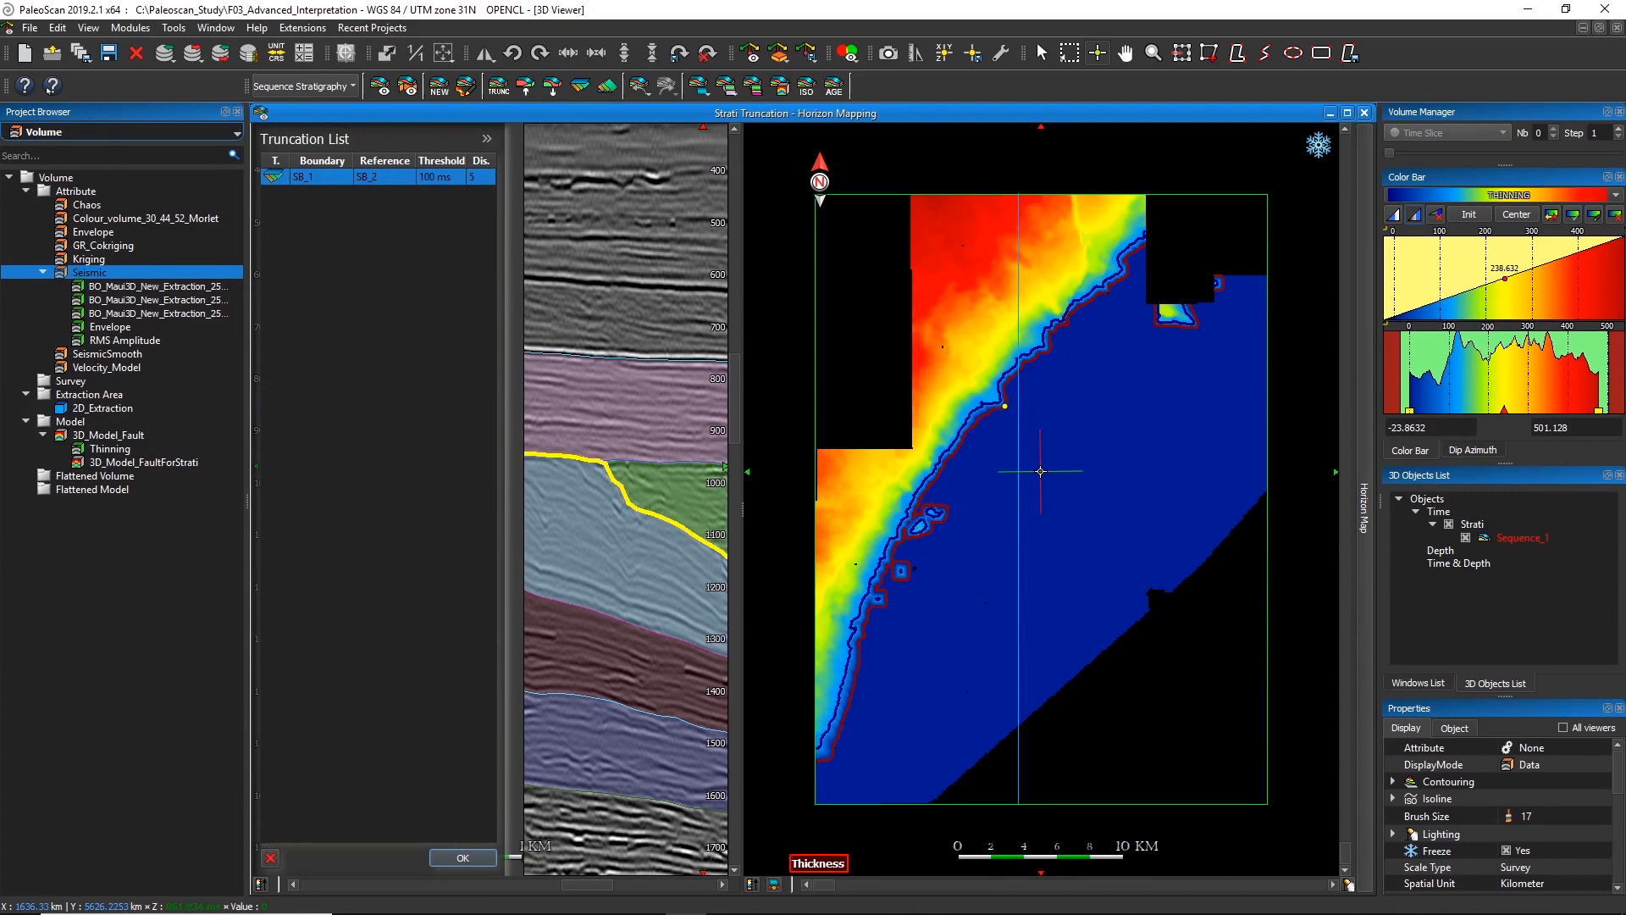
key(ctrl)
click(1009, 381)
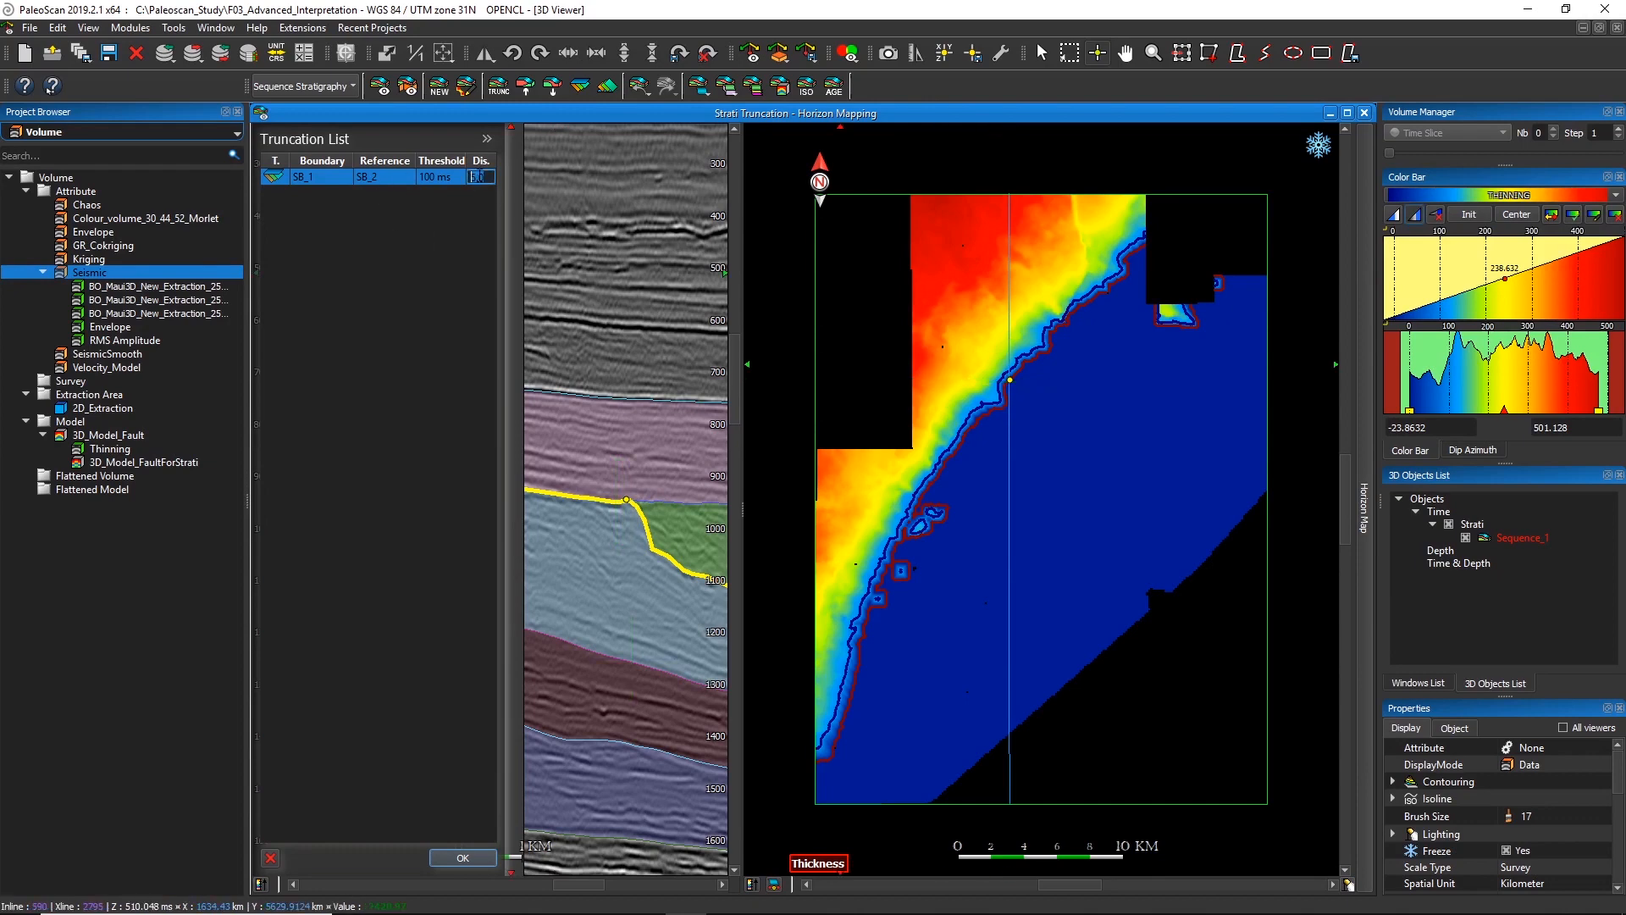
Step: Set the SB_1 truncation's Dis. value to 1 and inspect the truncation limit at several positions on the section and thickness map
text(1)
key(Return)
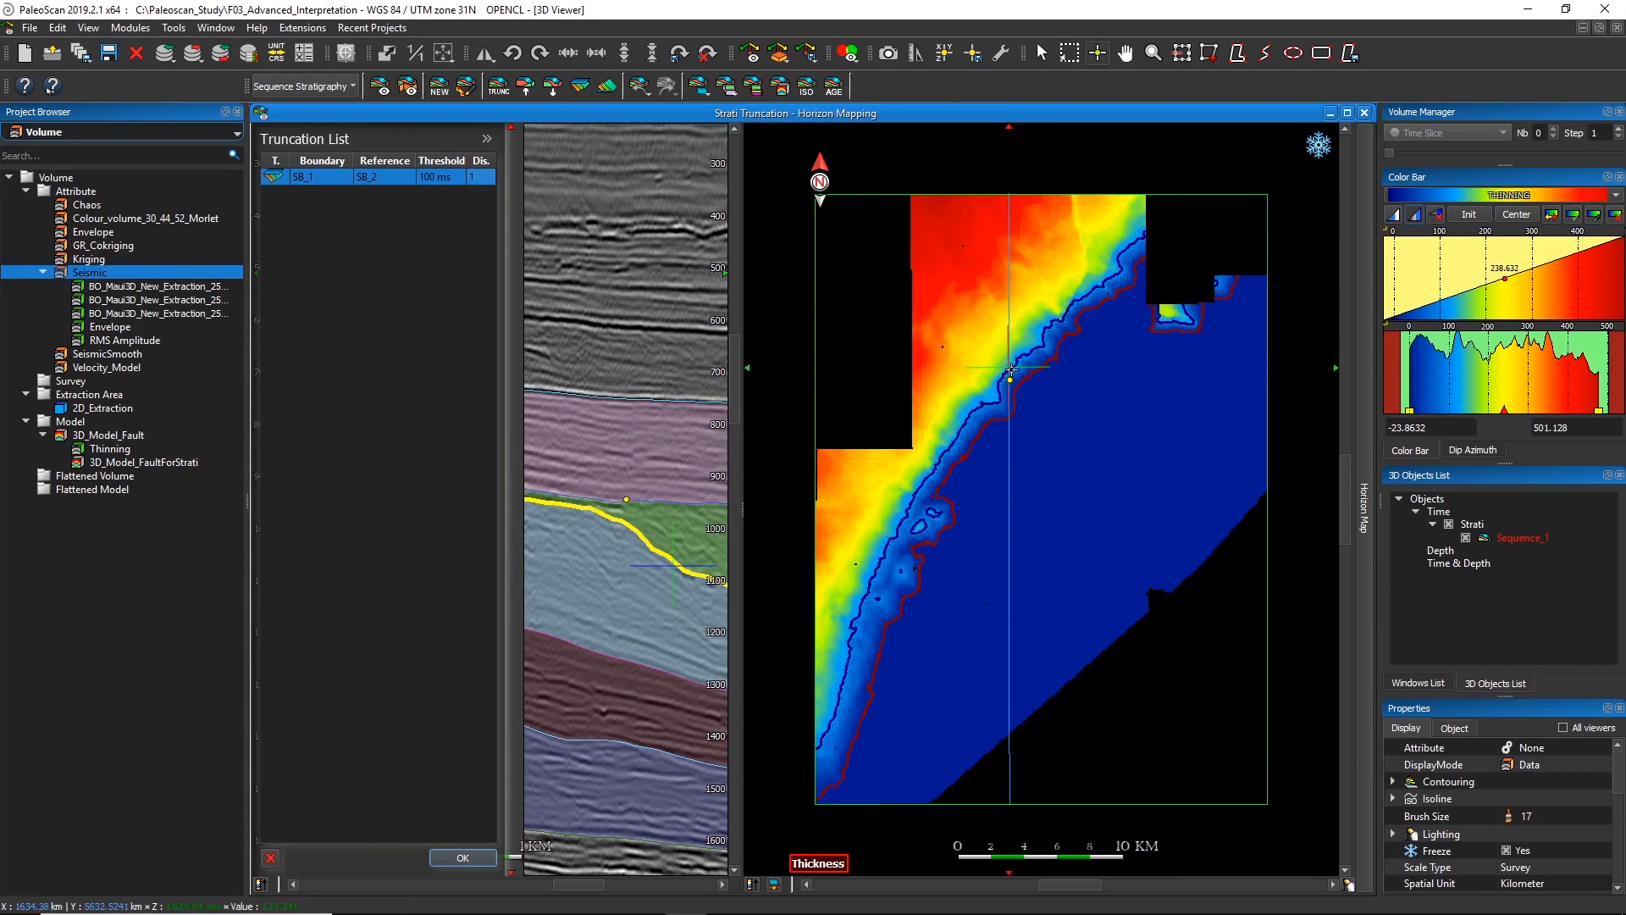
click(1096, 50)
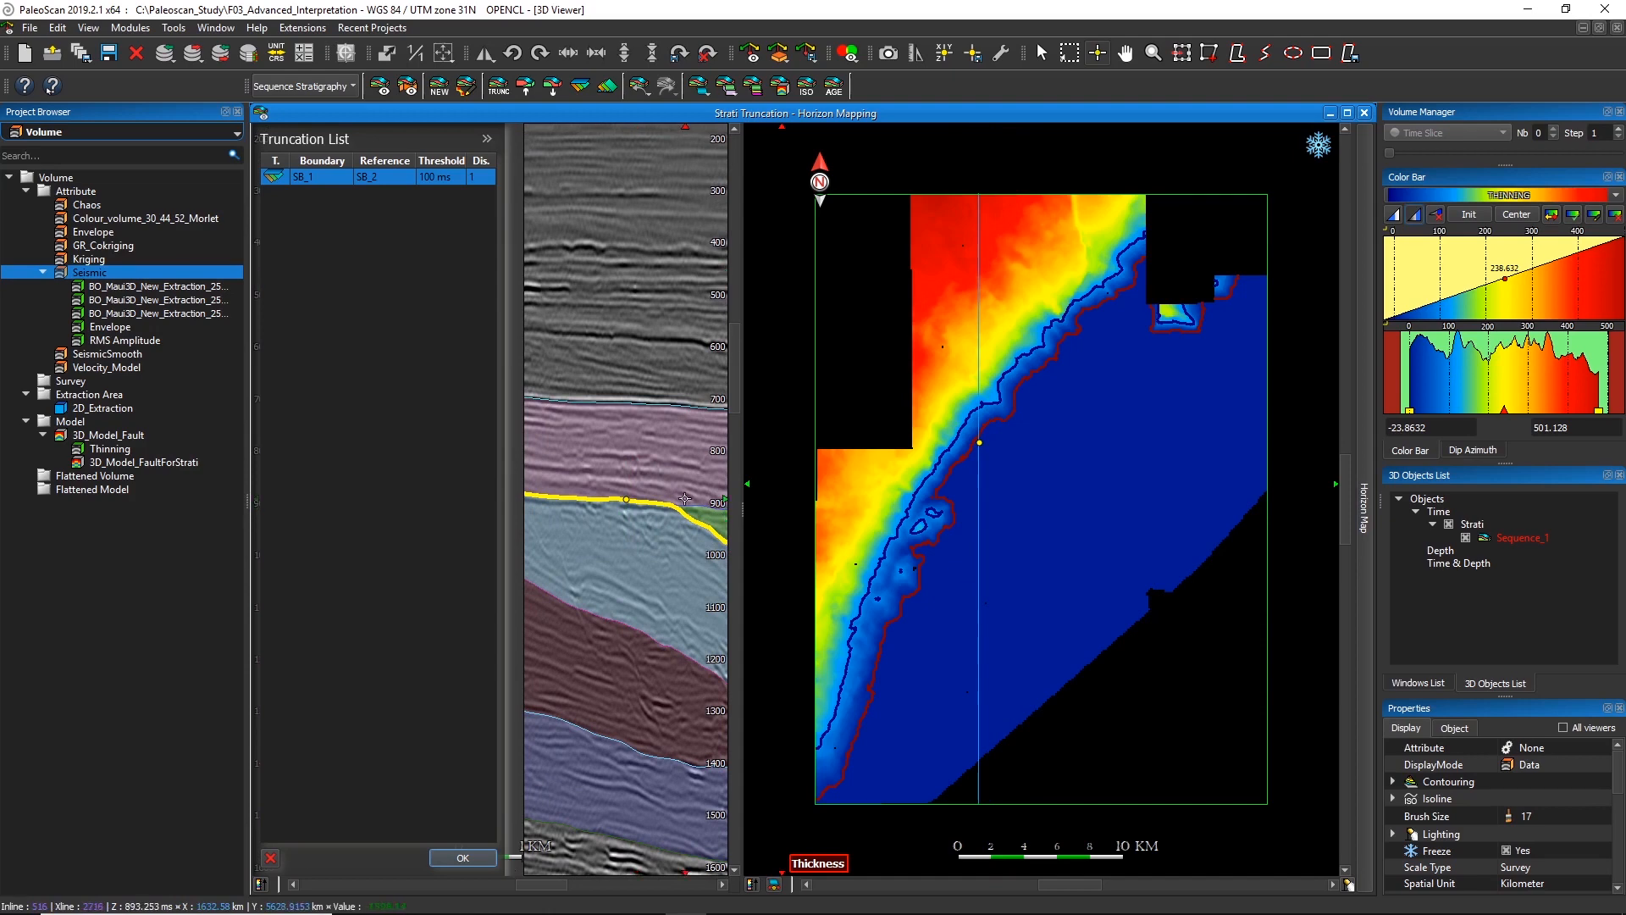
drag(684, 498, 659, 477)
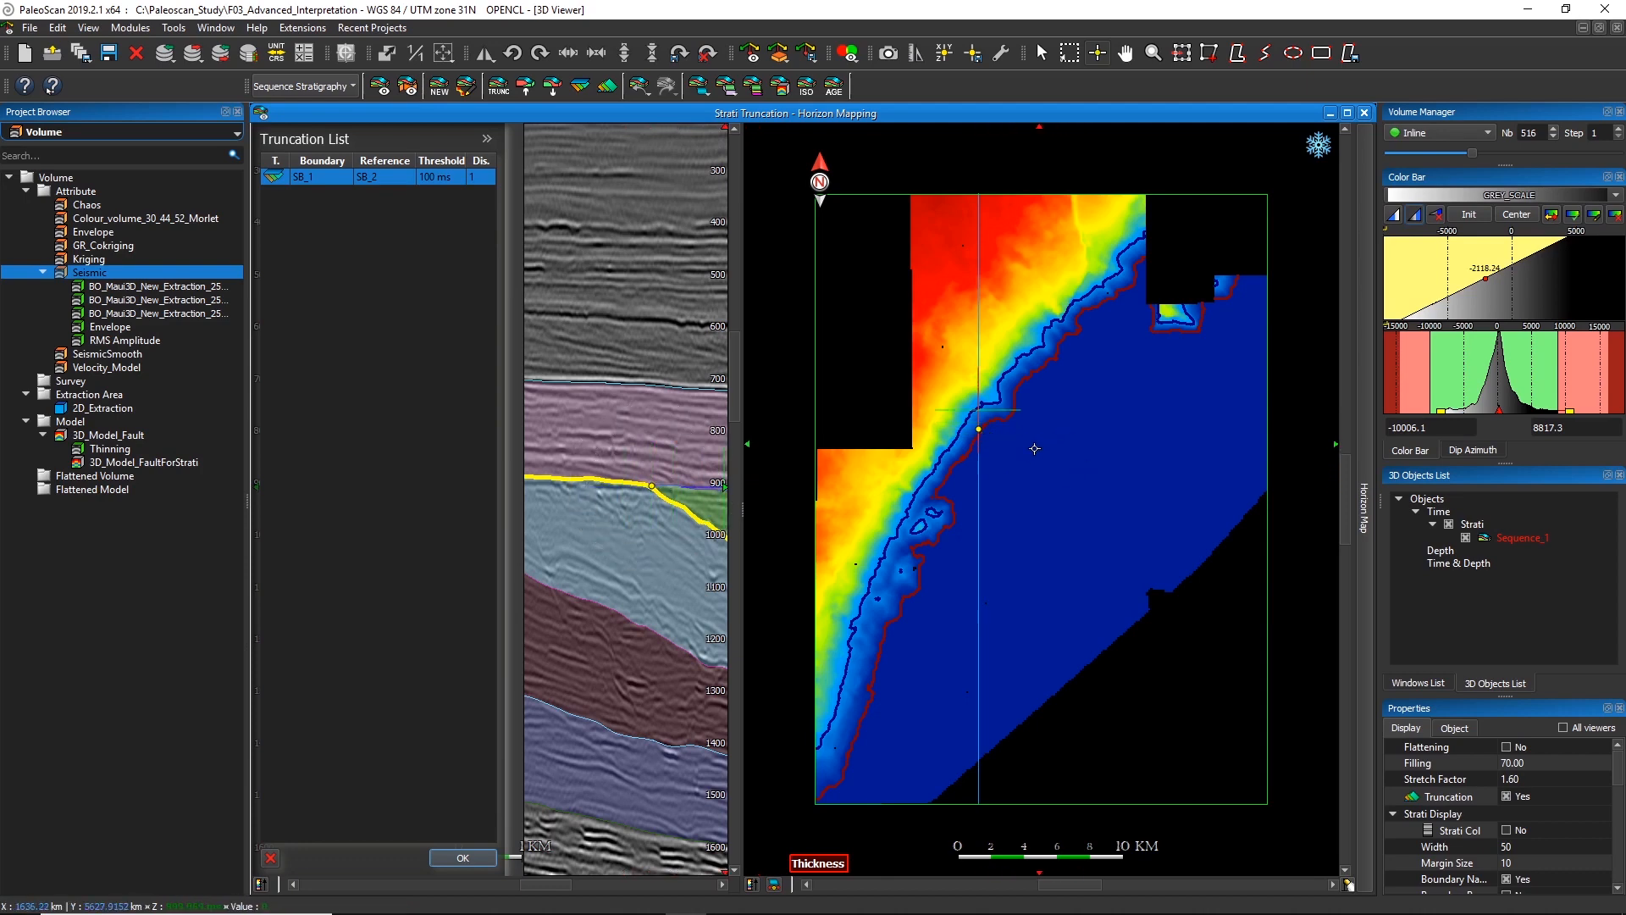
click(1038, 481)
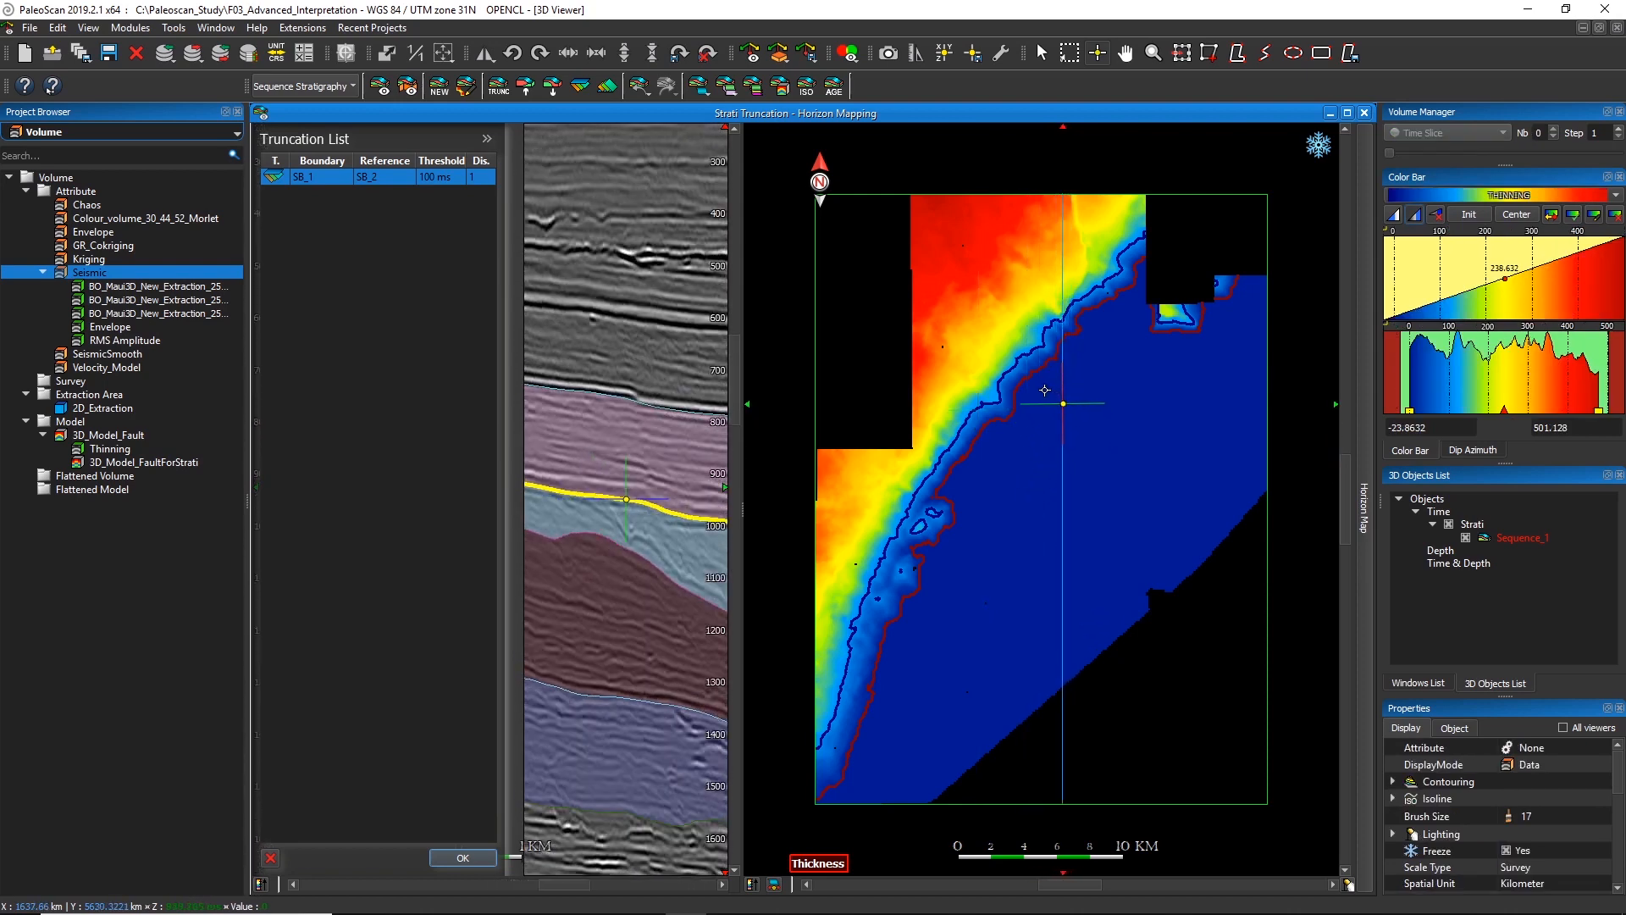
scroll(1027, 385, up, 3)
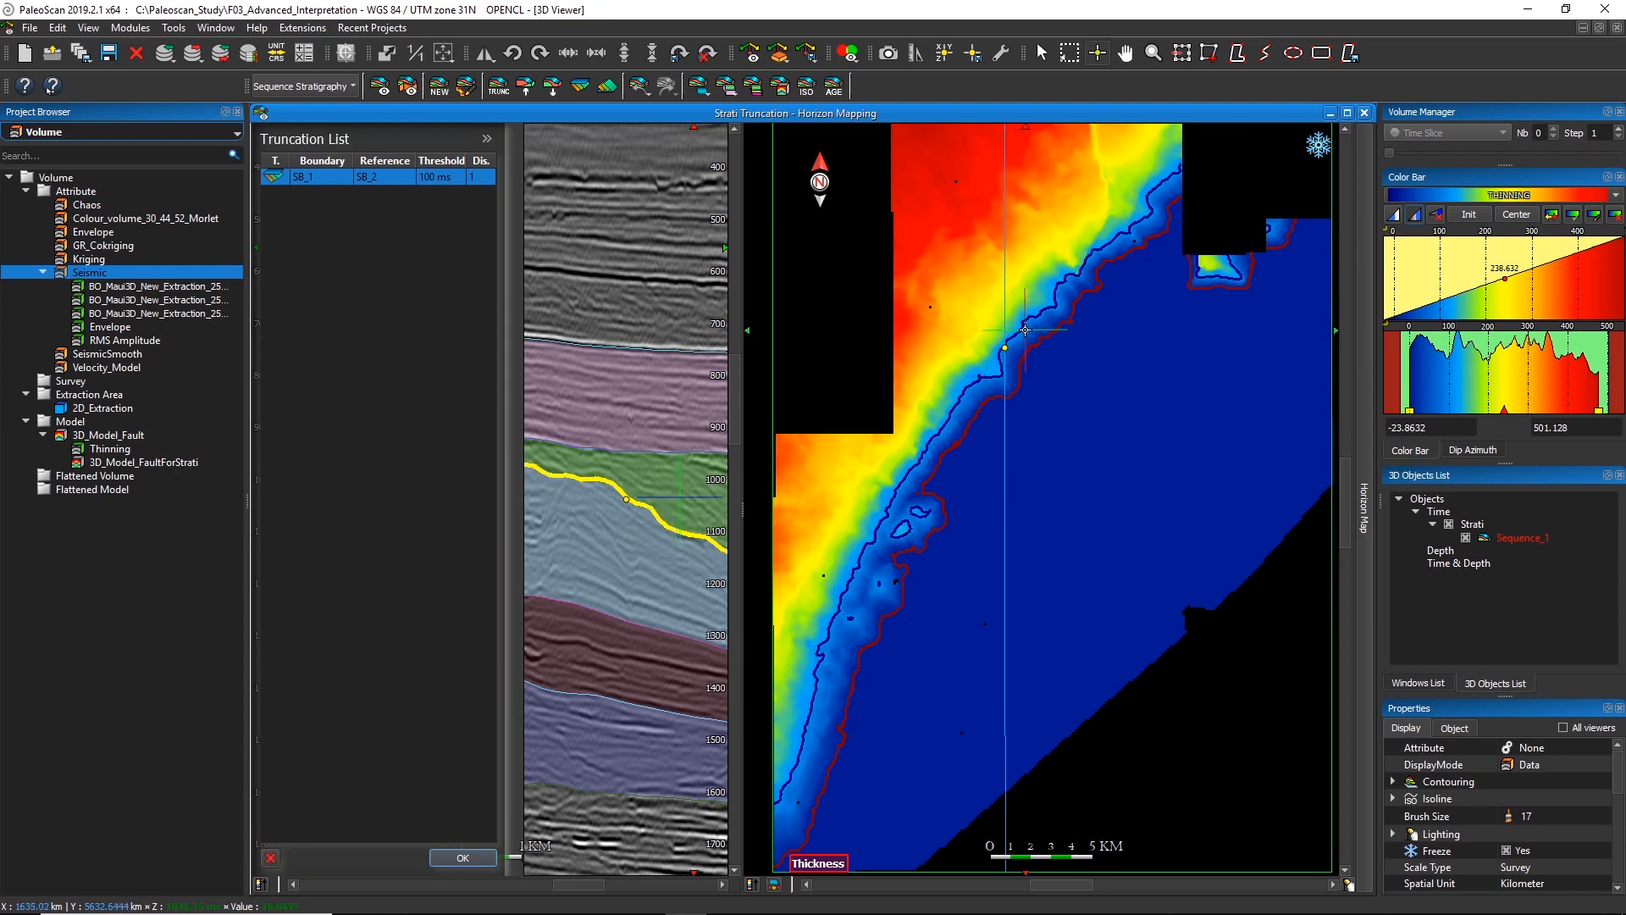
drag(1024, 323, 1034, 317)
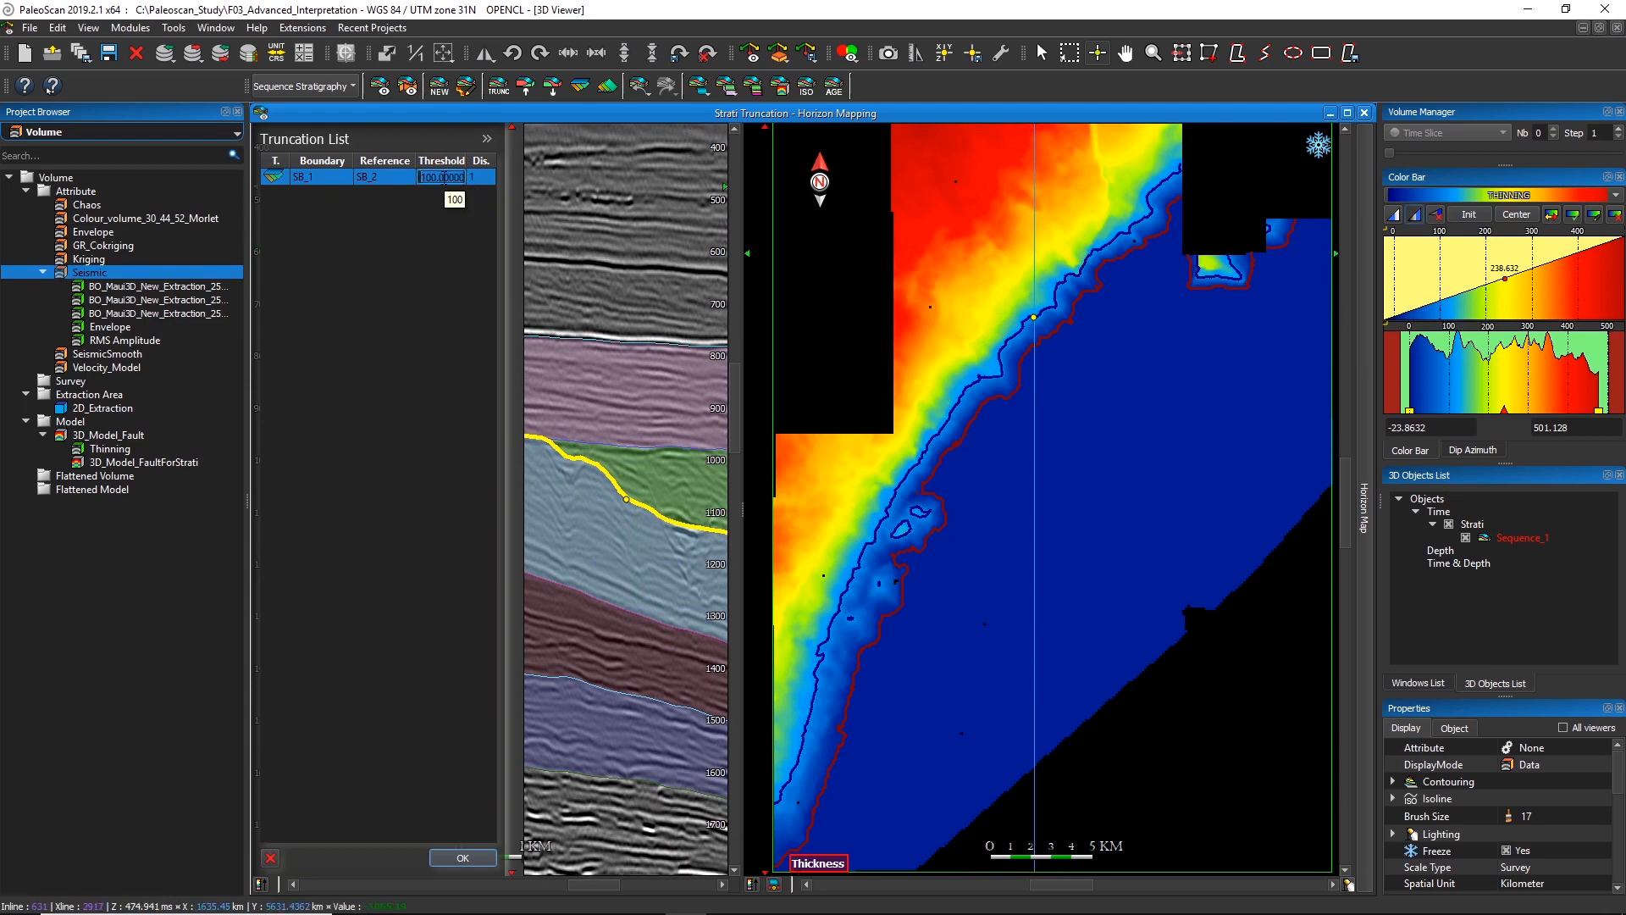
Step: Try a truncation threshold of 50 ms for SB_1 and restore it to 100 ms
text(50)
key(Return)
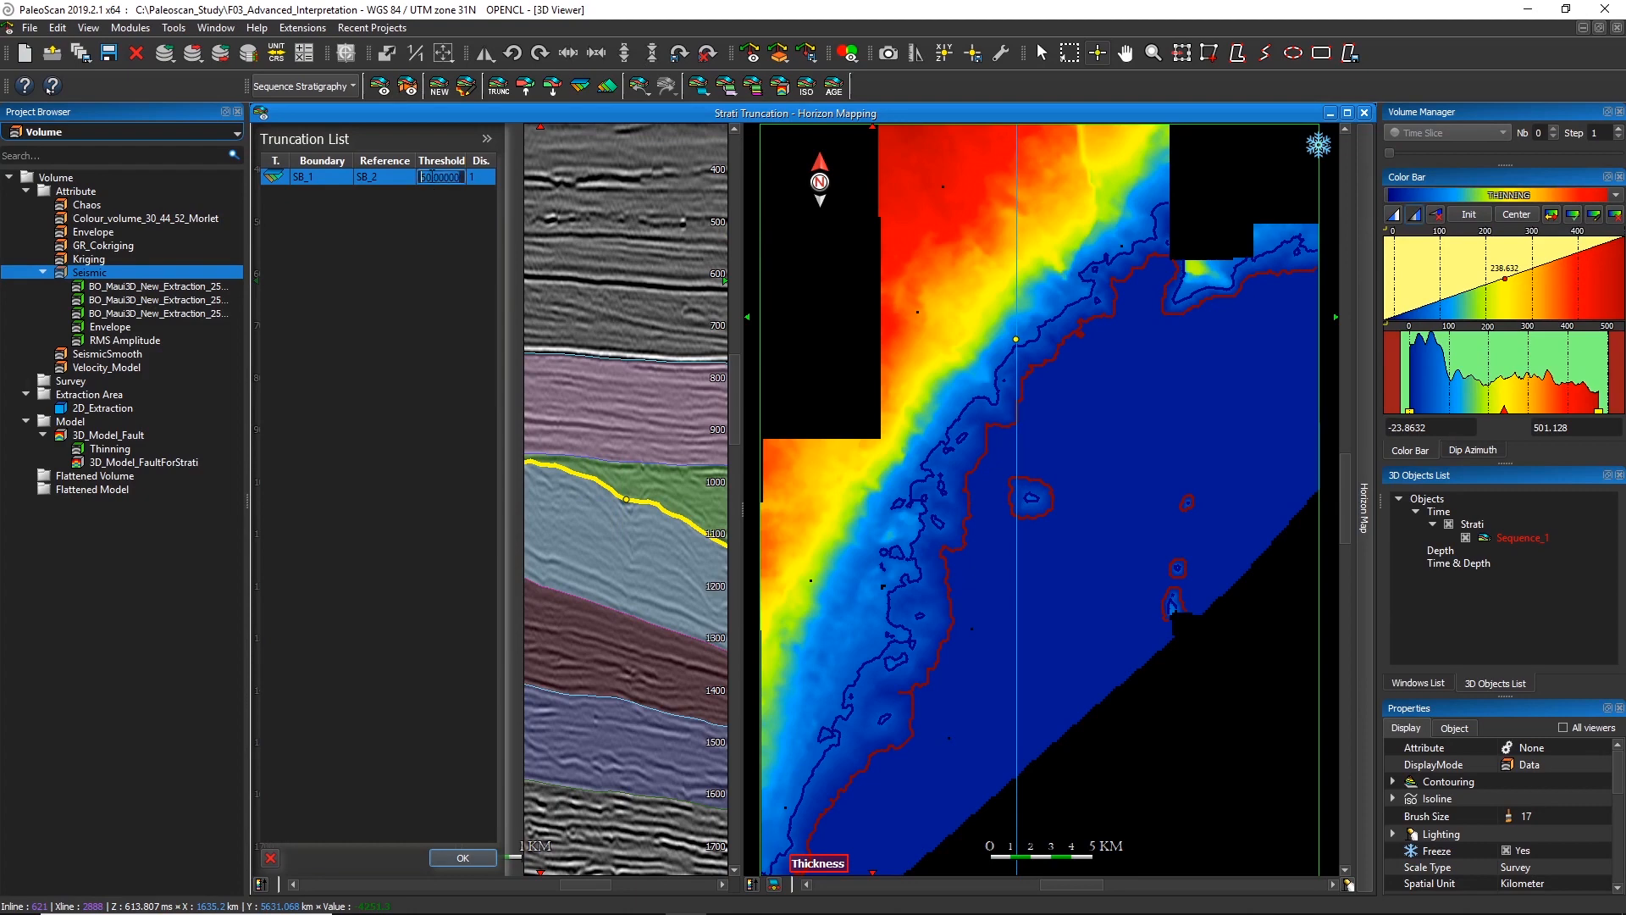
text(100)
key(Return)
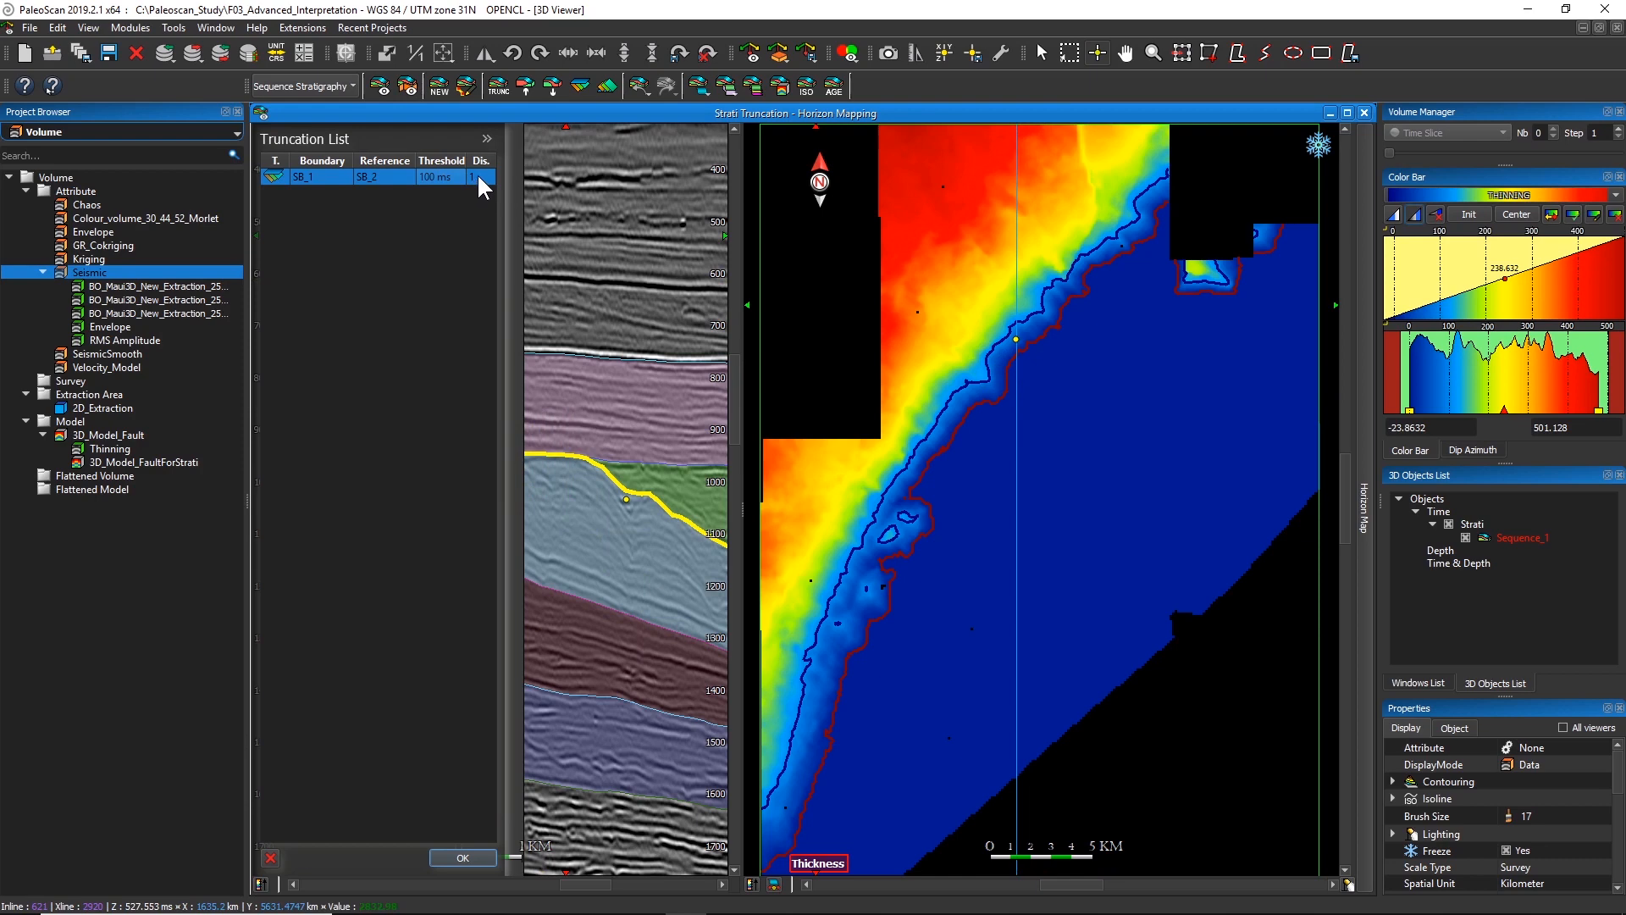
Step: Try a Dis. value of 5 for the SB_1 truncation and restore it to 1
text(5)
key(Return)
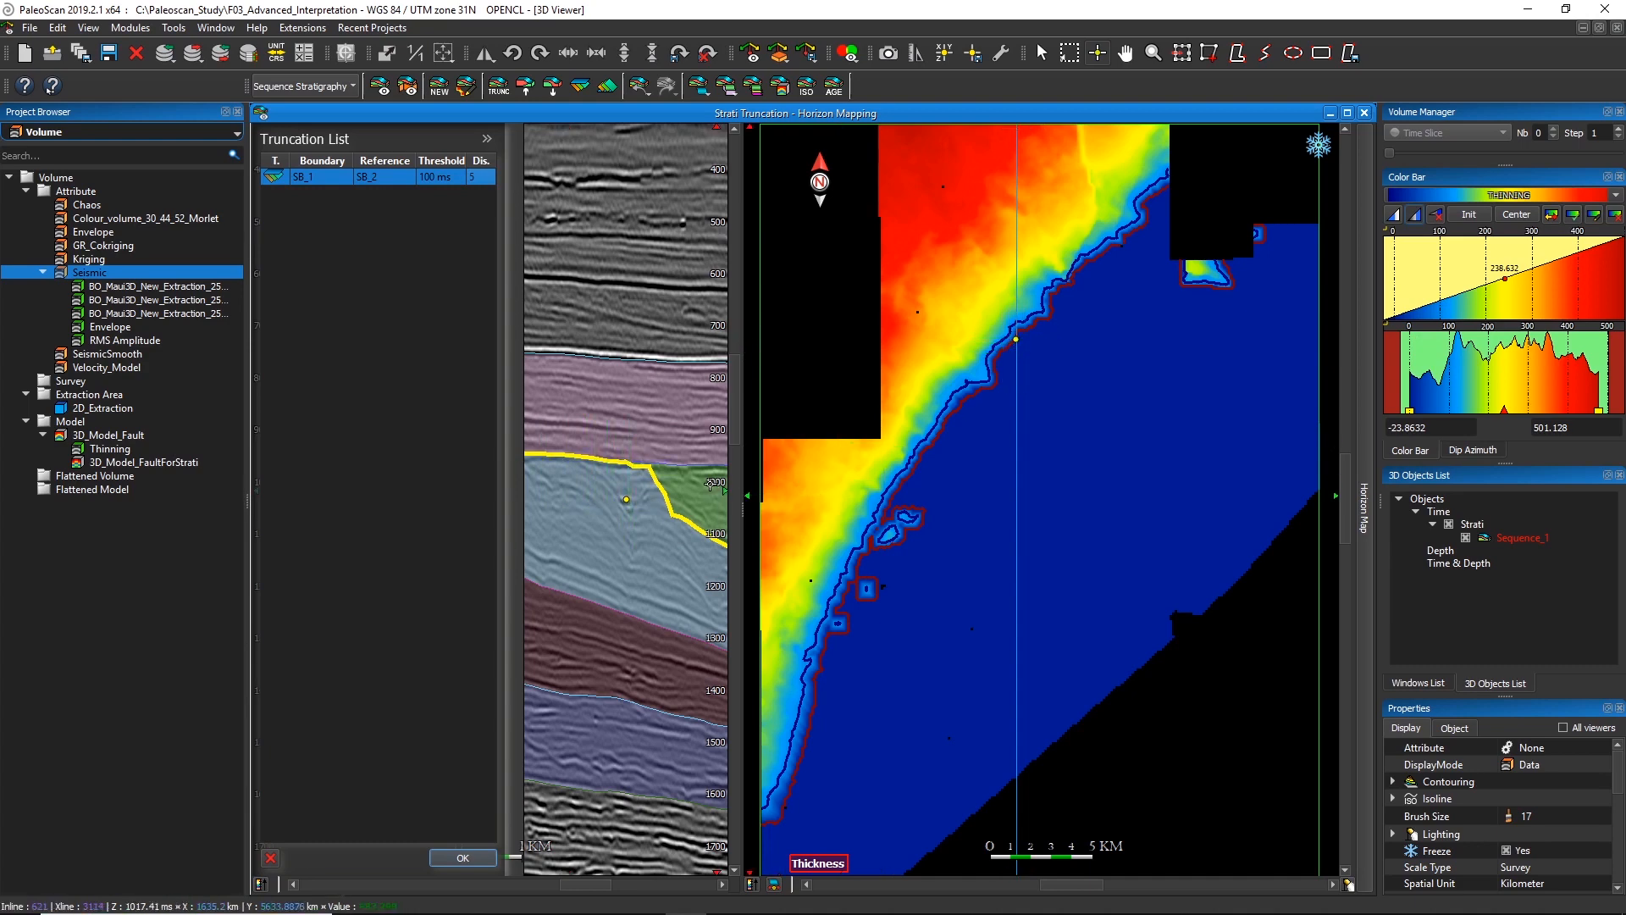
drag(672, 466, 647, 455)
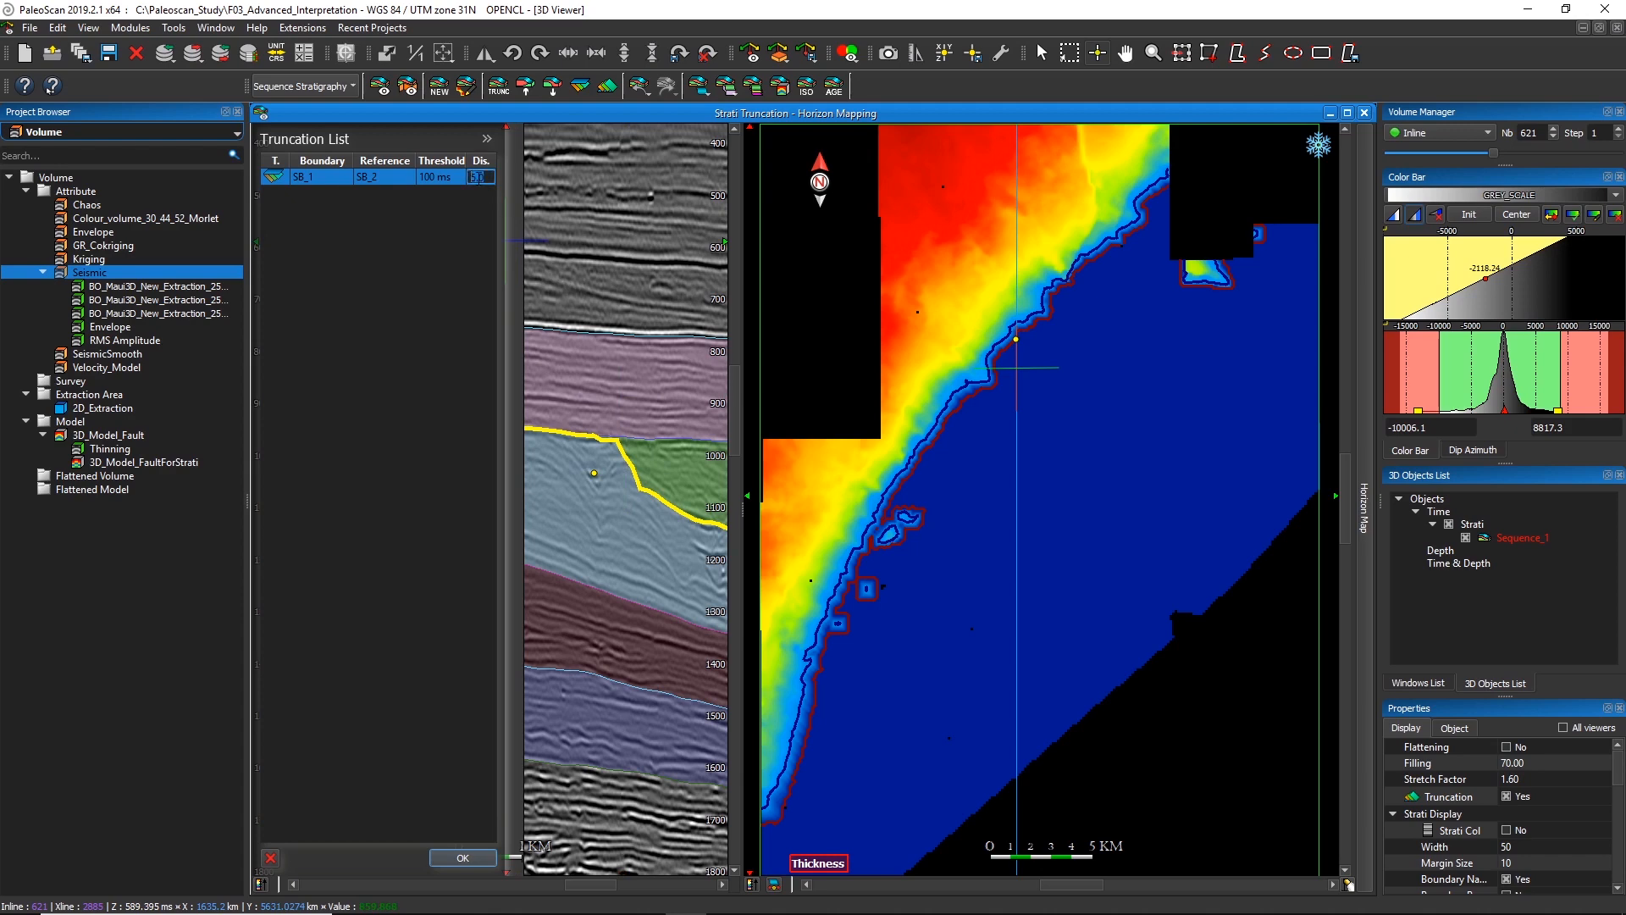
text(1)
key(Return)
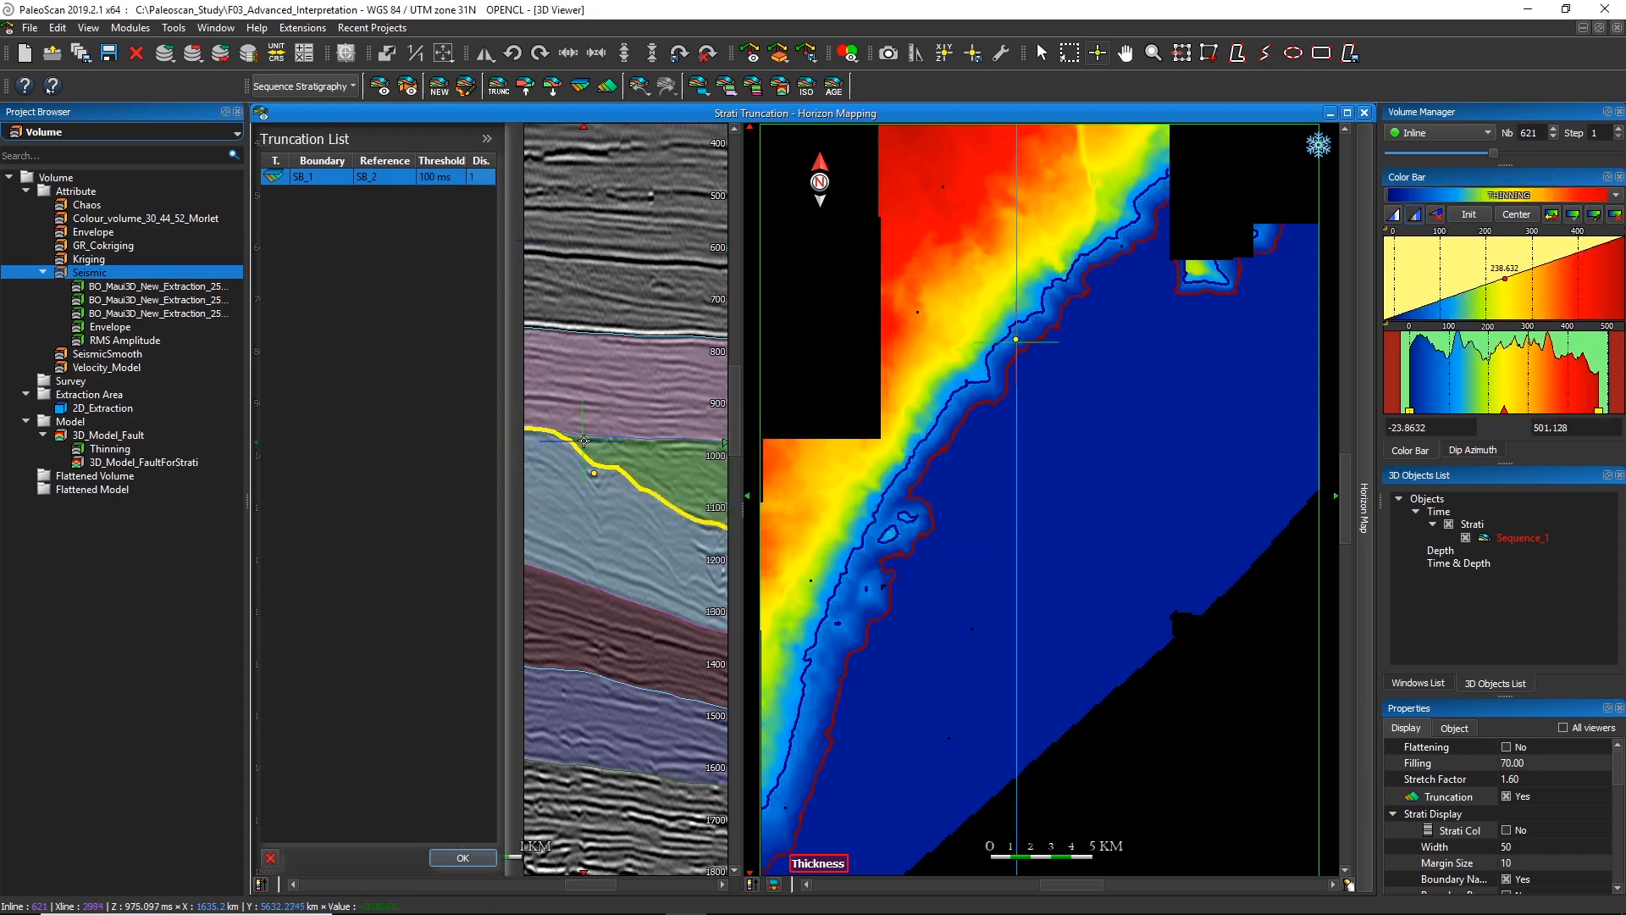
Step: Accept the SB_1 truncation settings and close the horizon map to return to the full Strati section
key(ctrl)
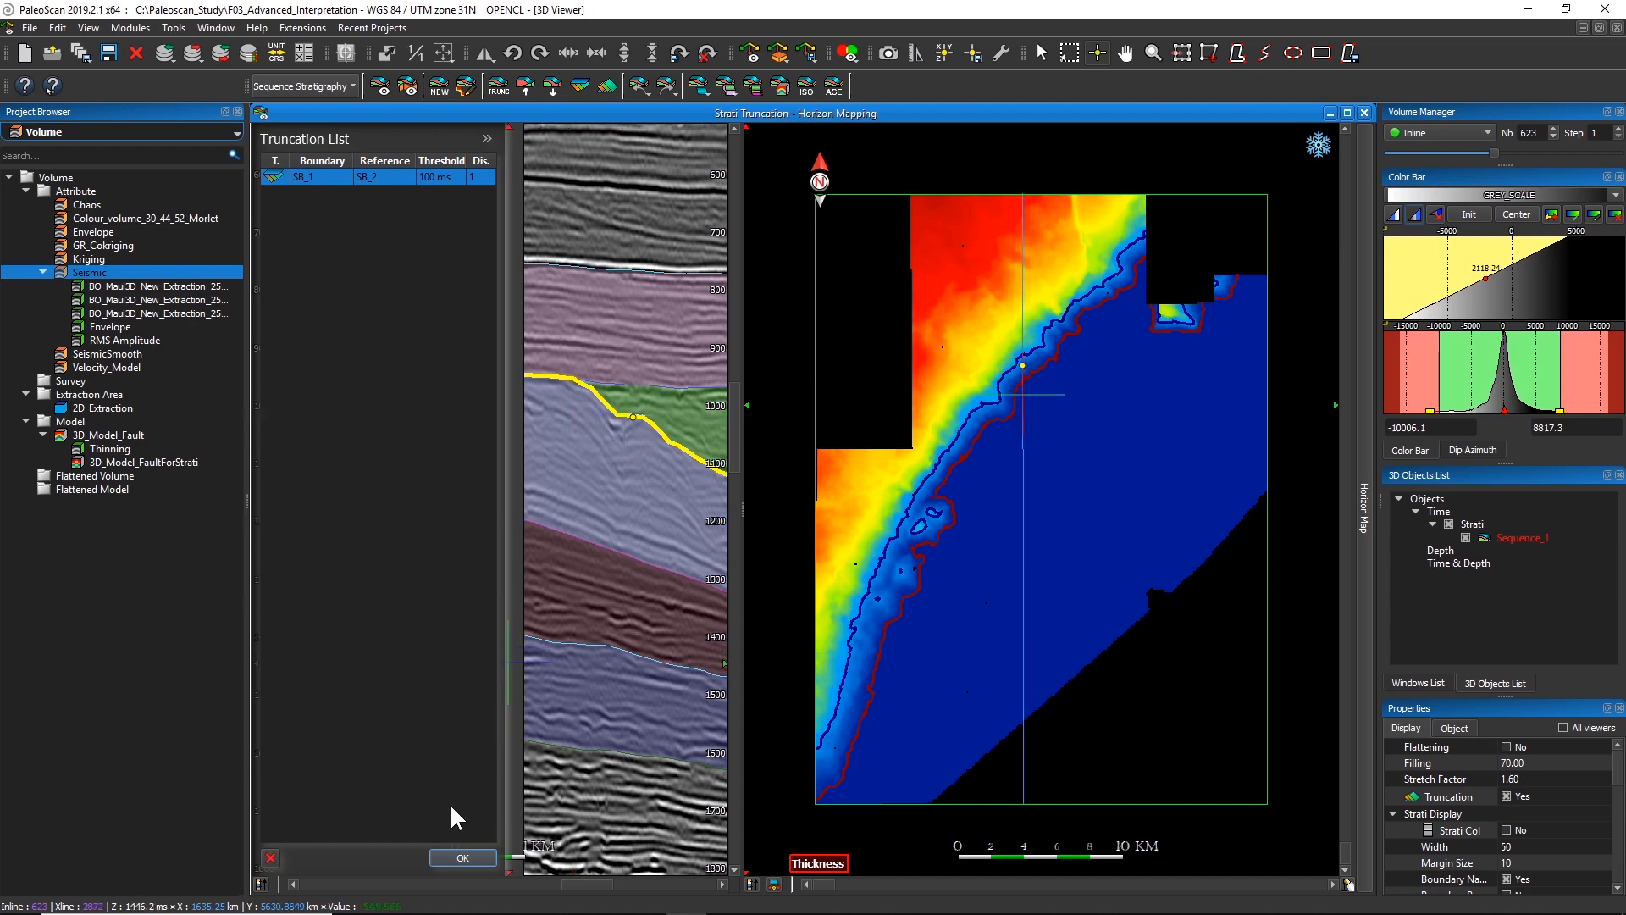
click(461, 859)
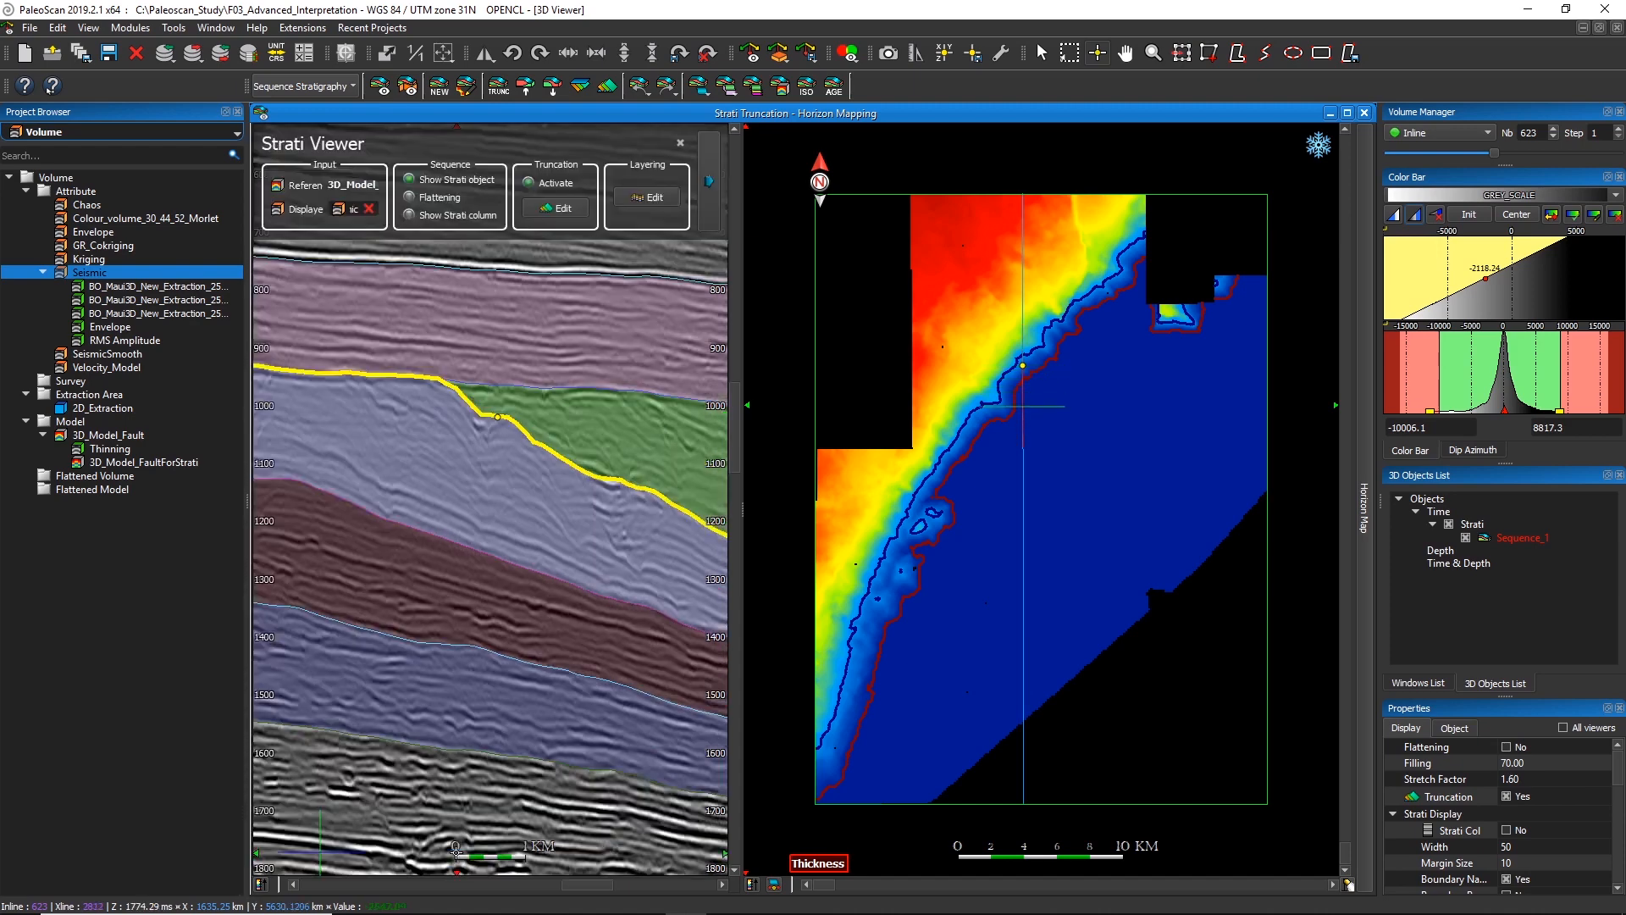
click(1363, 481)
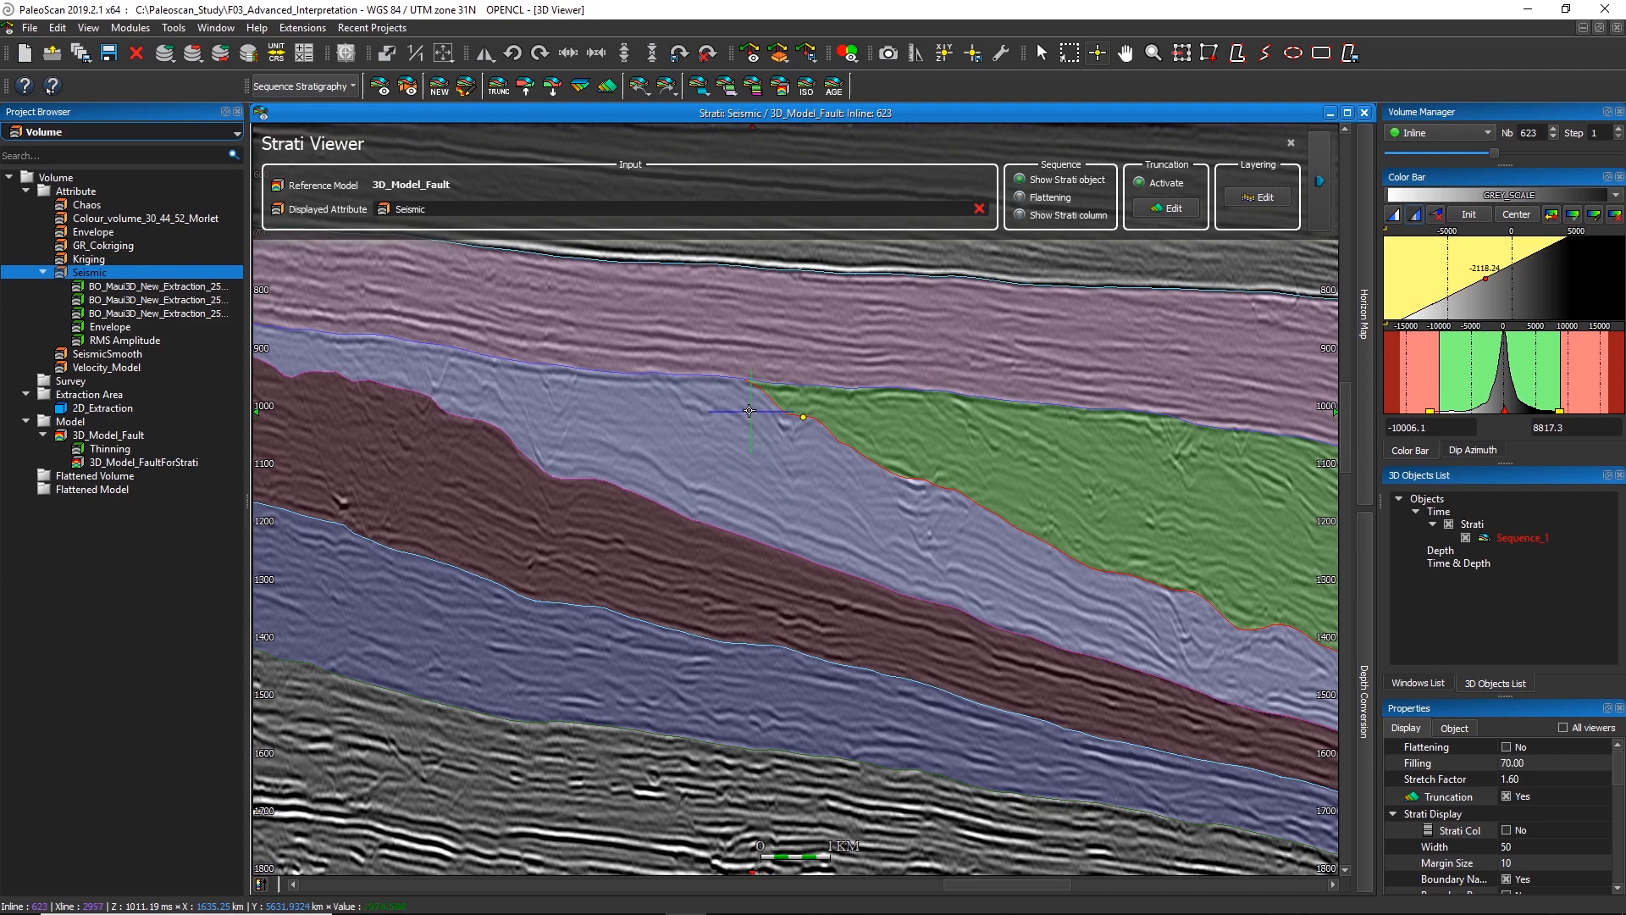
Step: Pick a new boundary at about 1232 ms inside the light blue sequence and truncate it against the boundary beneath it
click(466, 88)
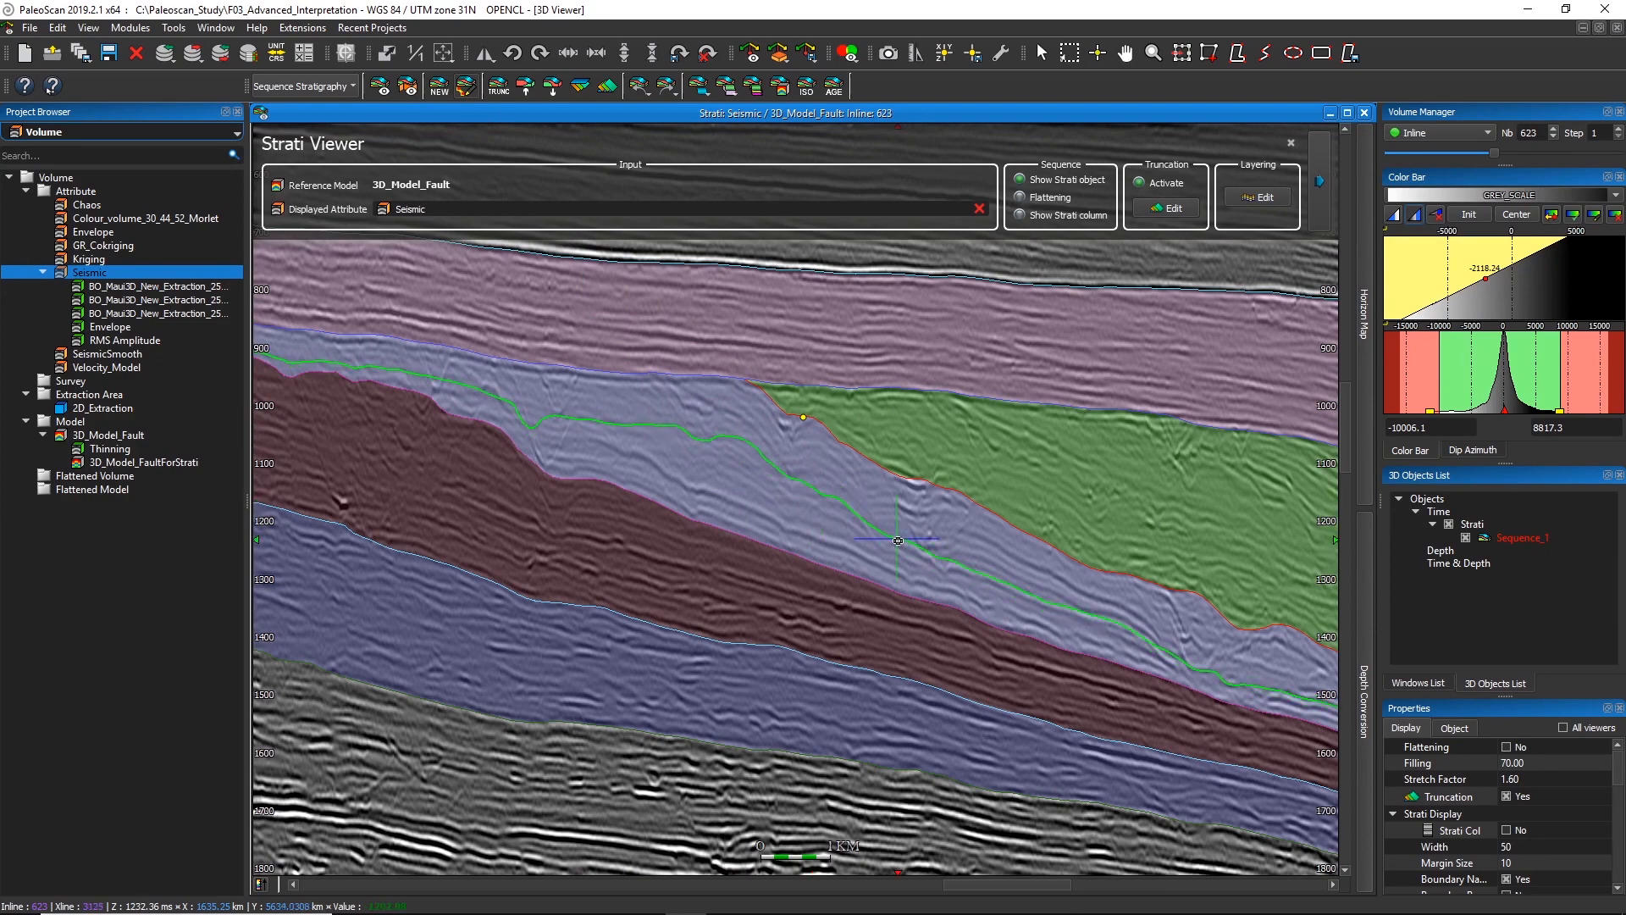
click(898, 544)
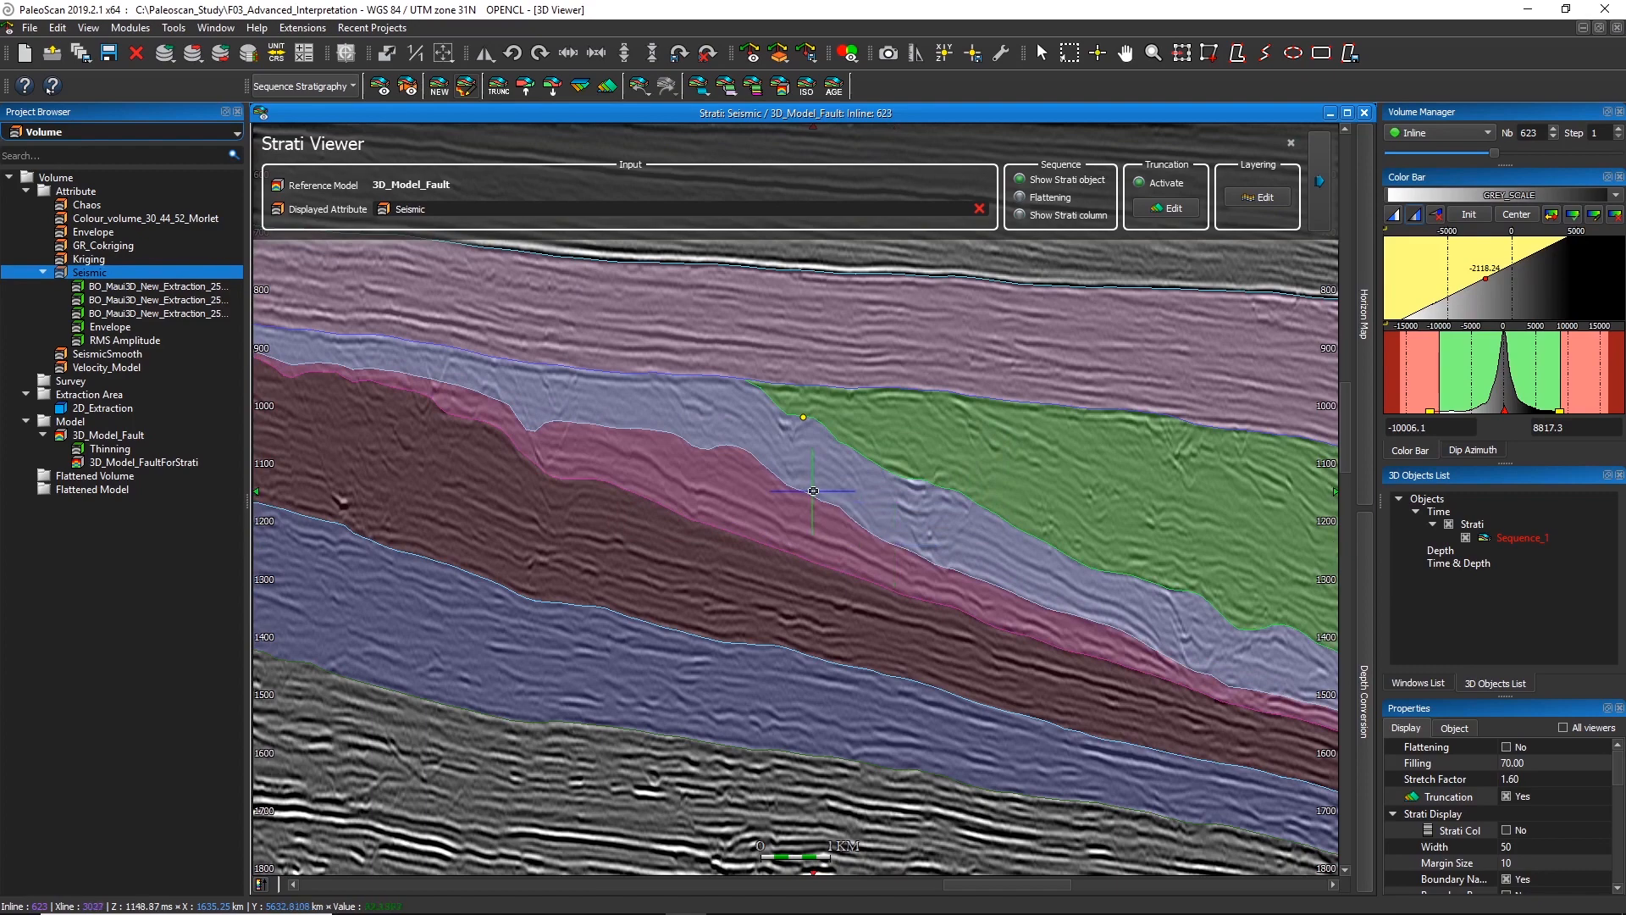
click(501, 85)
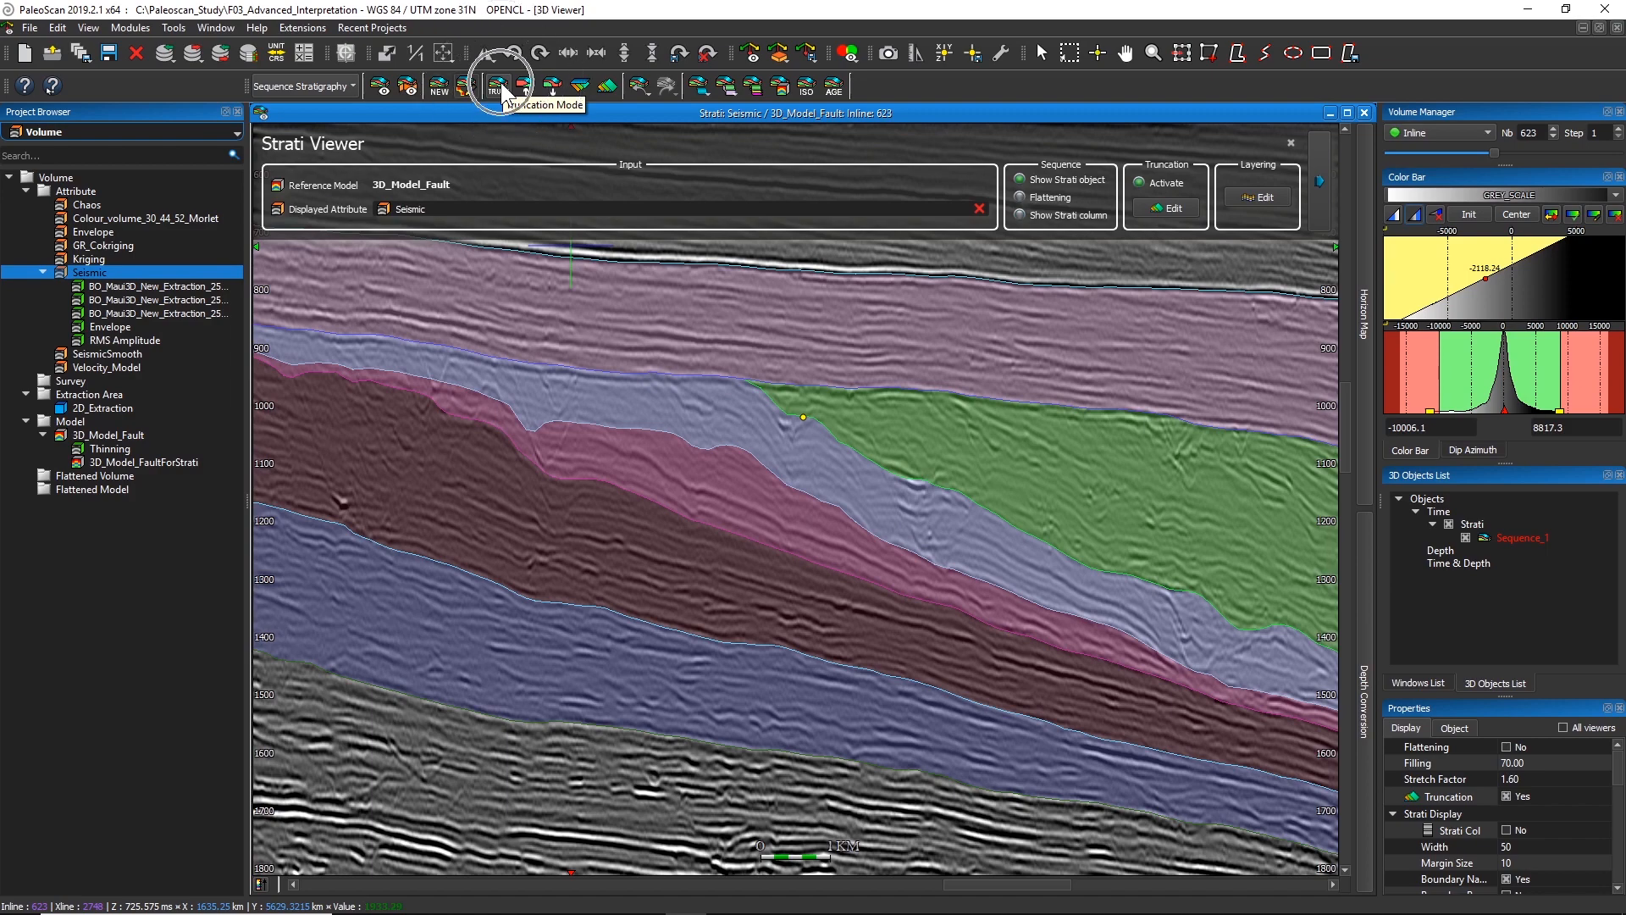
click(501, 85)
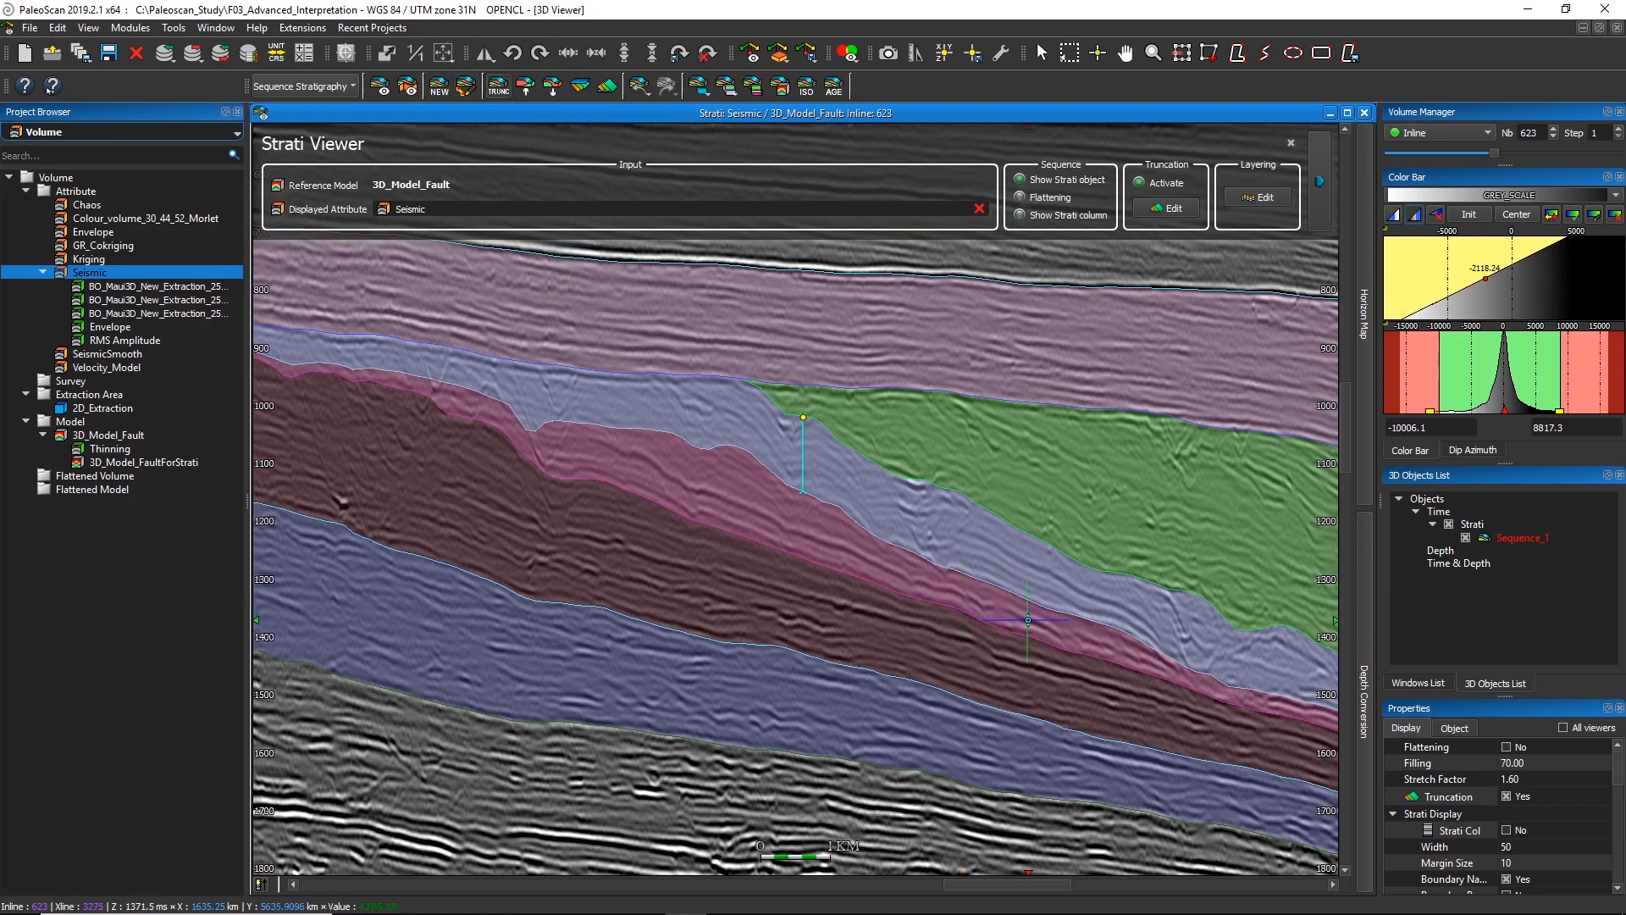
click(1021, 617)
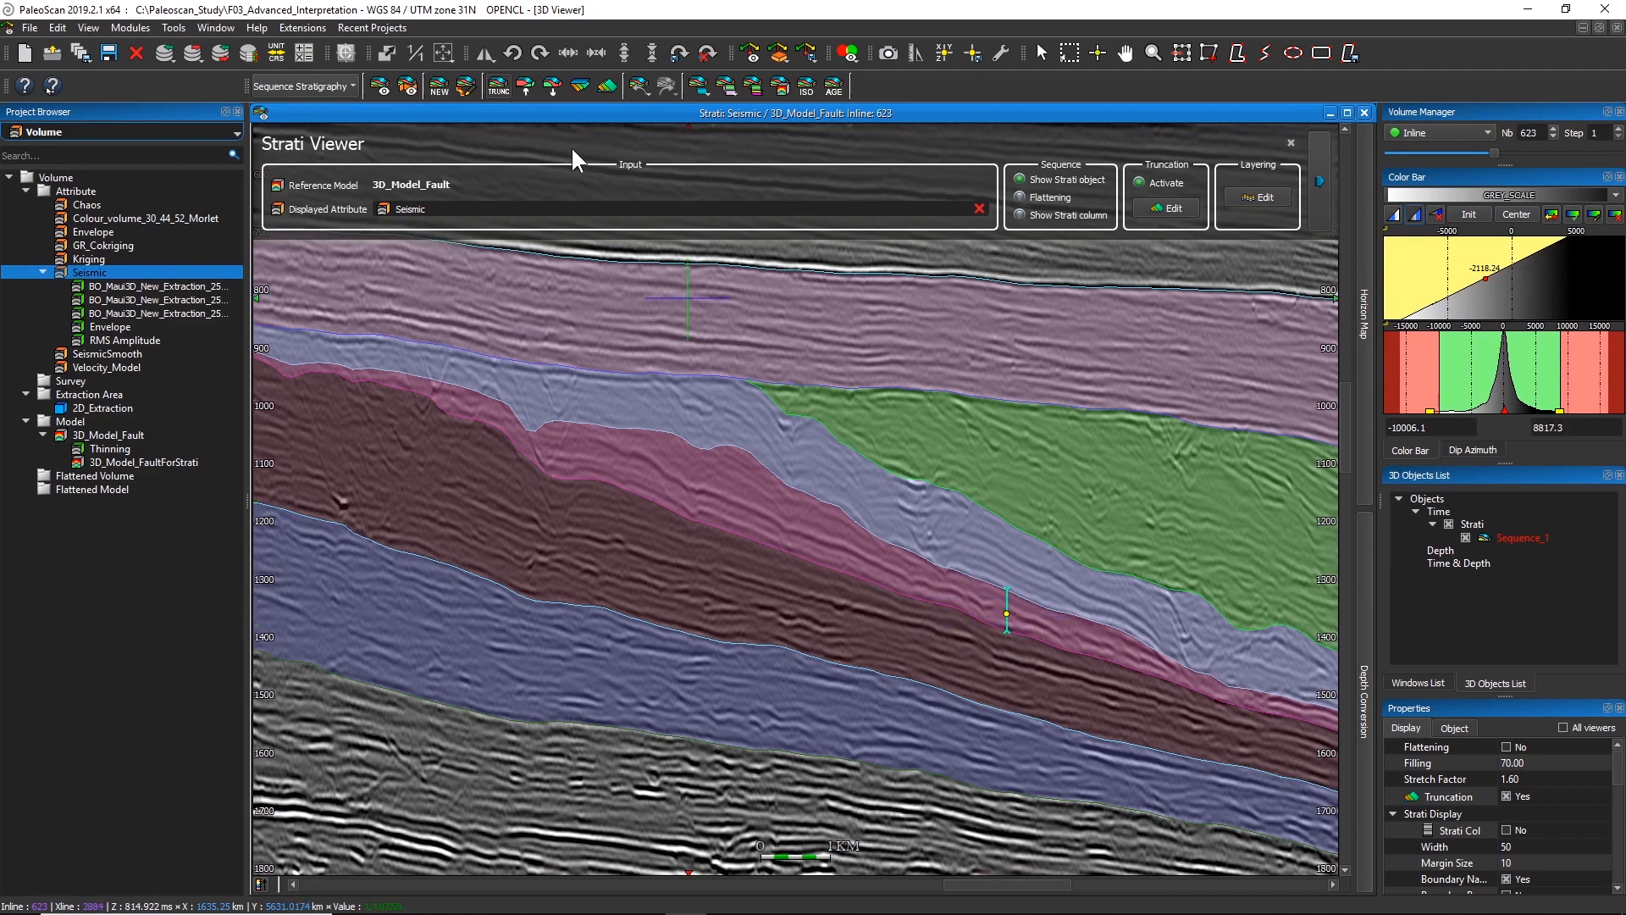
click(551, 85)
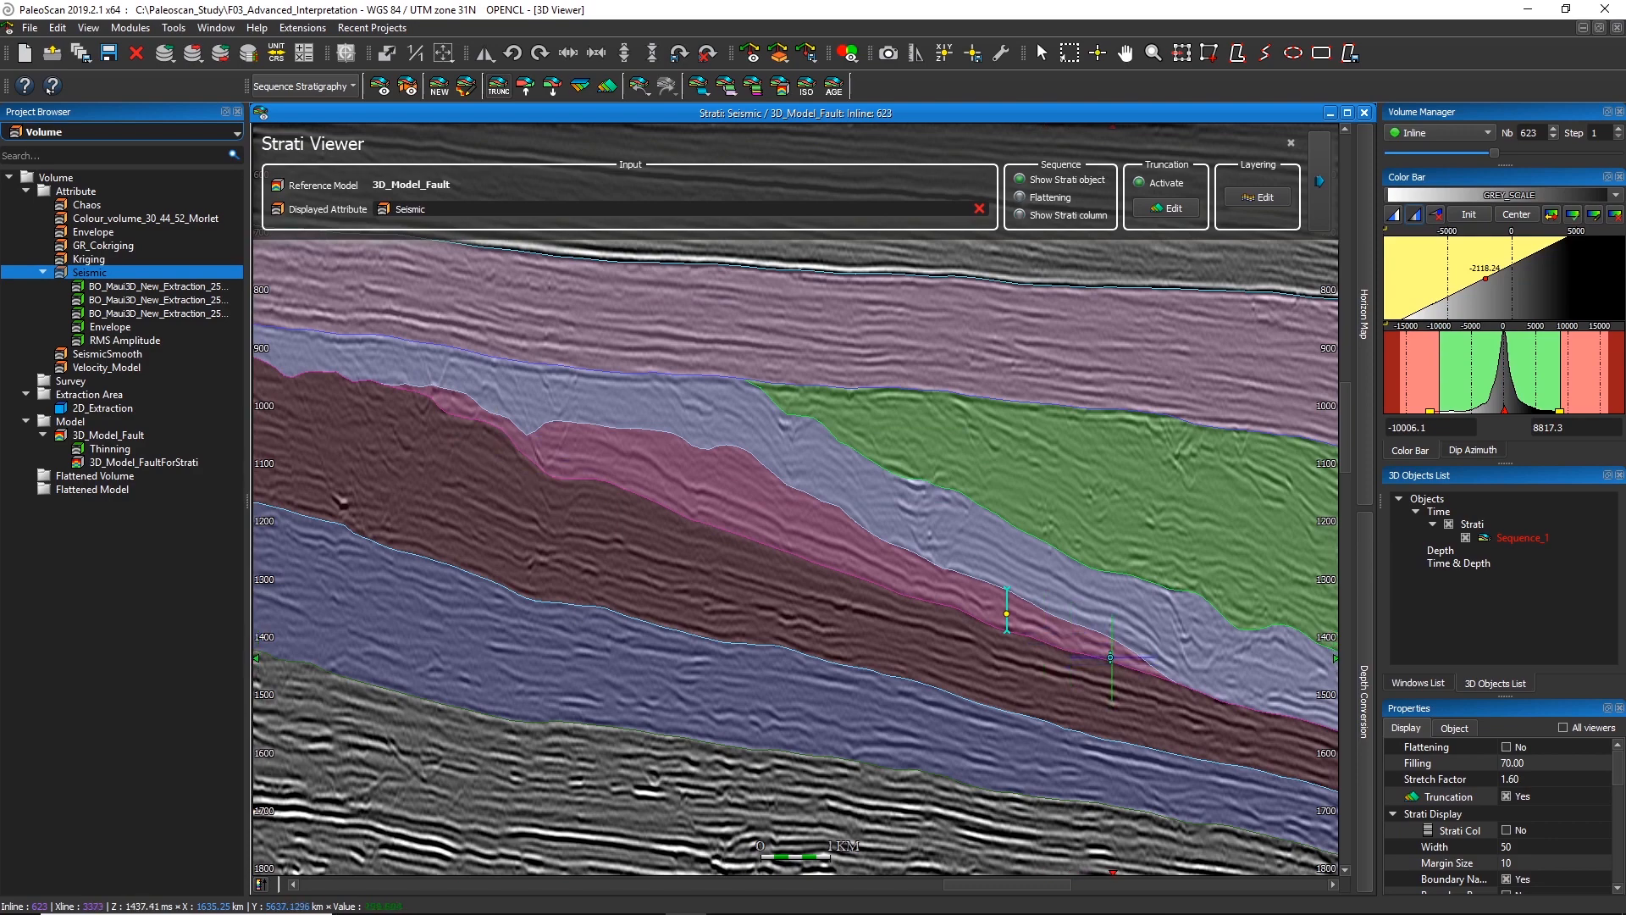
Step: Inspect the new bottom truncation on inline 654, in the truncation list and on its horizon map
key(ctrl)
key(ctrl)
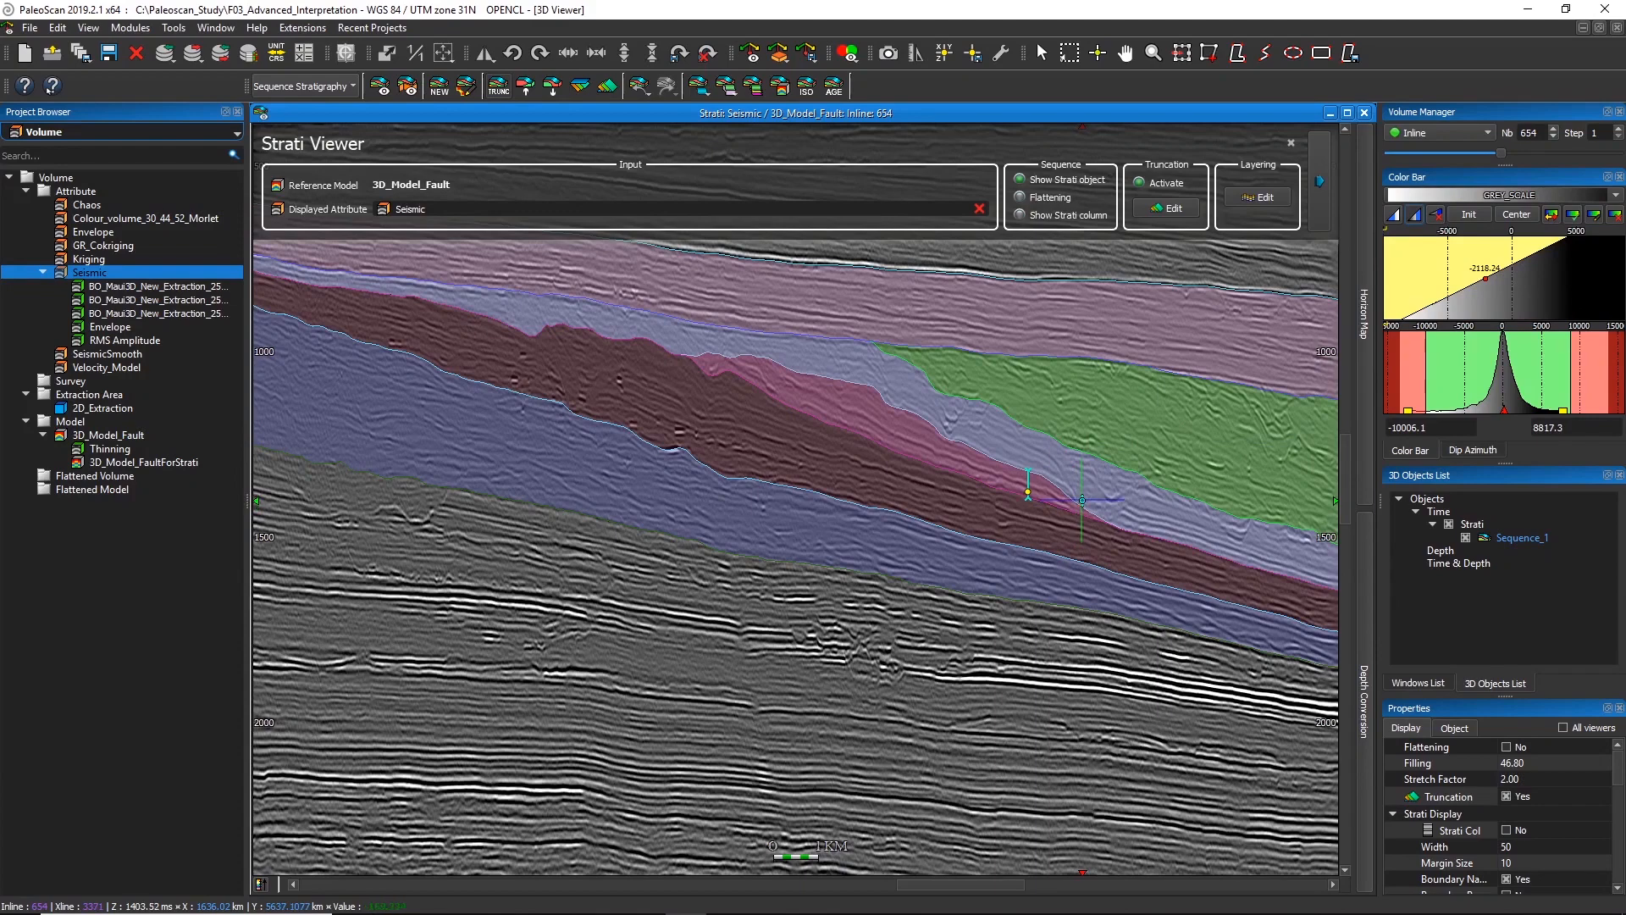
key(ctrl)
click(1169, 208)
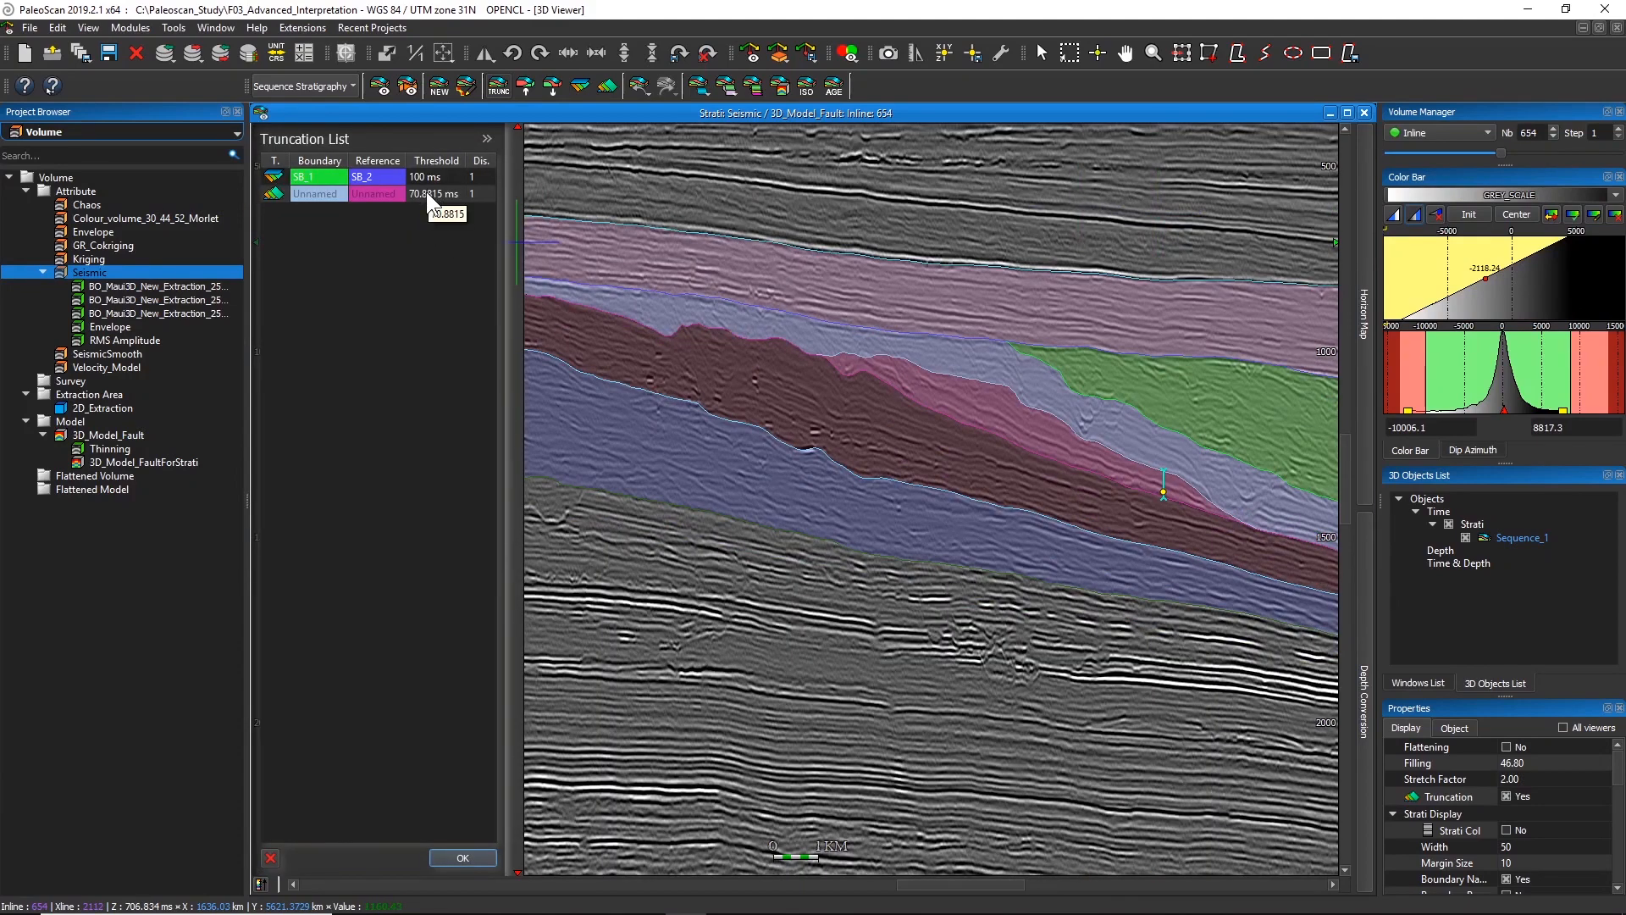
key(ctrl)
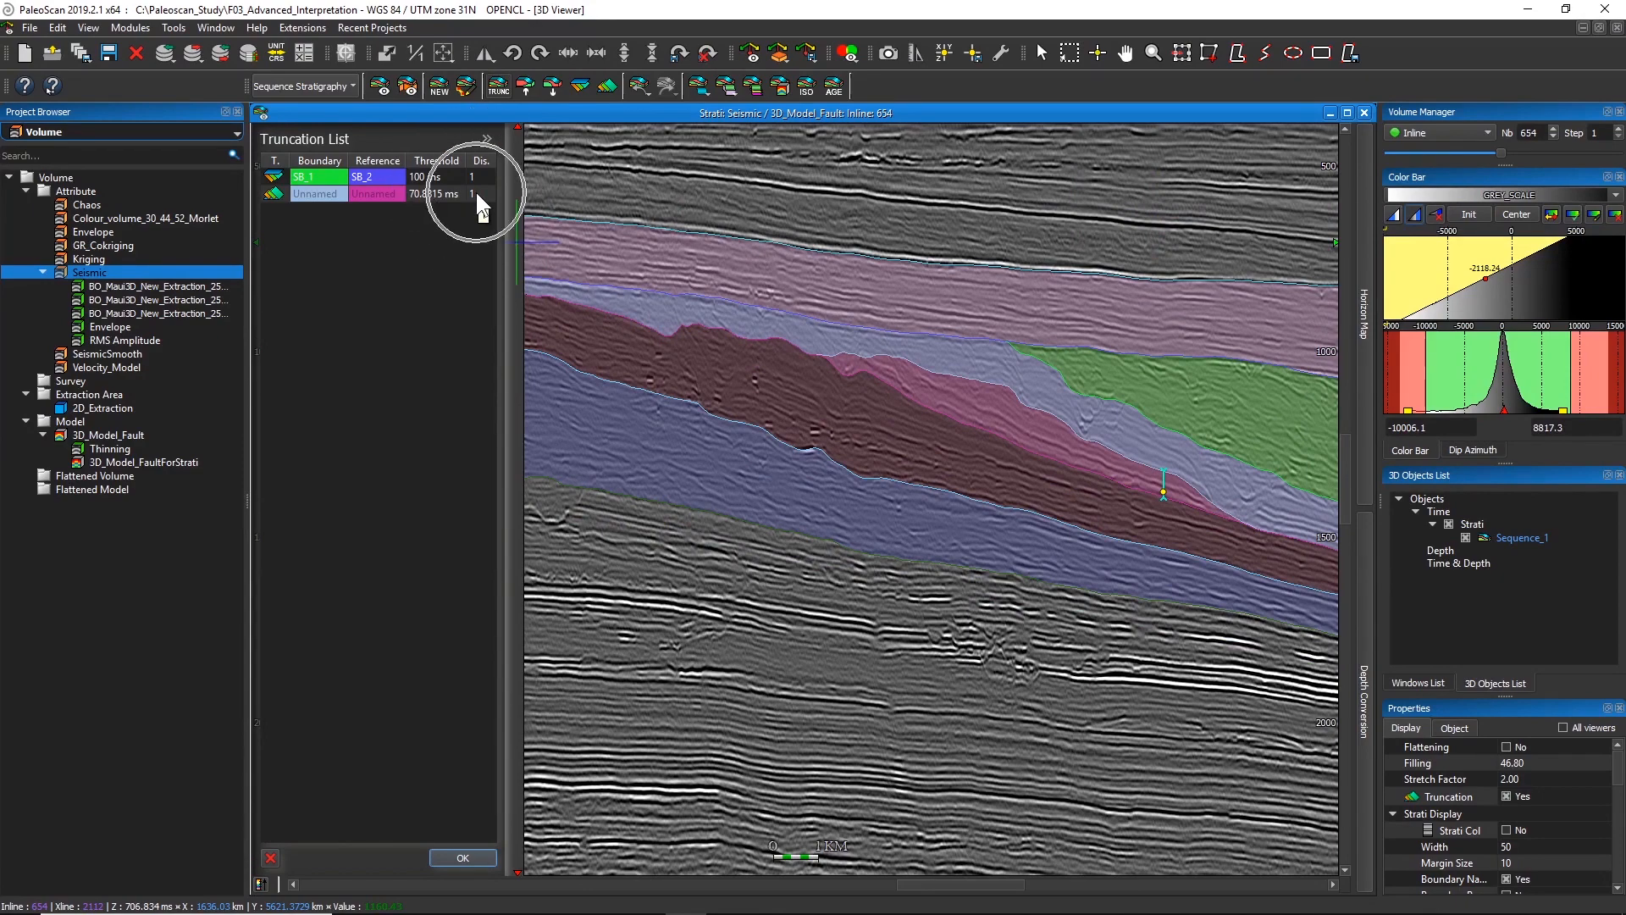
click(1365, 326)
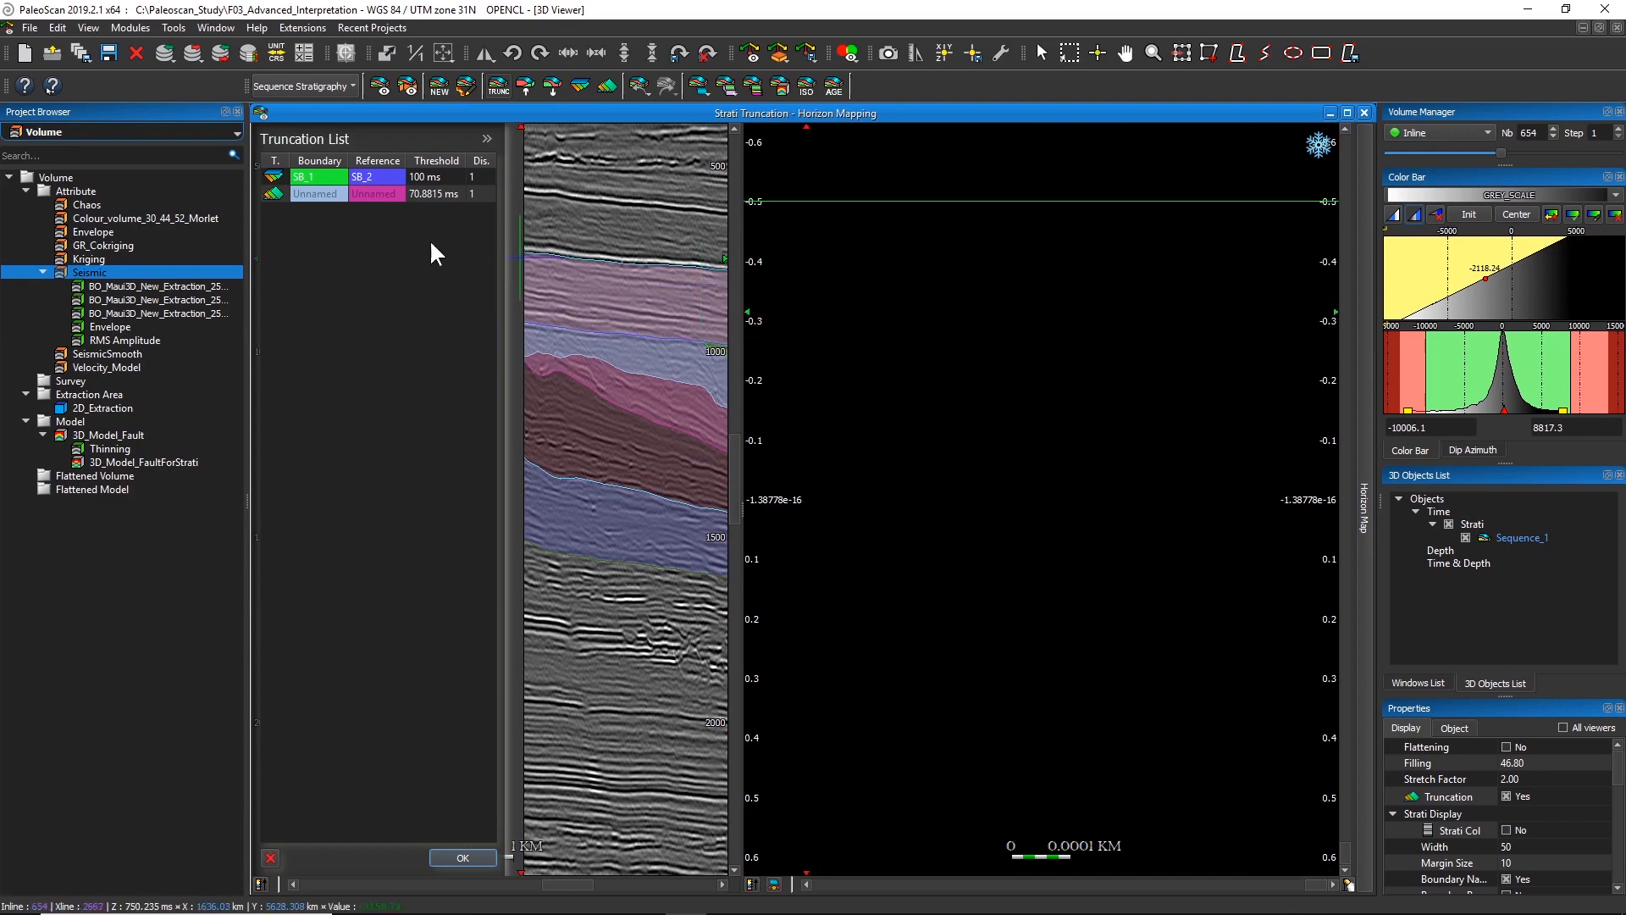
click(330, 196)
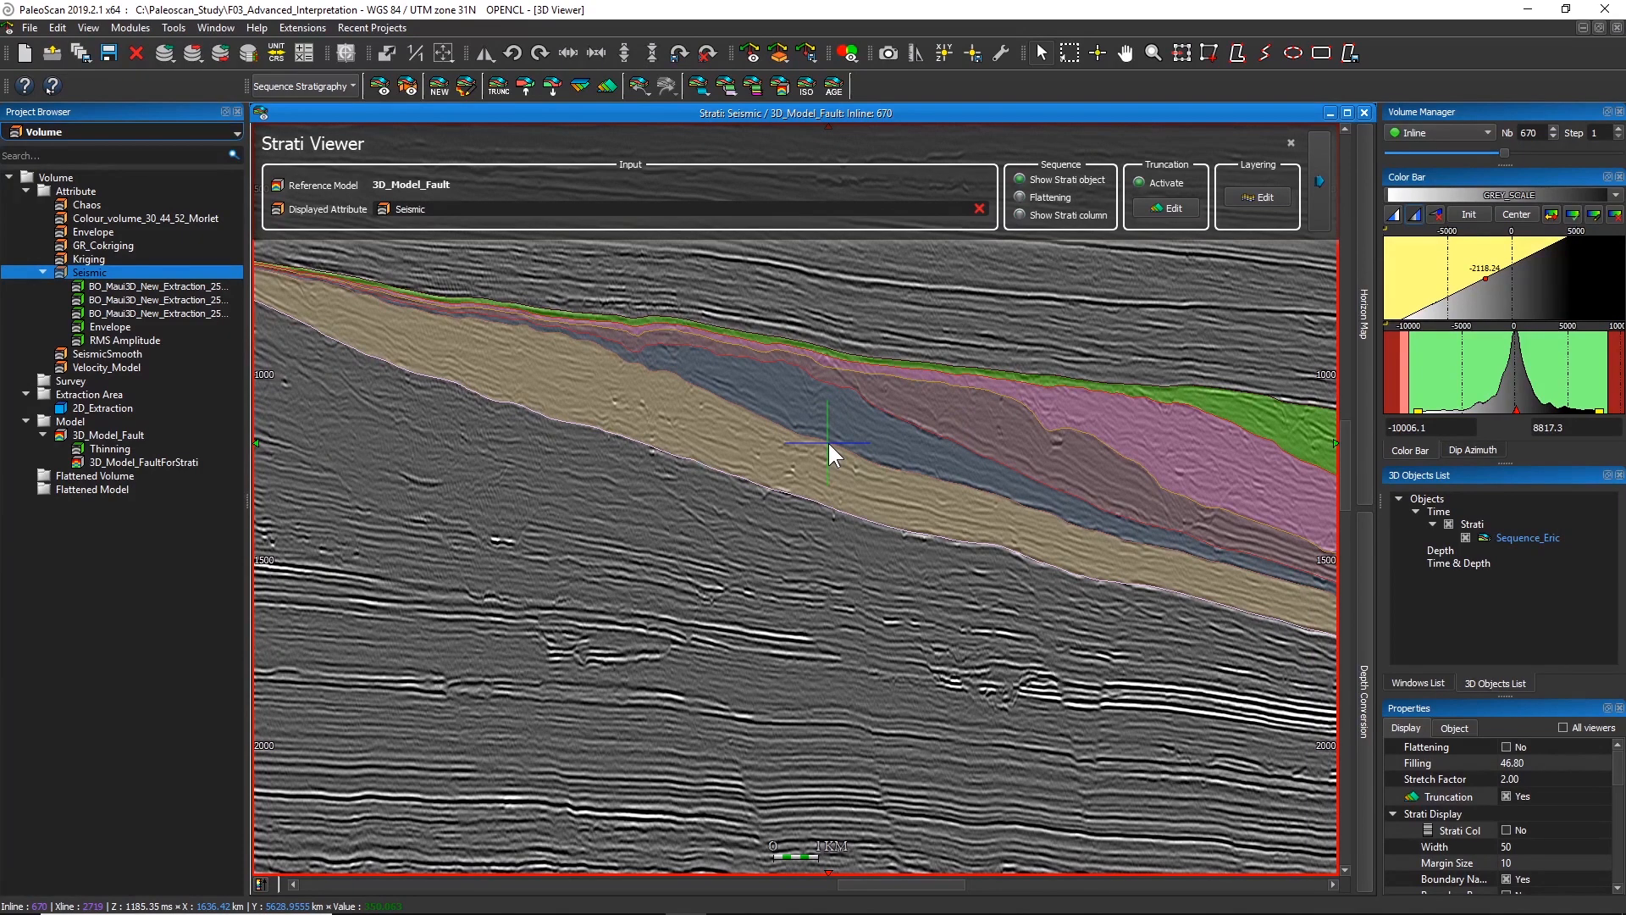
Step: Select boundaries SB_1 to SB_4 together with the UC unconformity in the second sequence interpretation and show inline 570
click(1038, 52)
click(771, 418)
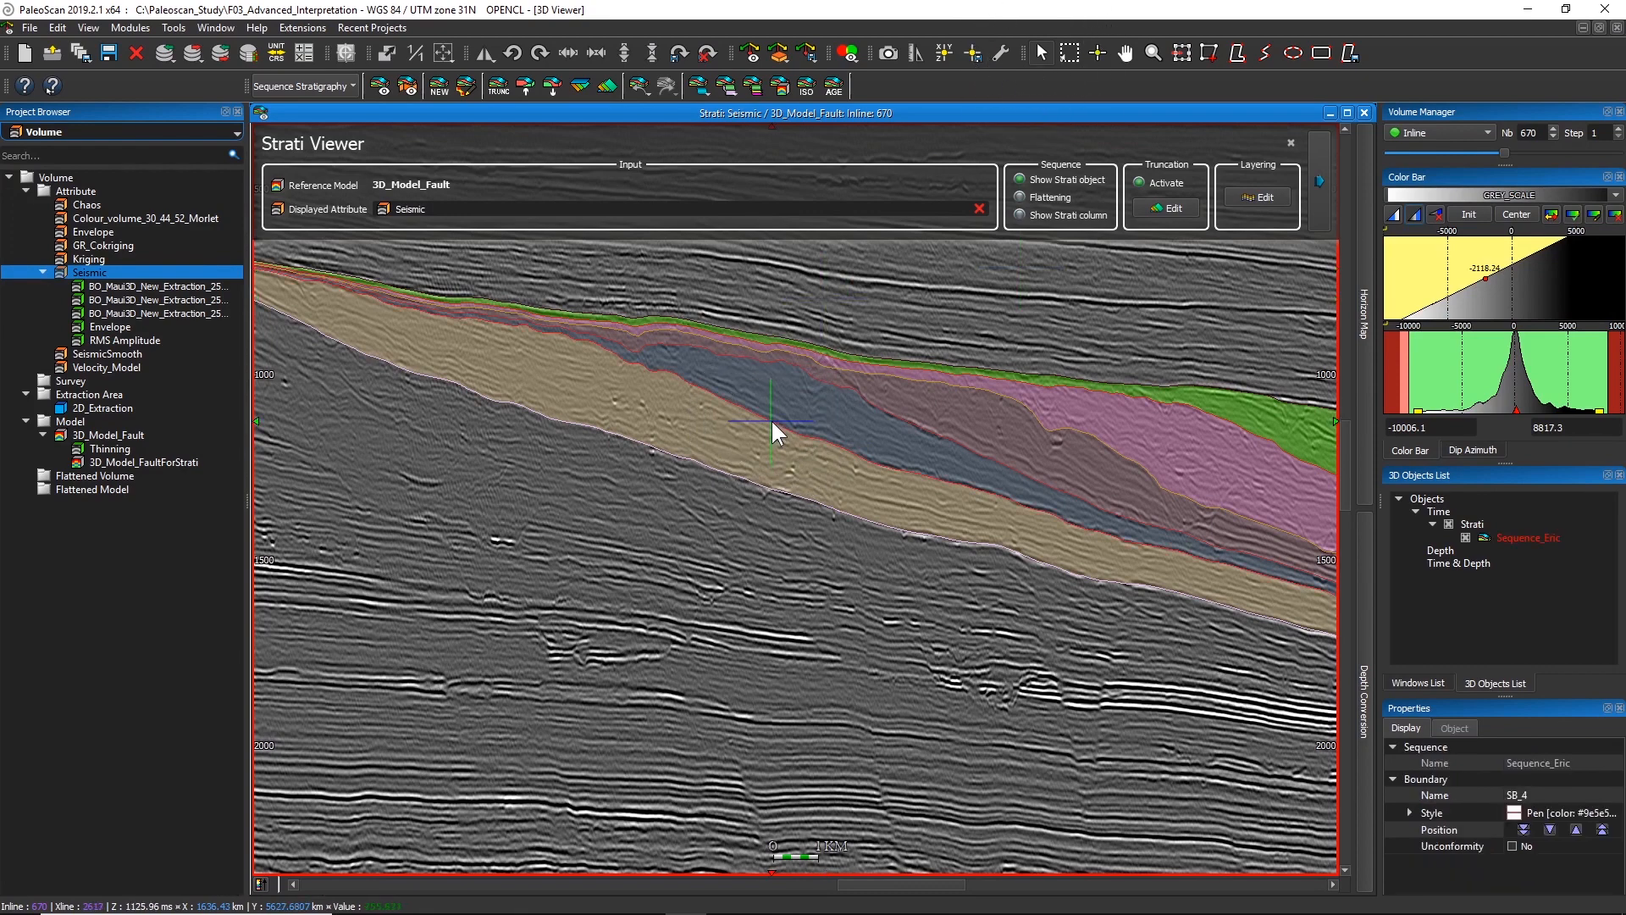
click(825, 379)
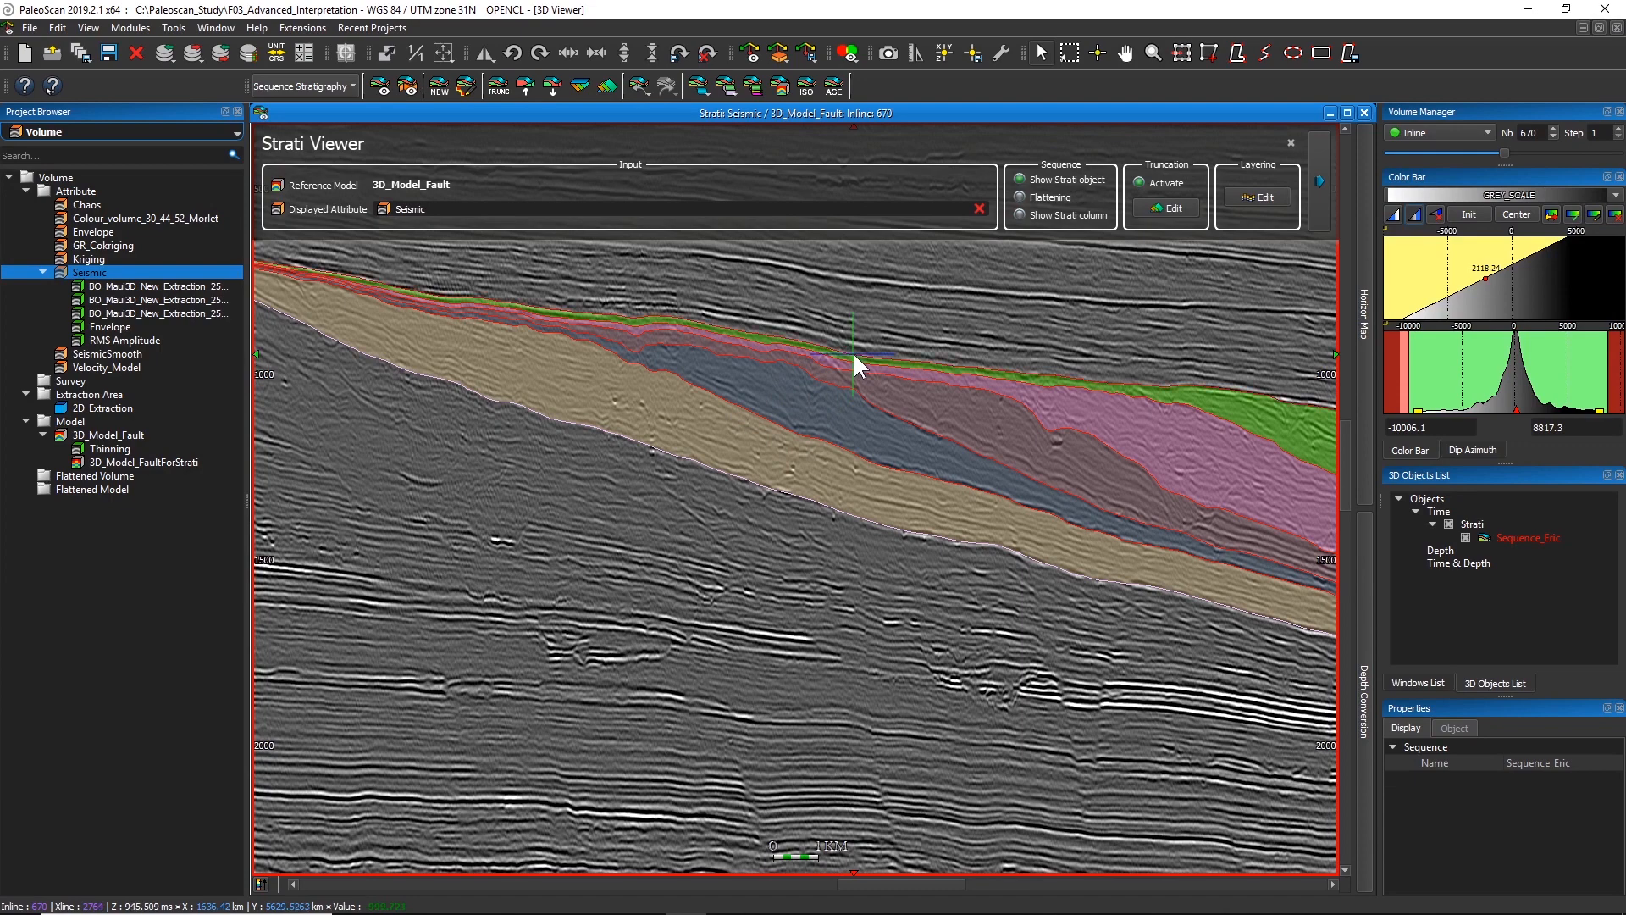
click(852, 352)
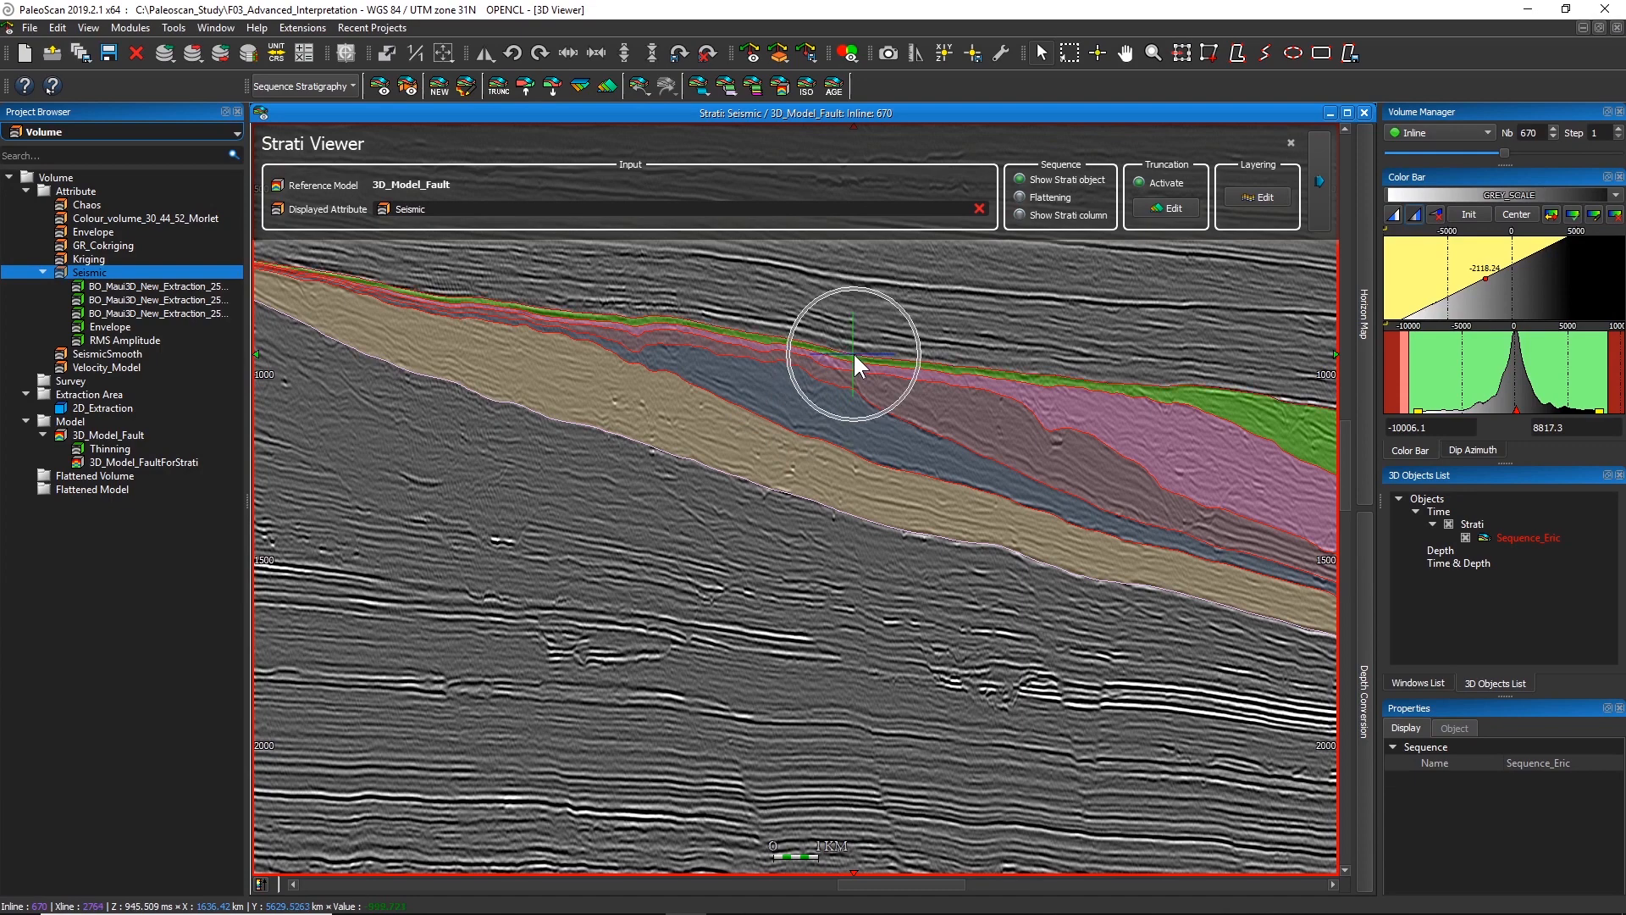
click(574, 83)
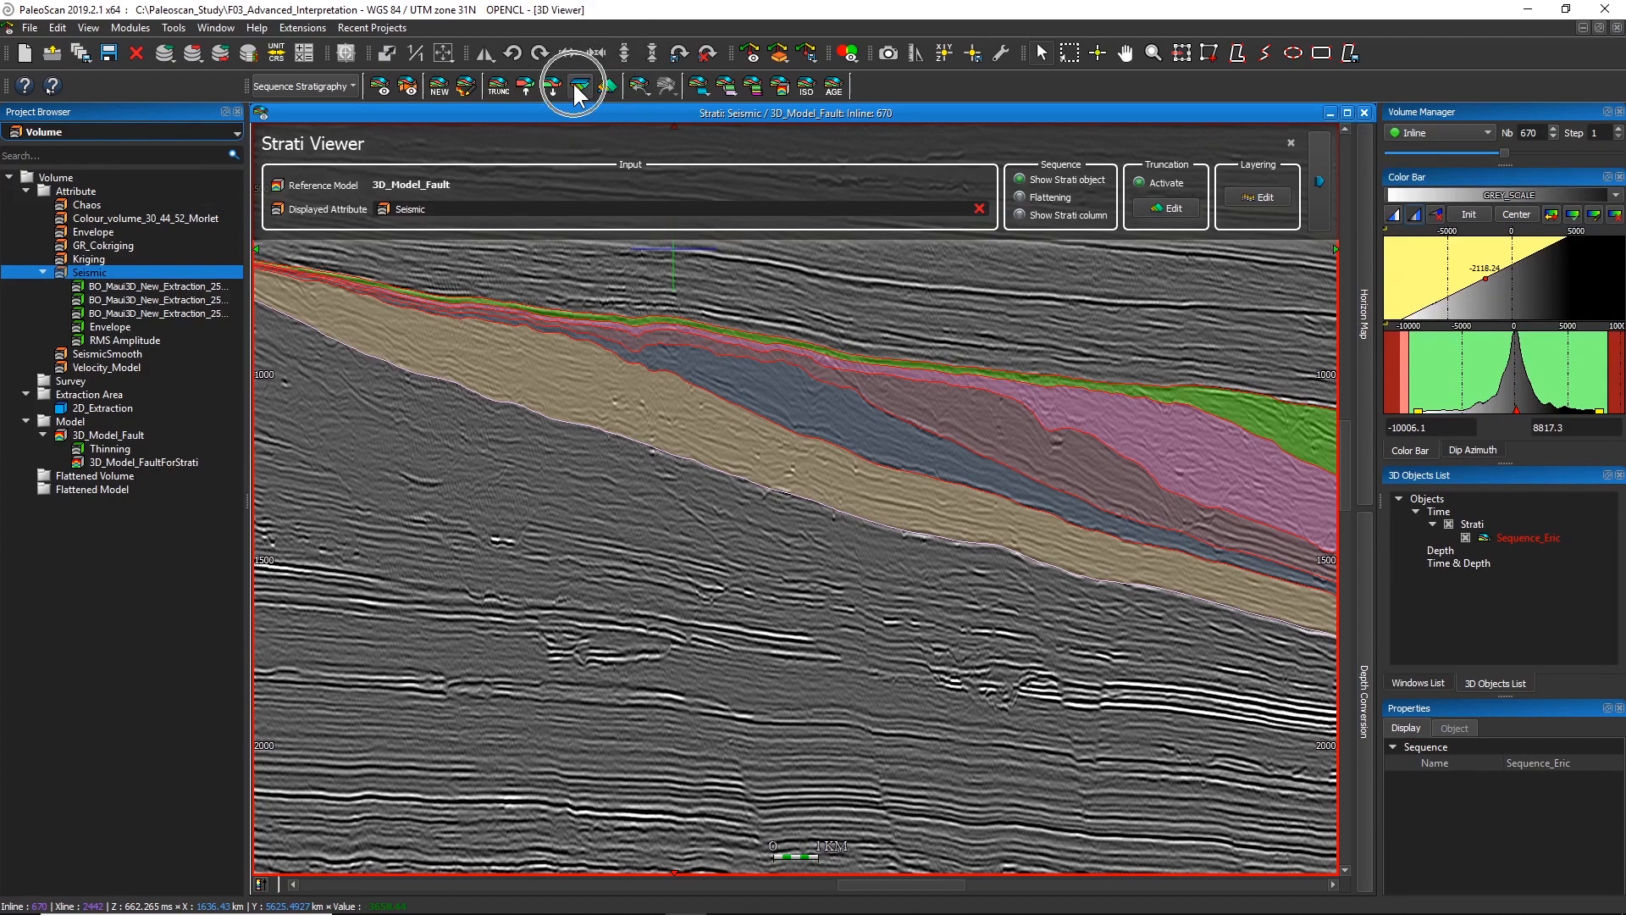
click(603, 89)
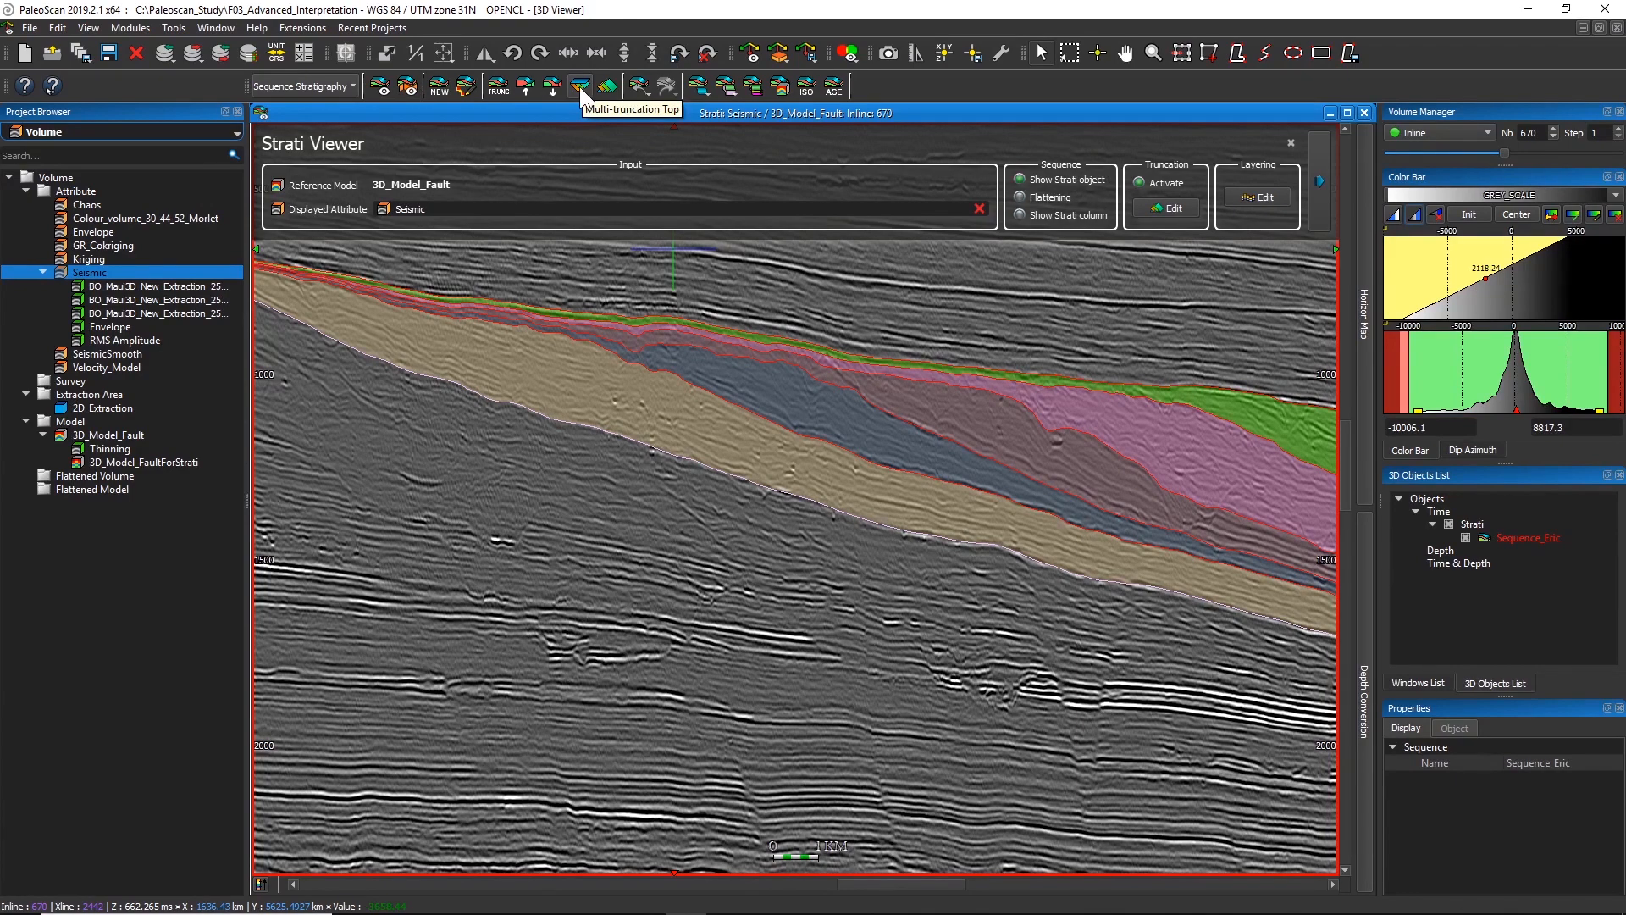
click(872, 350)
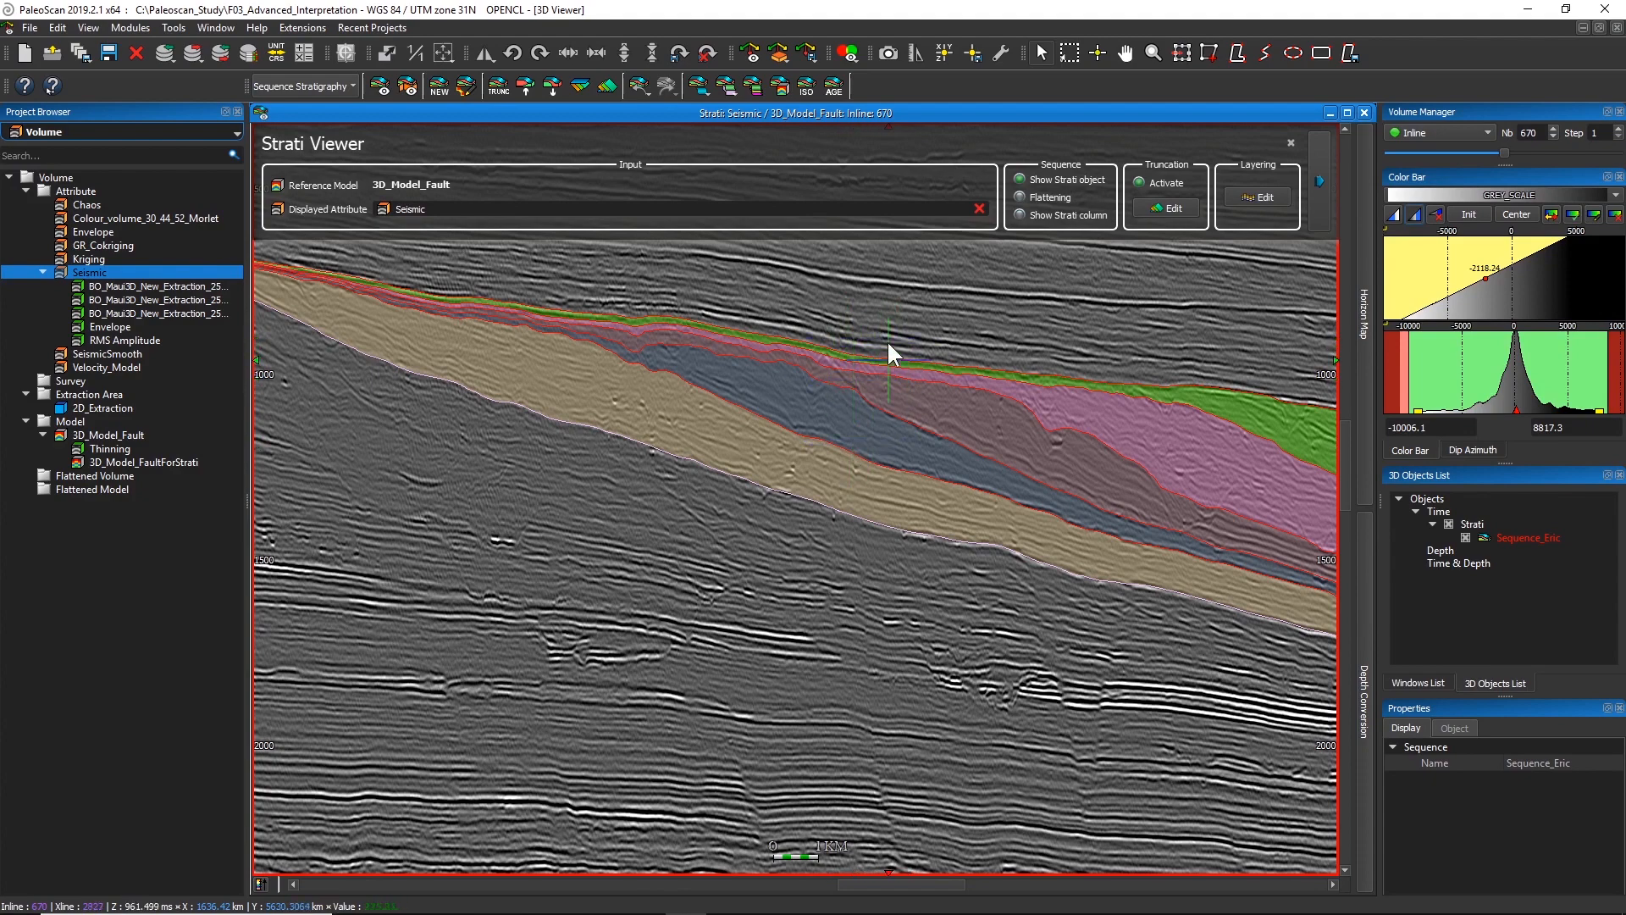
click(877, 457)
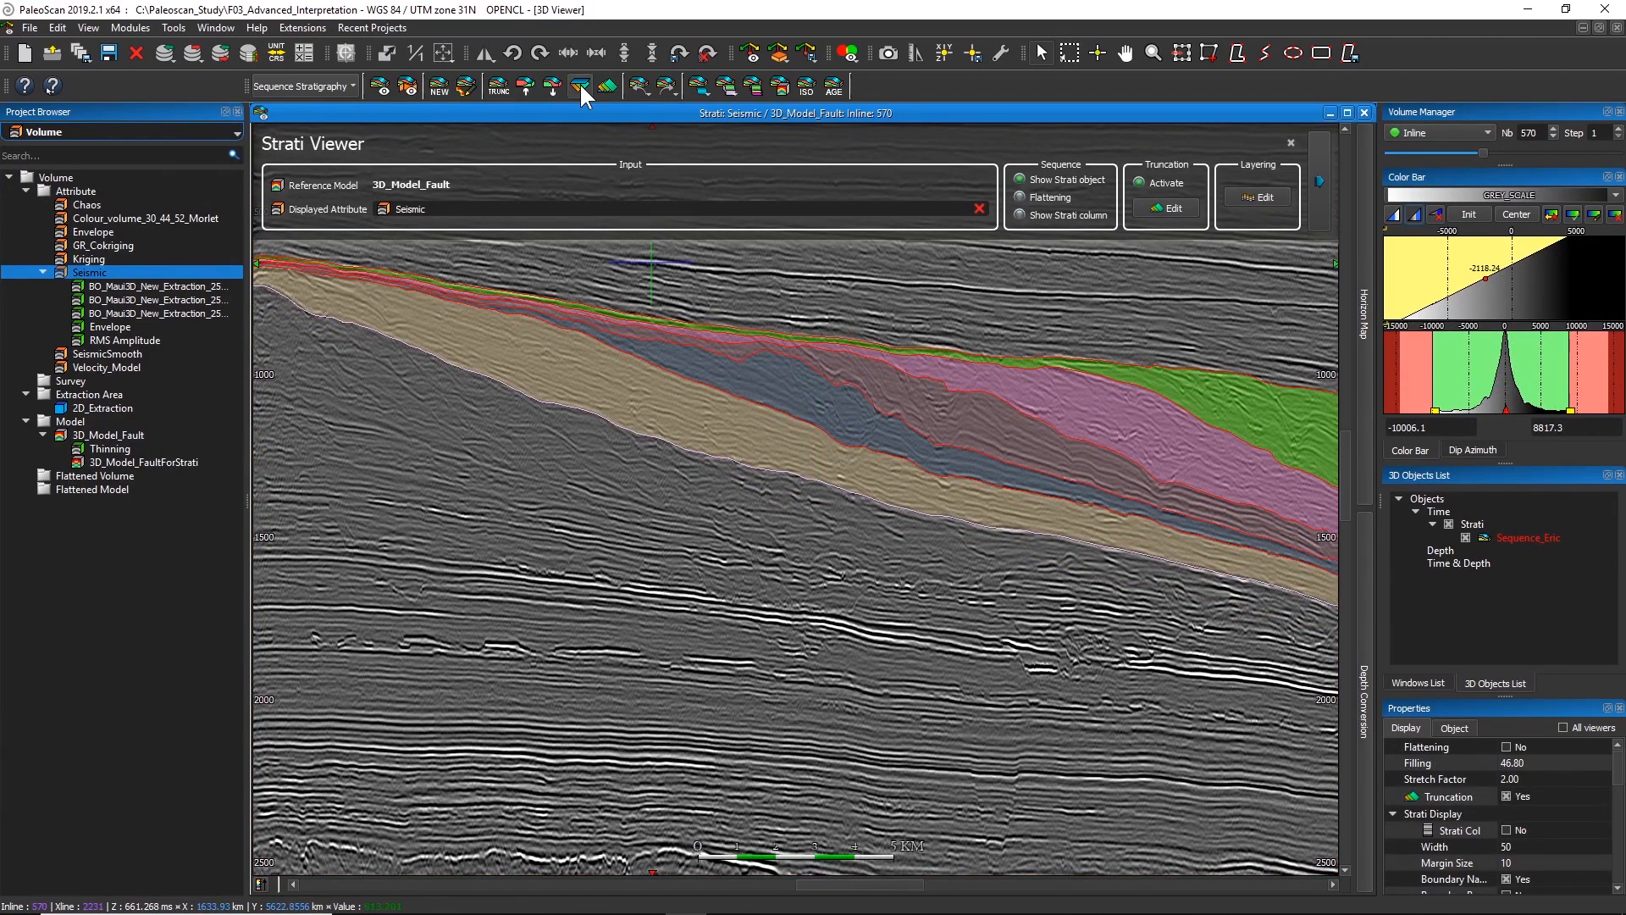
Step: Apply a top multi-truncation against UC with thresholds of 60, 90, 120 and 160 ms for SB_1, SB_2, SB_3 and SB_4
click(579, 83)
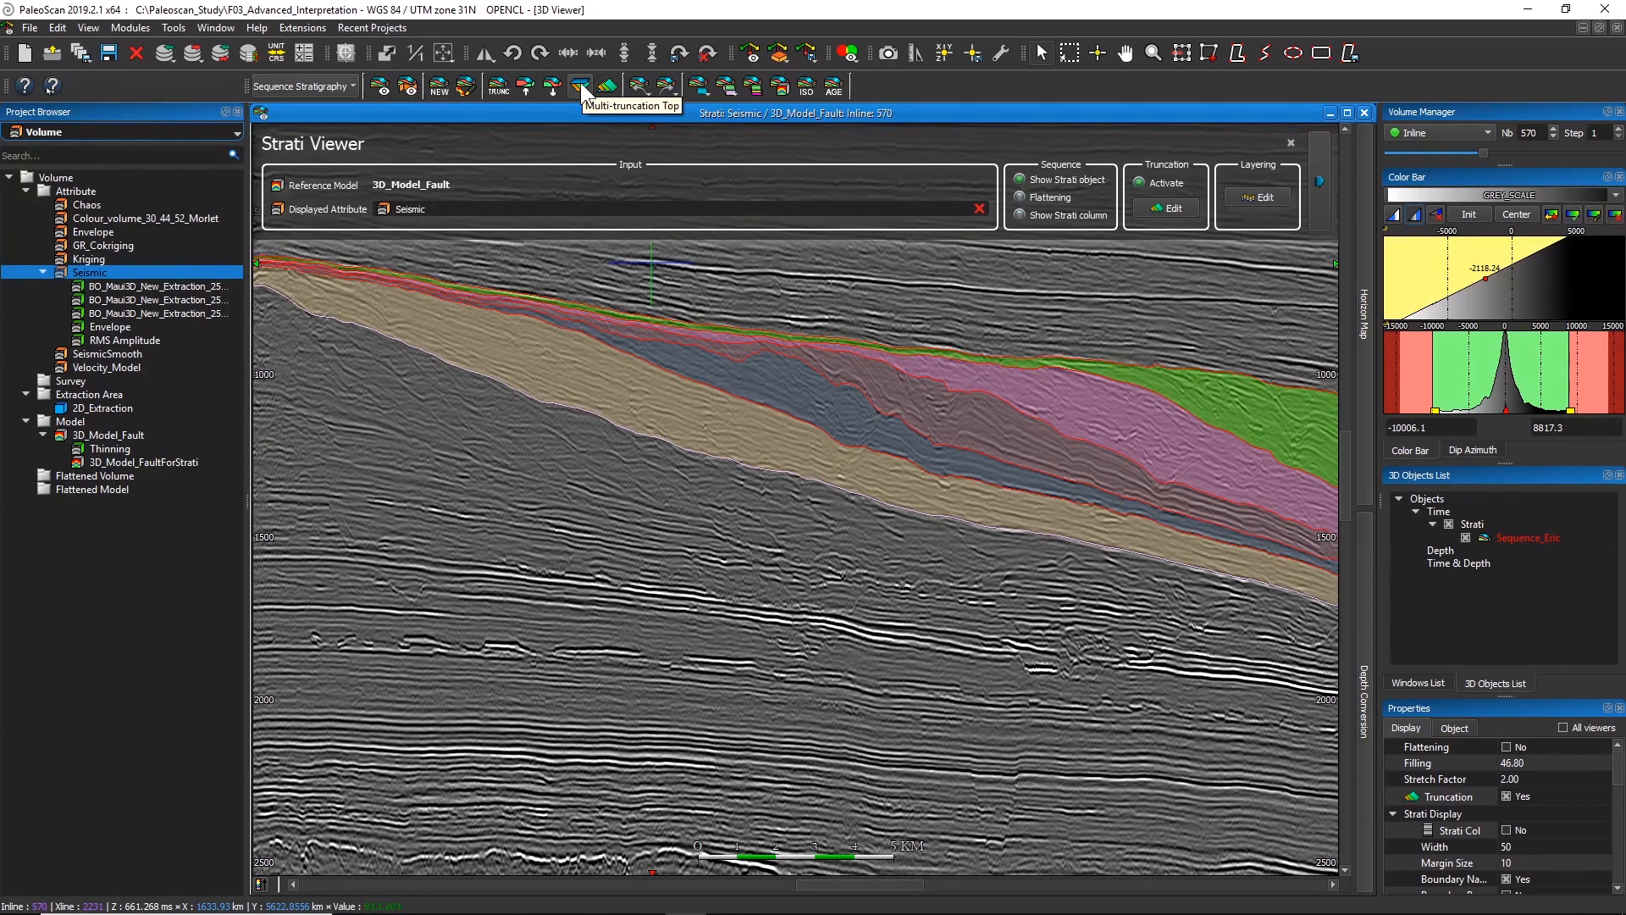
click(581, 87)
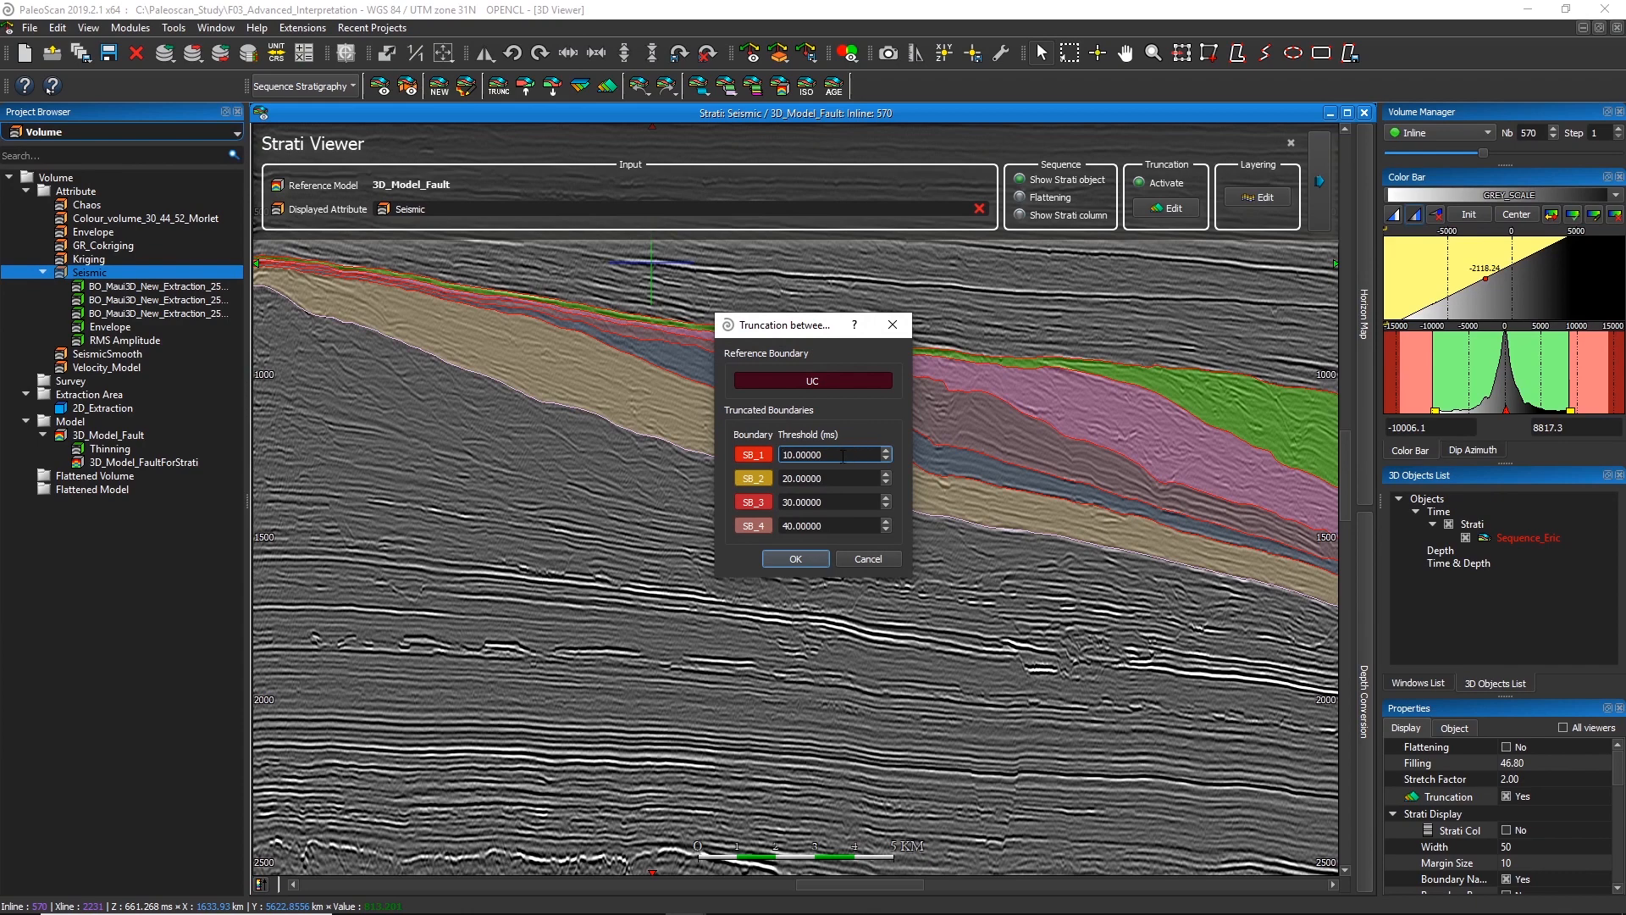
drag(839, 458, 783, 456)
text(60)
click(838, 480)
drag(837, 480, 776, 530)
text(1216)
click(795, 555)
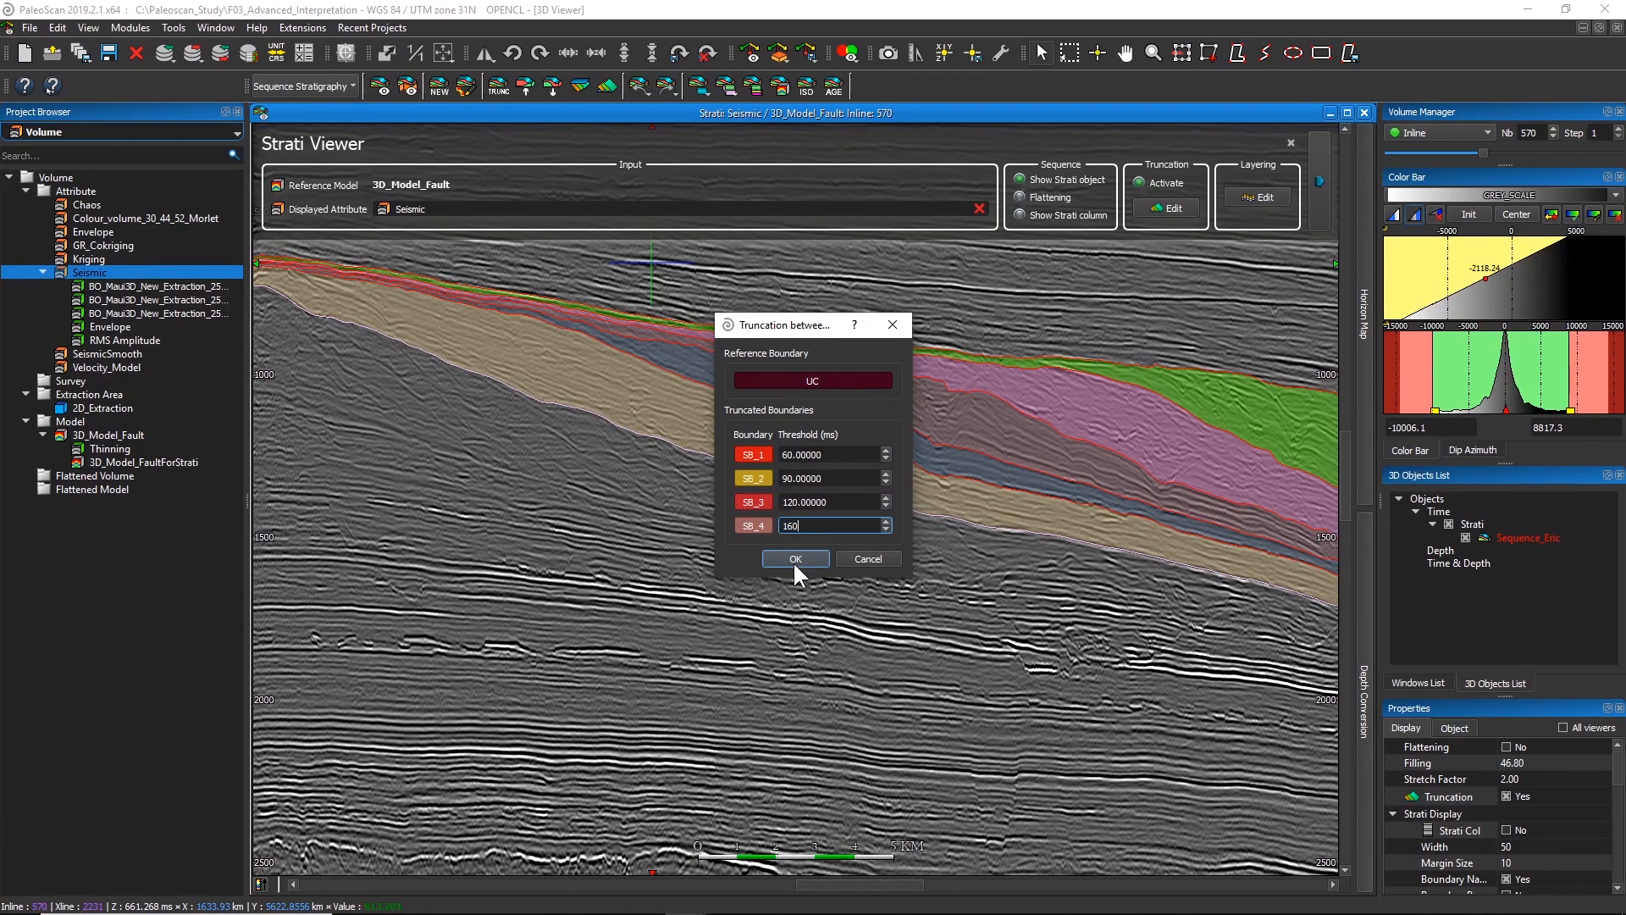
click(795, 559)
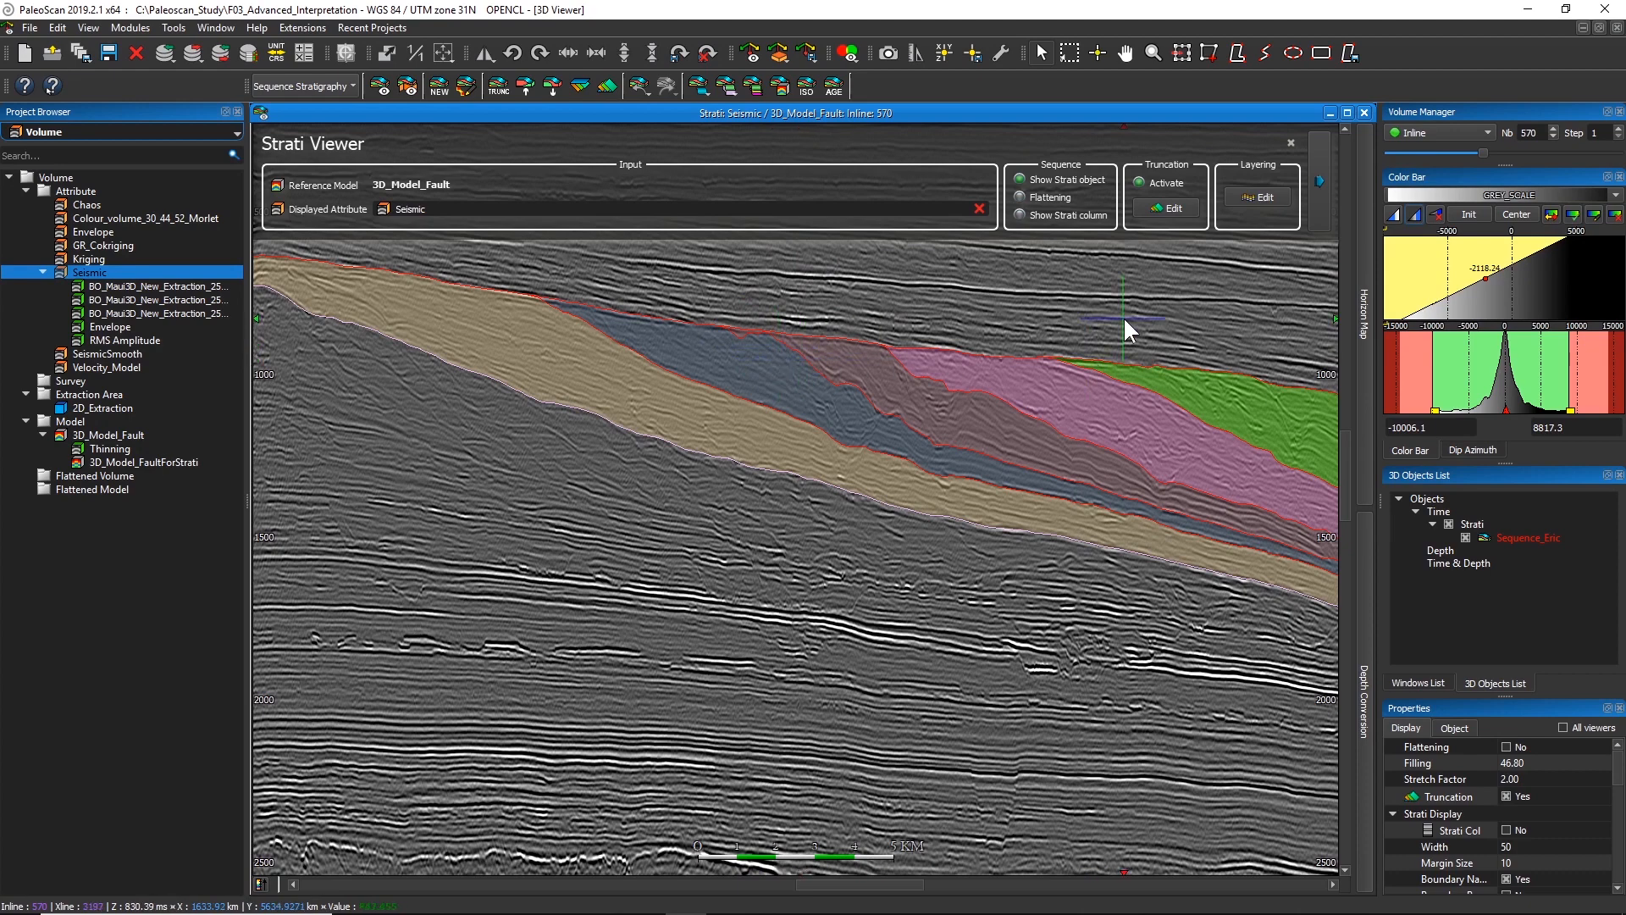
Step: Review the multi-truncation entries in the truncation list and show the SB_1 truncation on the horizon map
click(1159, 210)
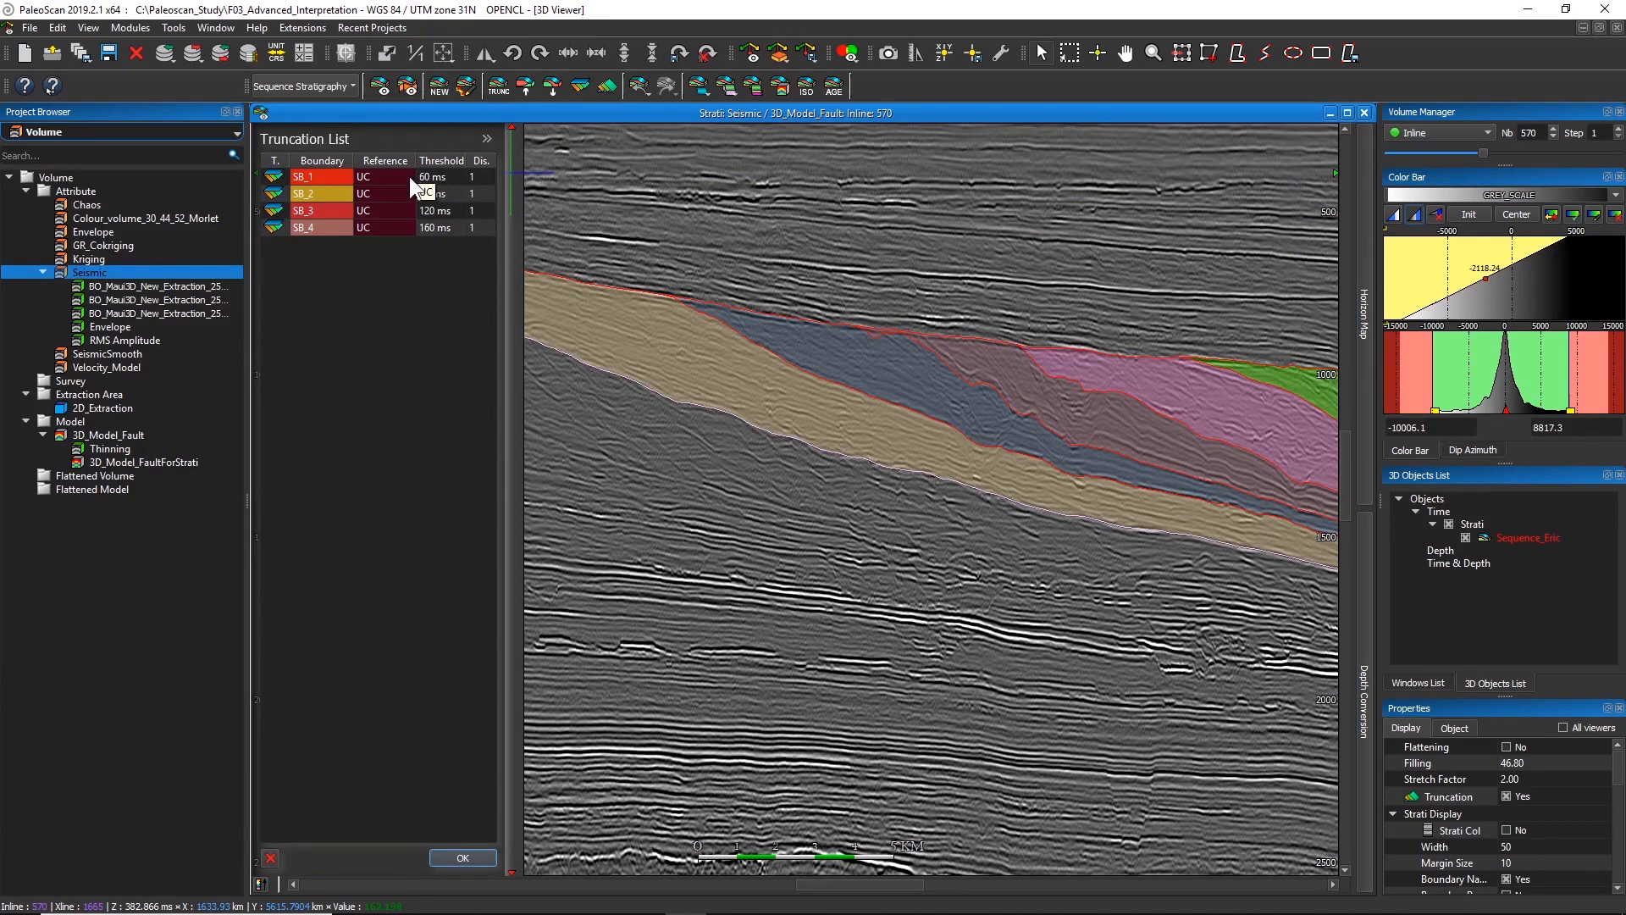
click(1361, 309)
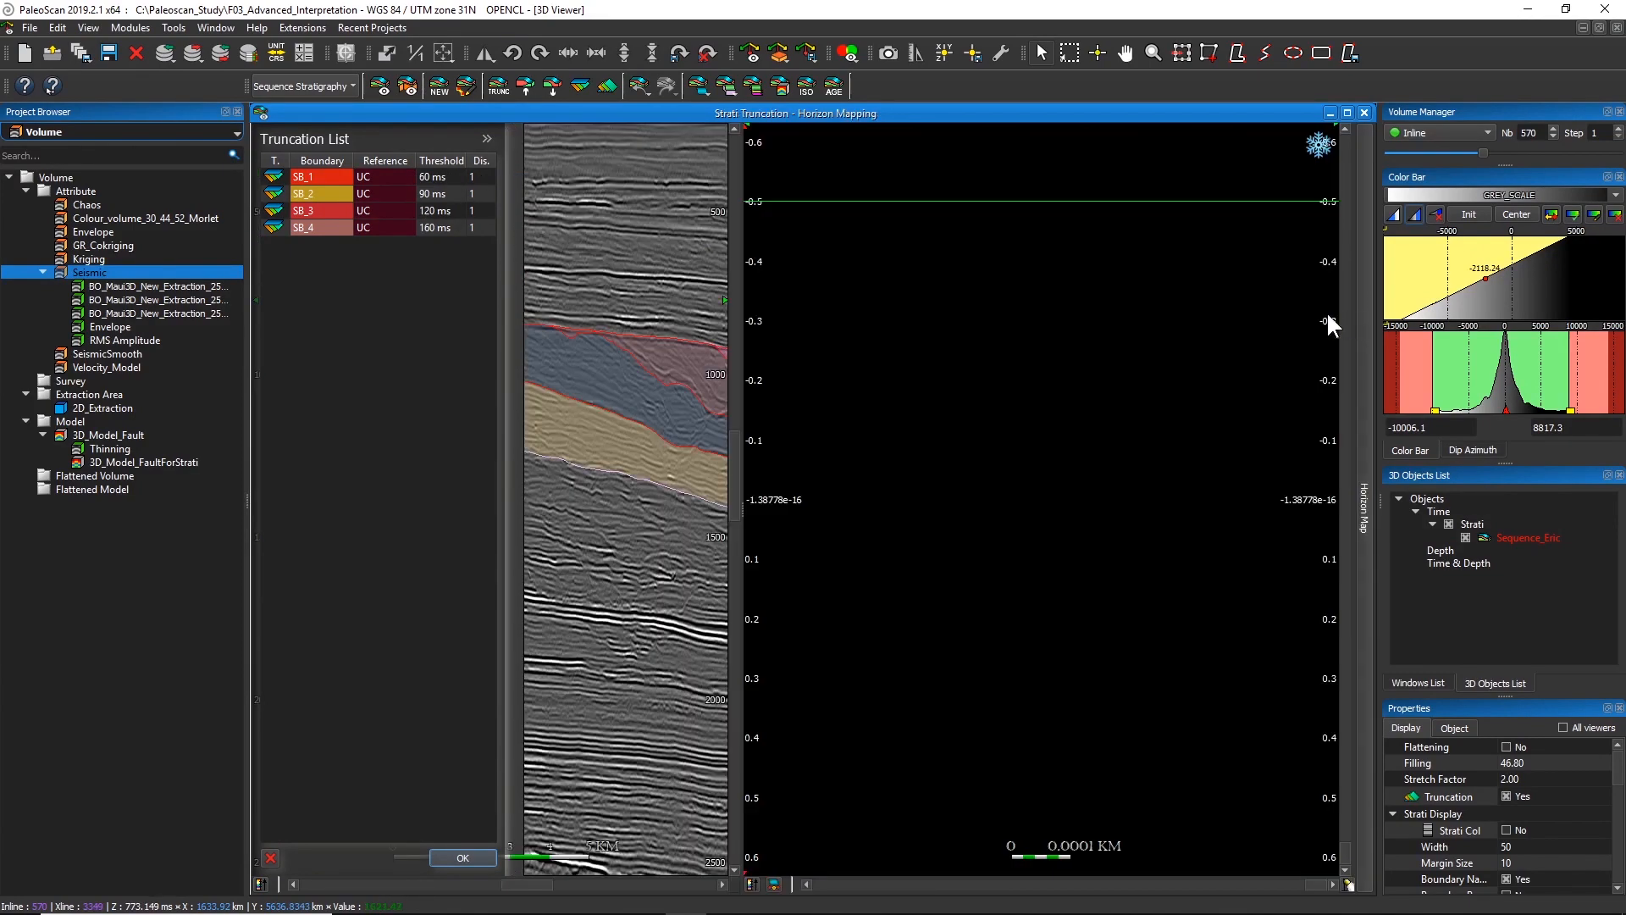
click(366, 175)
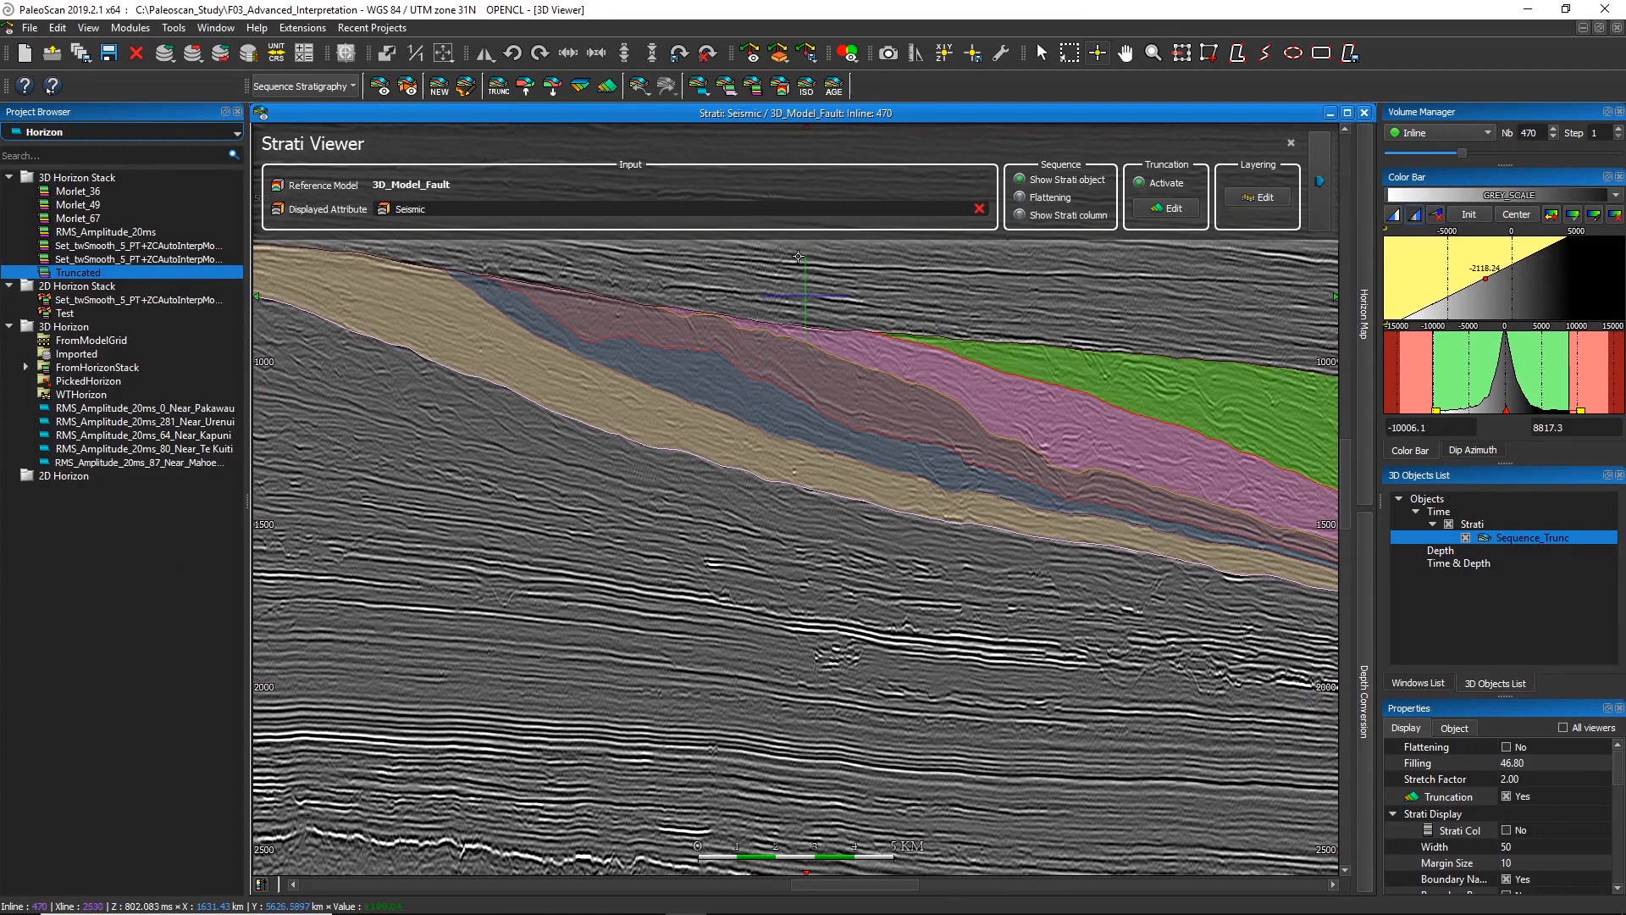
Step: Run a horizon stack duplication with the Envelope filter on the Seismic volume, using Env_Trunc as the output name
click(753, 88)
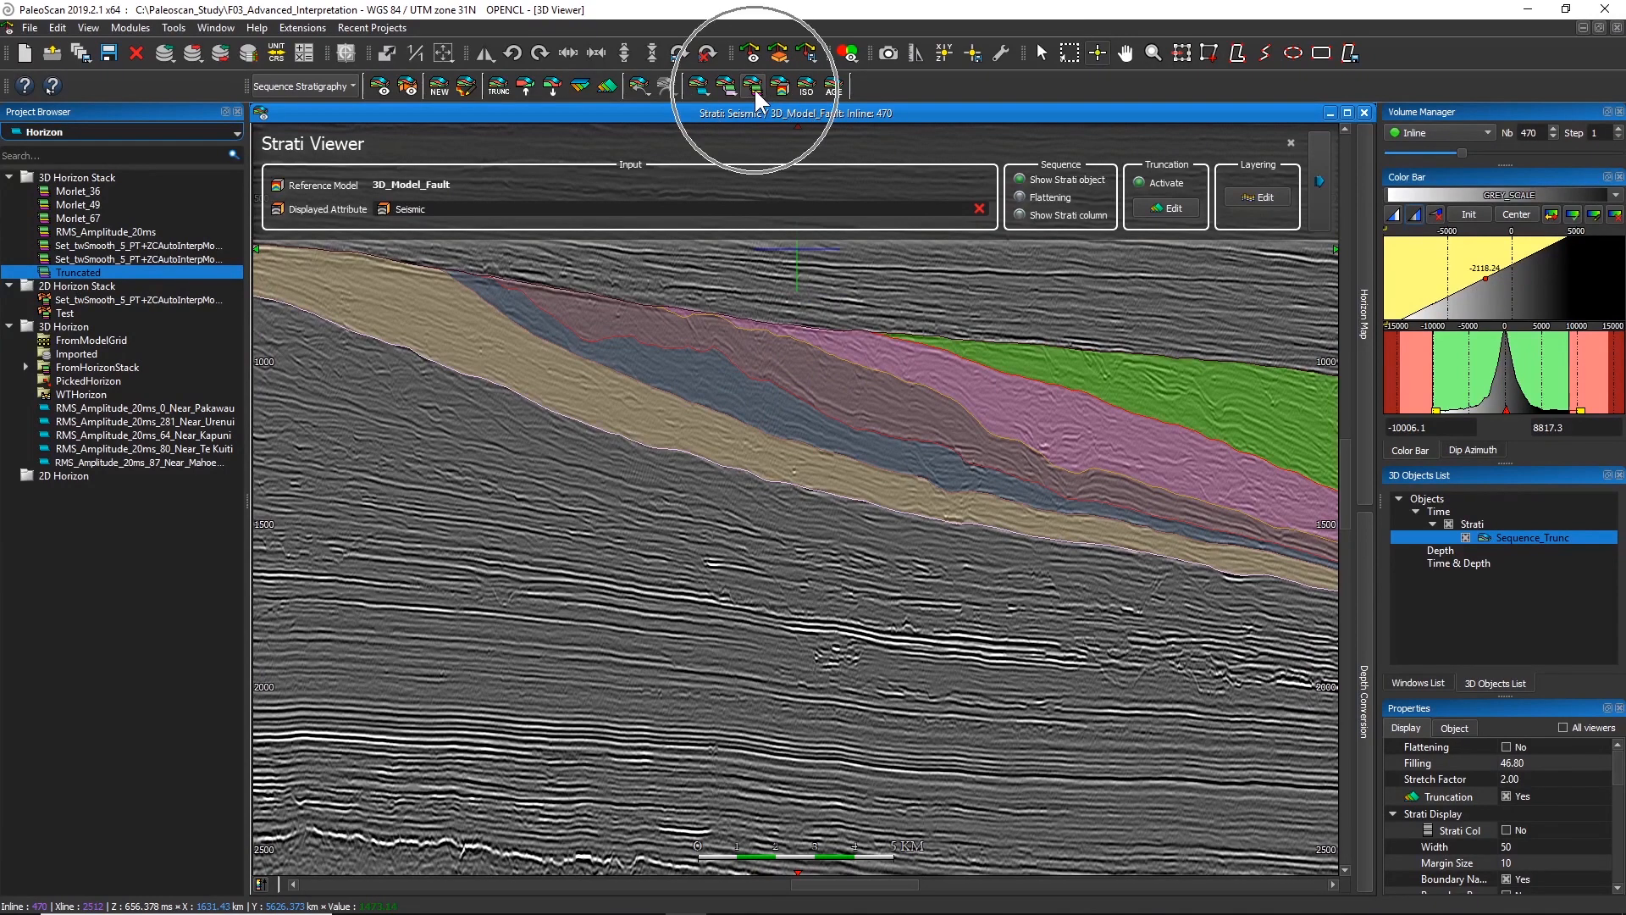
click(753, 88)
click(754, 88)
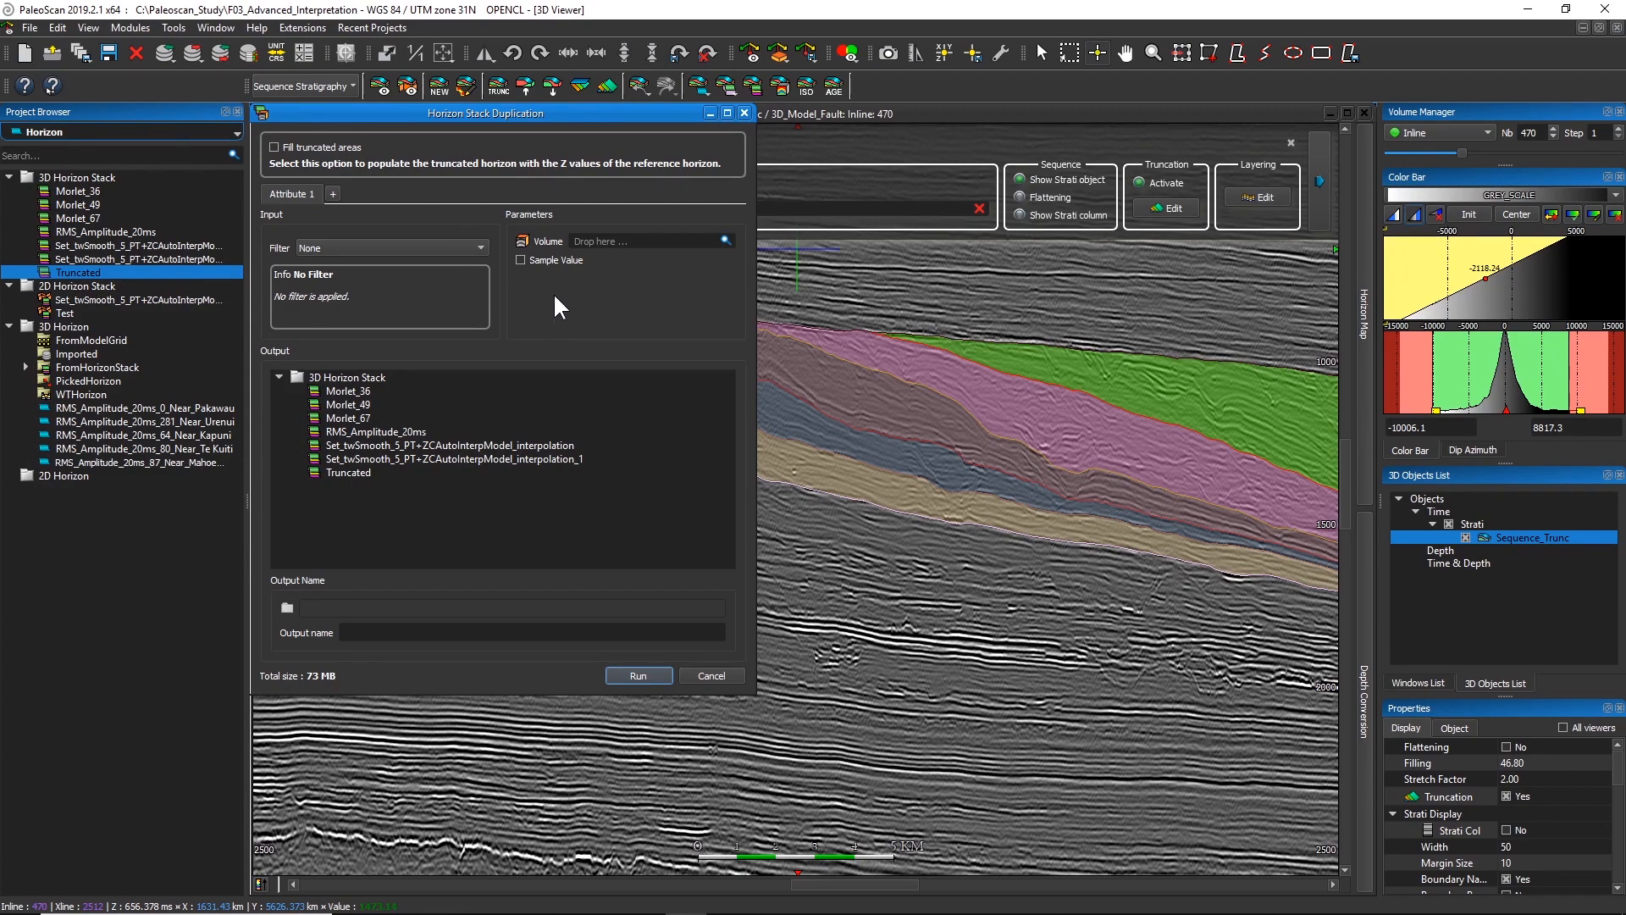
click(439, 246)
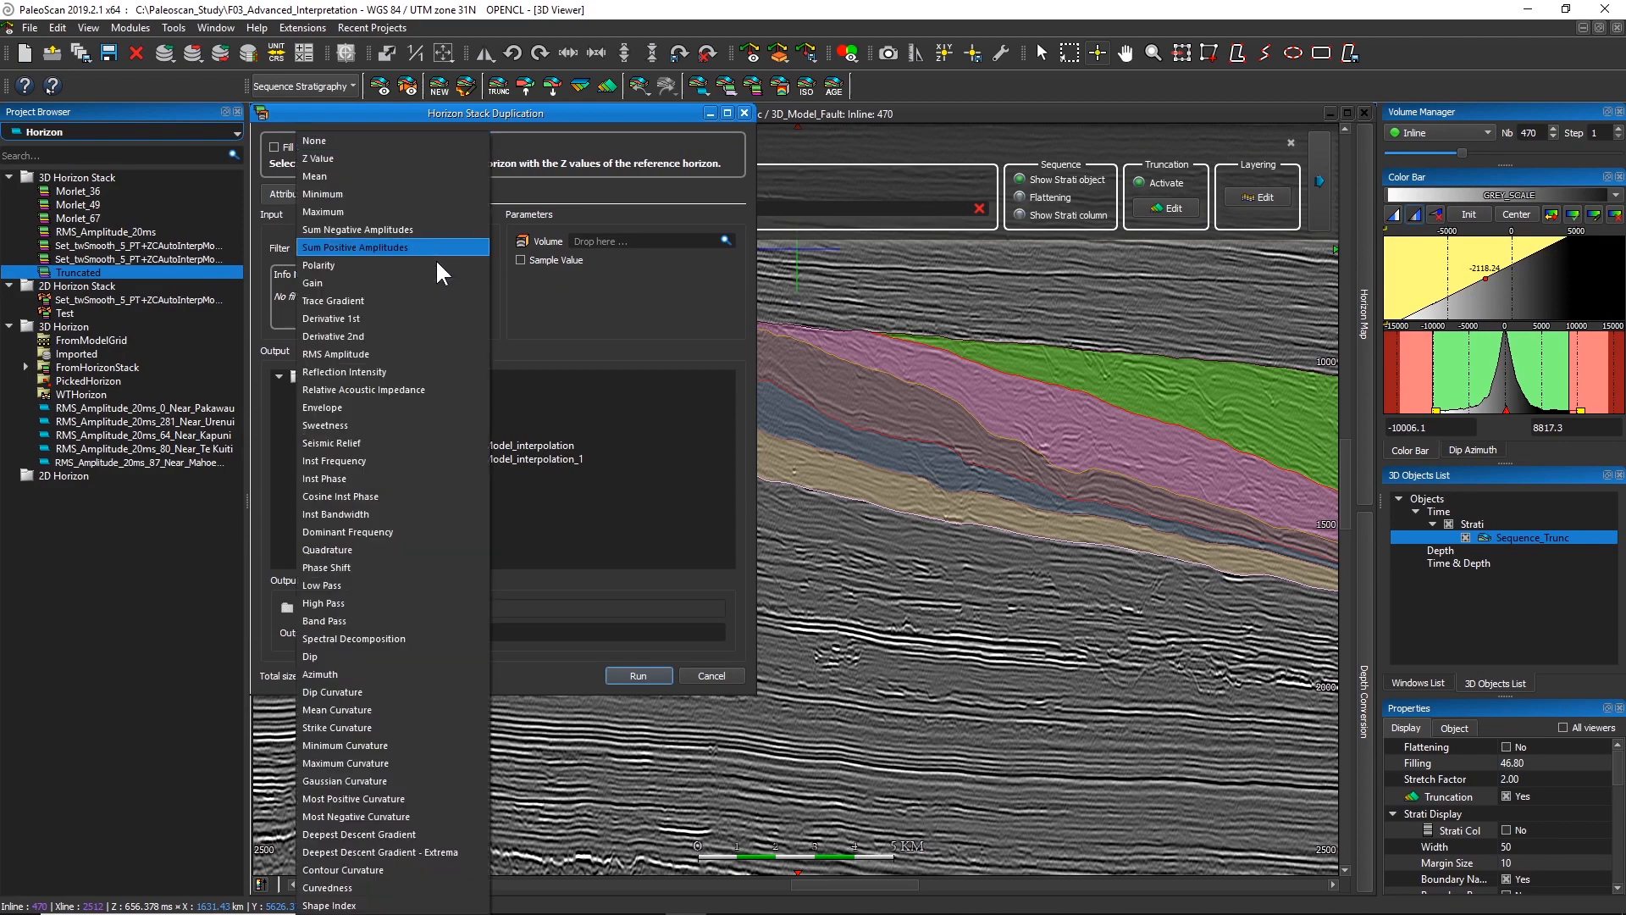
click(359, 406)
click(631, 241)
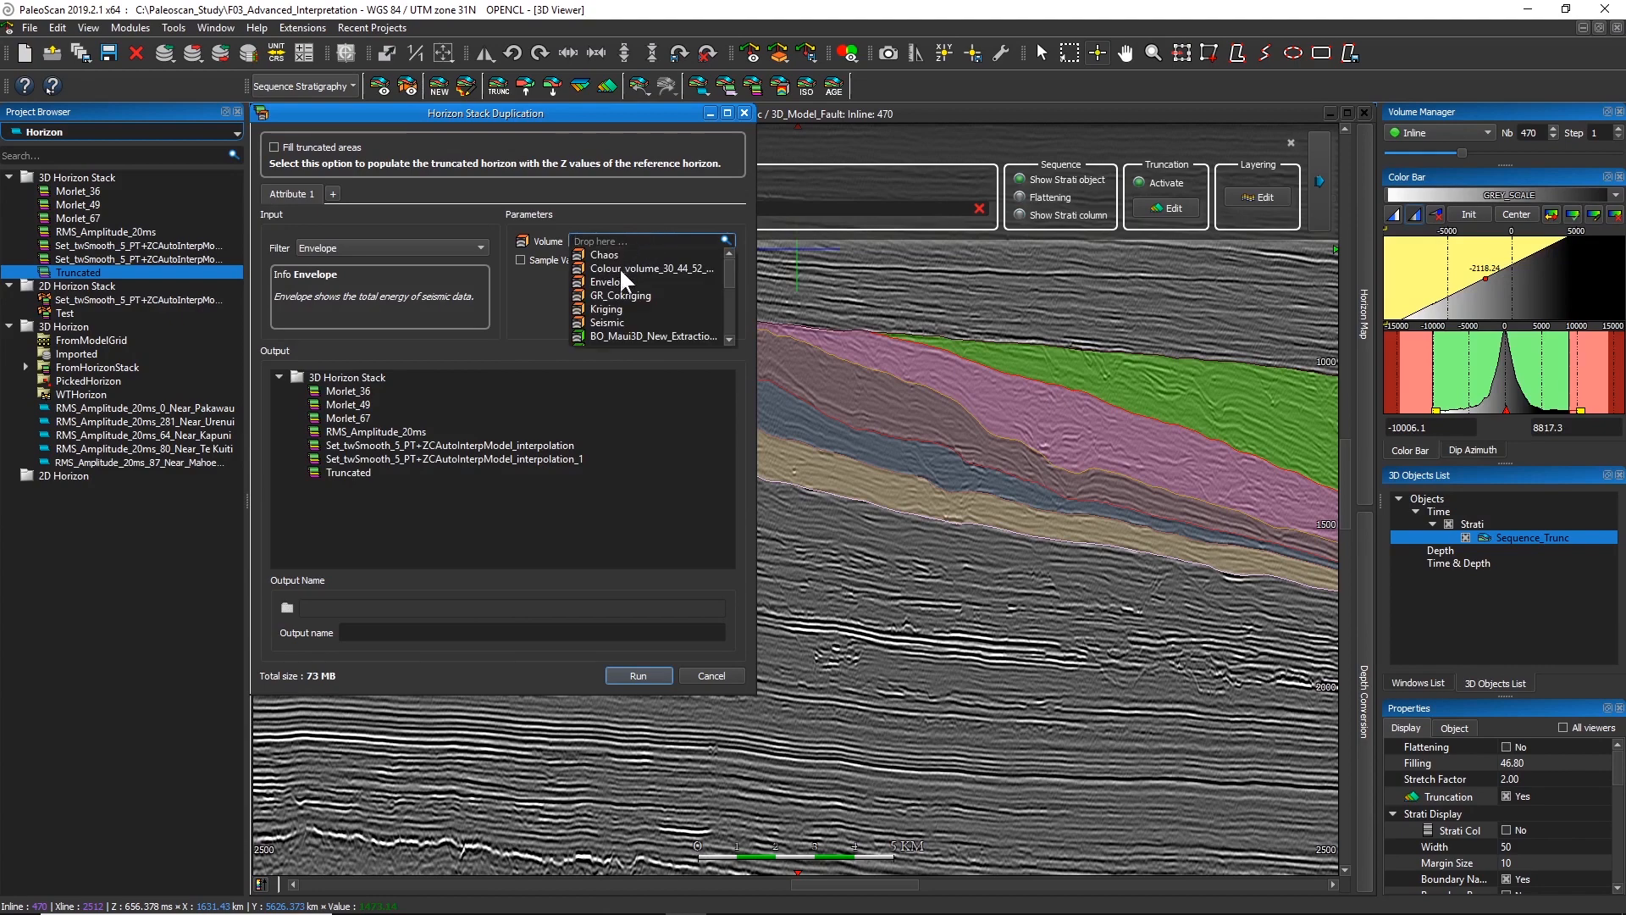
click(605, 320)
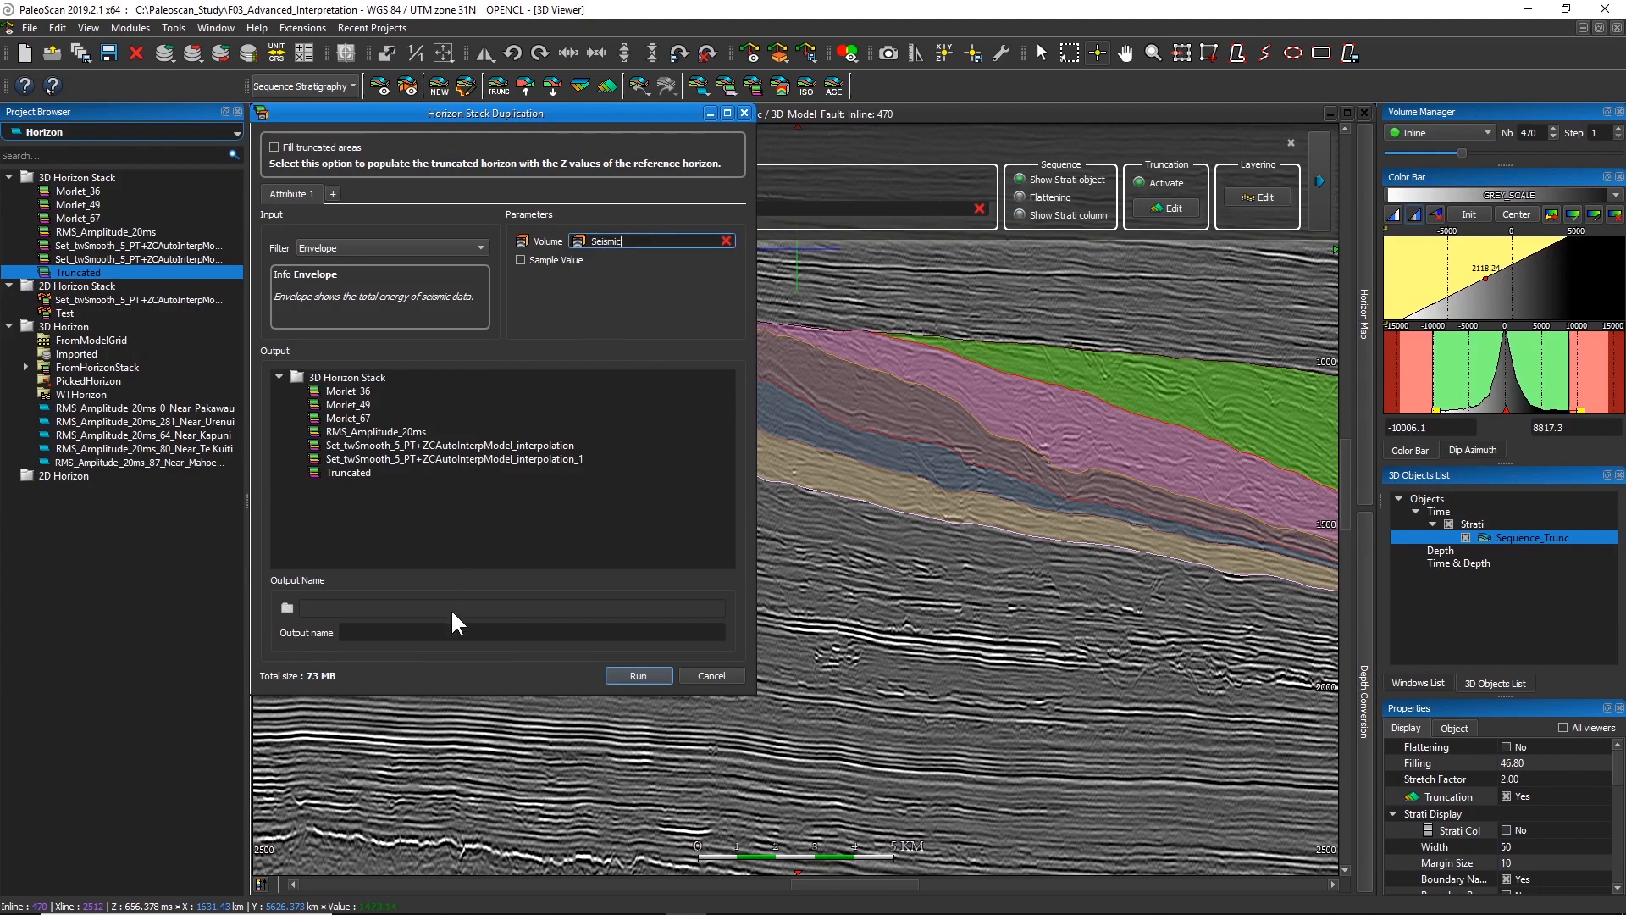
click(431, 631)
text(En)
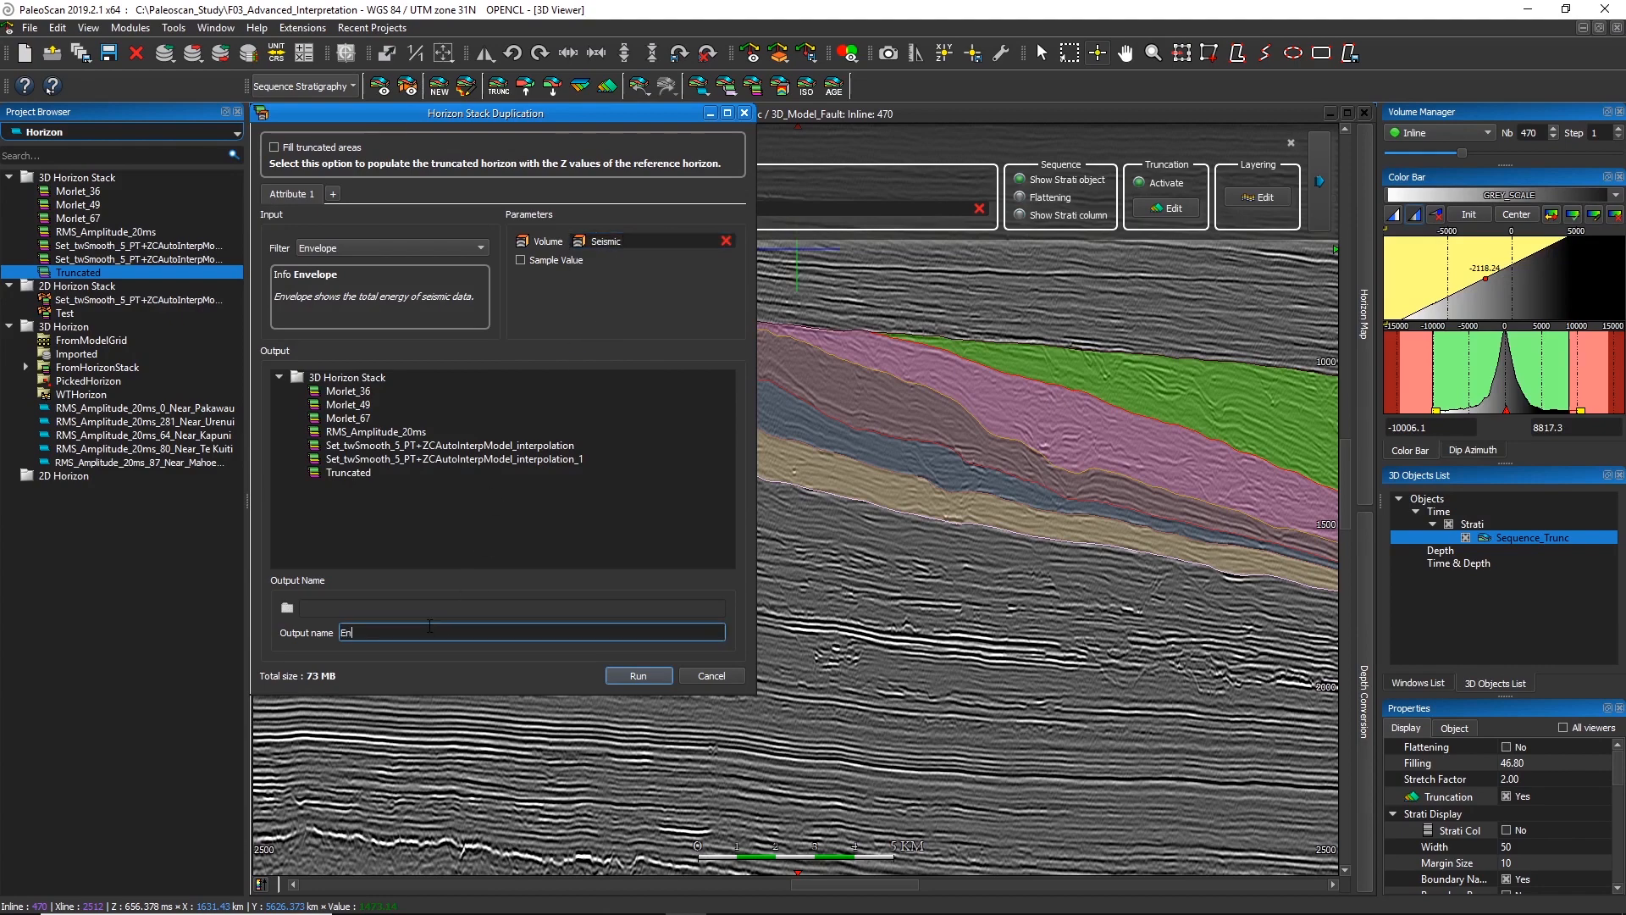
text(v_Trunc)
click(635, 676)
Step: Open the Truncated horizon stack map beside the Strati section and move the section to inline 558
double_click(113, 269)
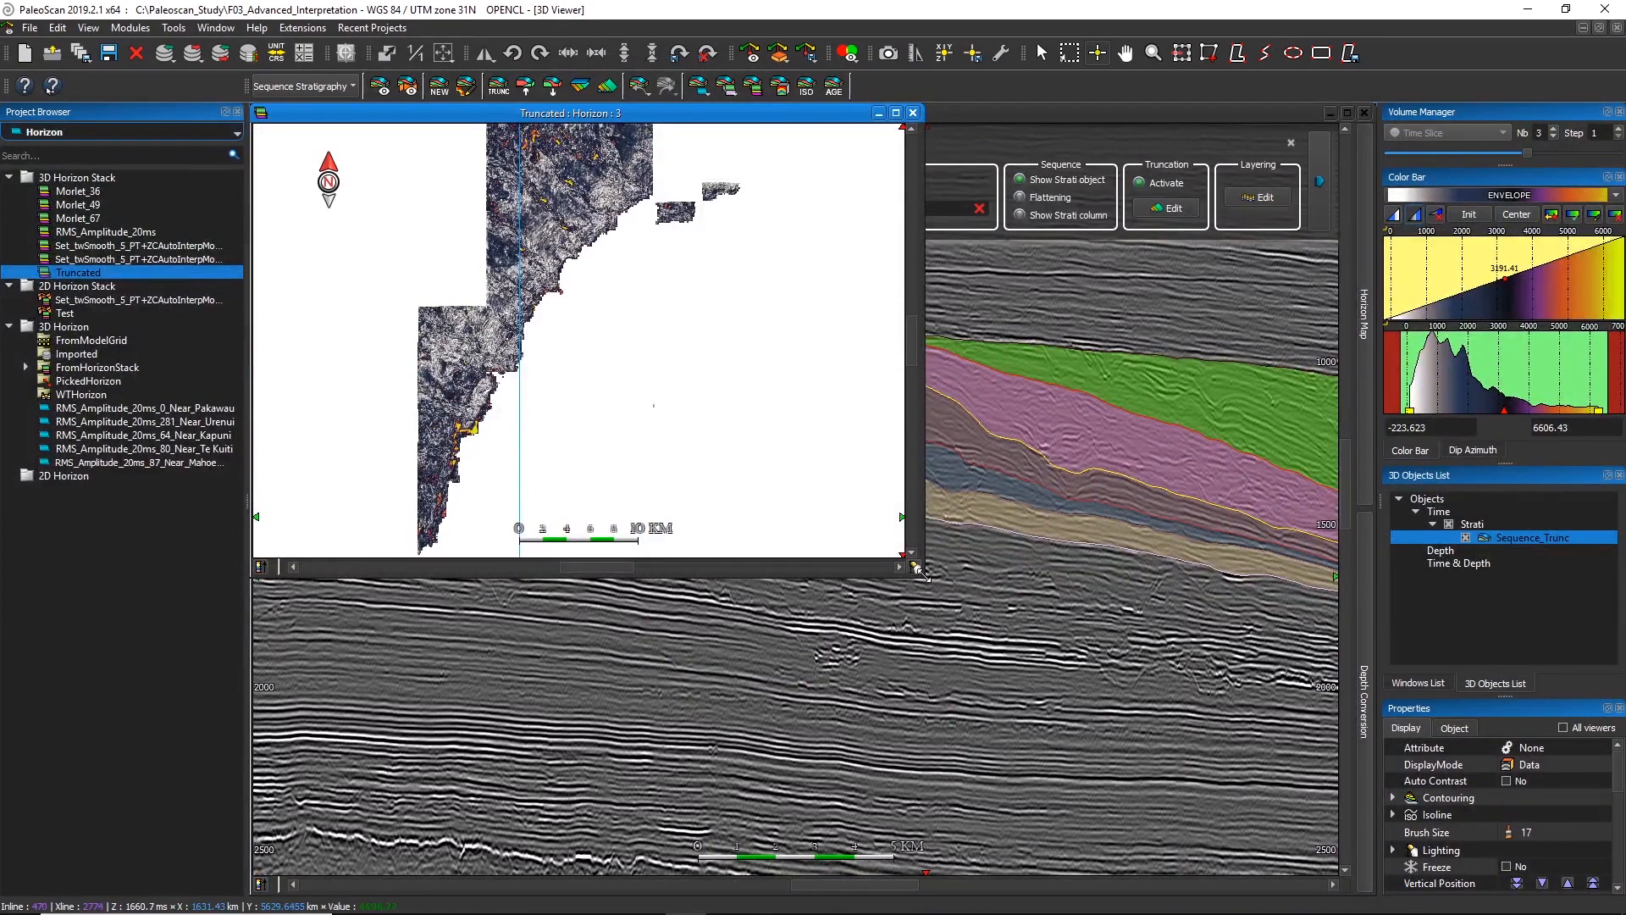
drag(926, 570, 868, 874)
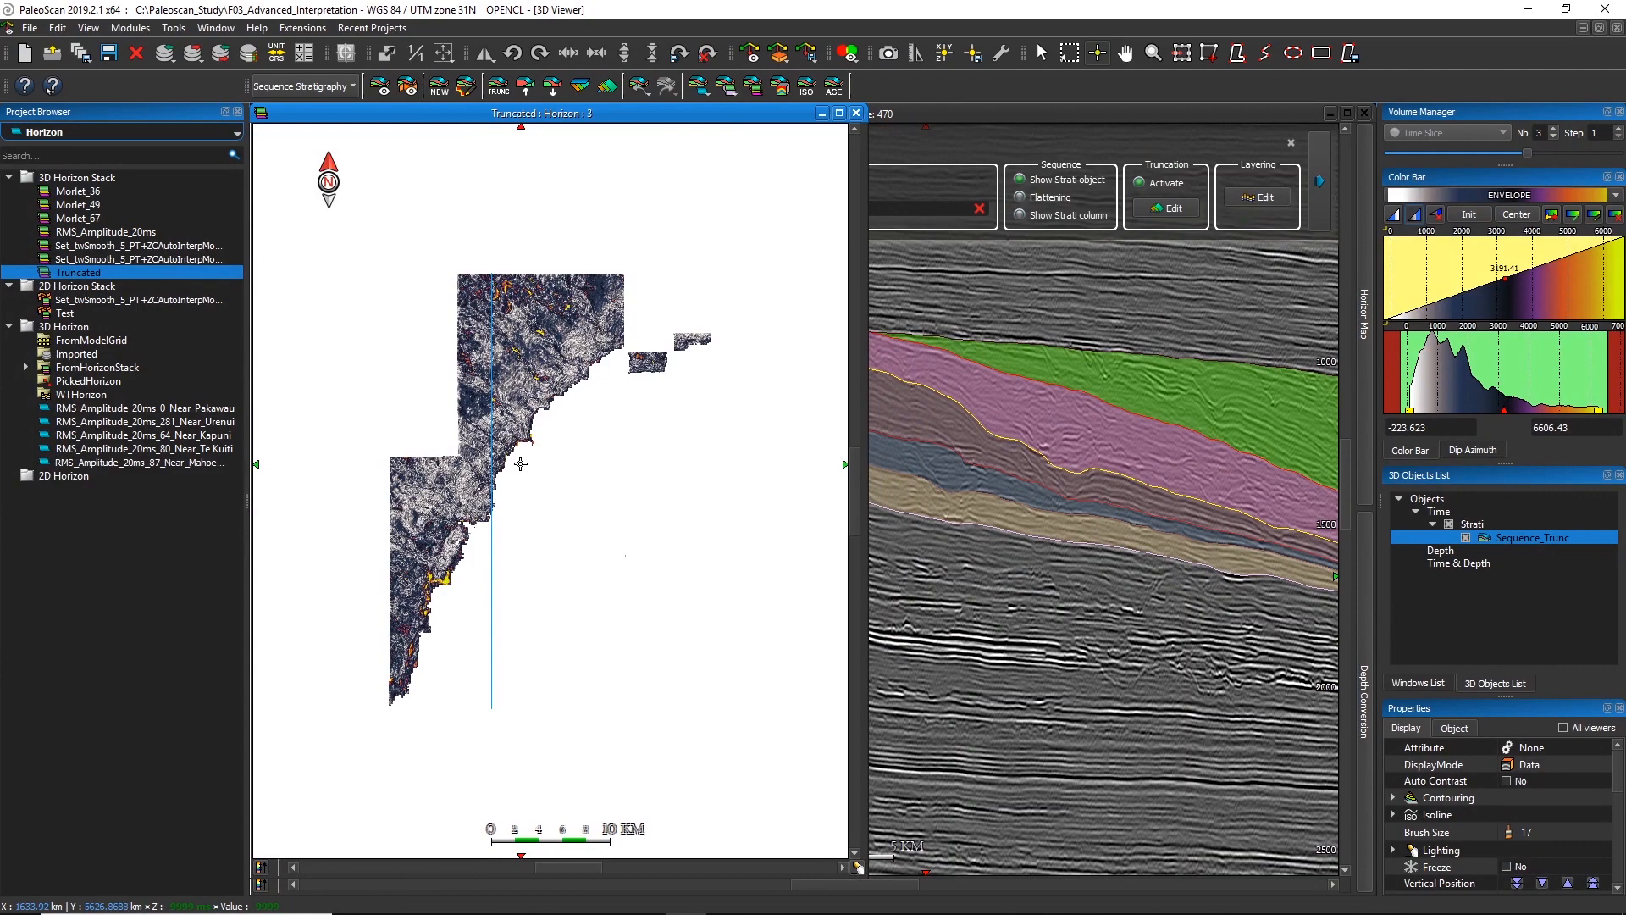
click(527, 436)
drag(527, 435, 489, 519)
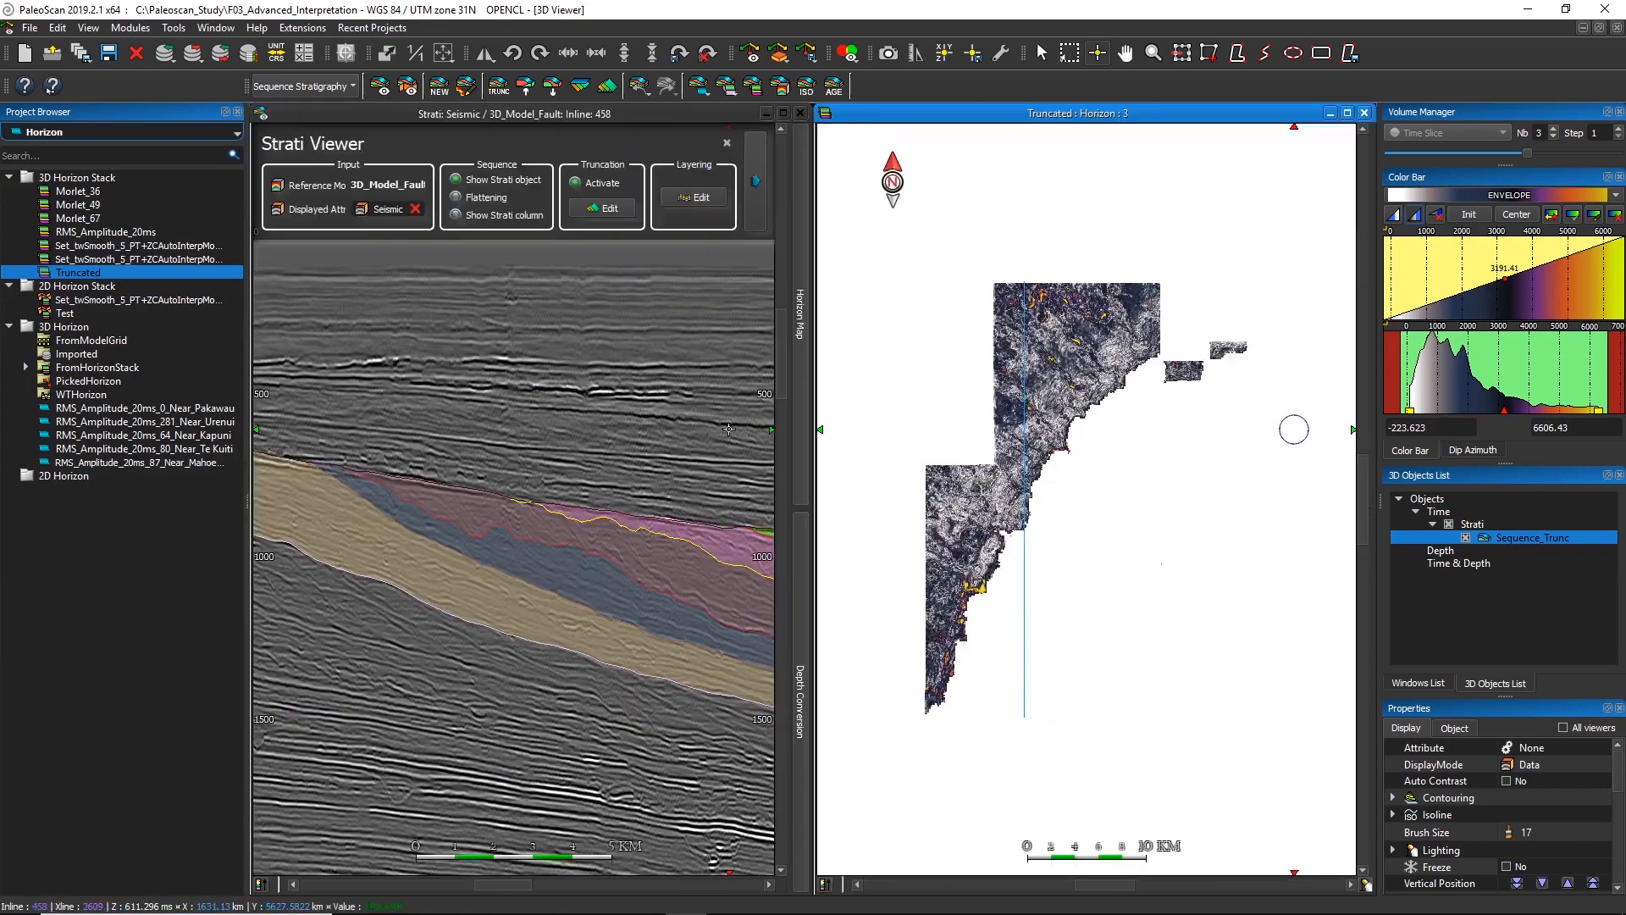
drag(1026, 458, 1054, 450)
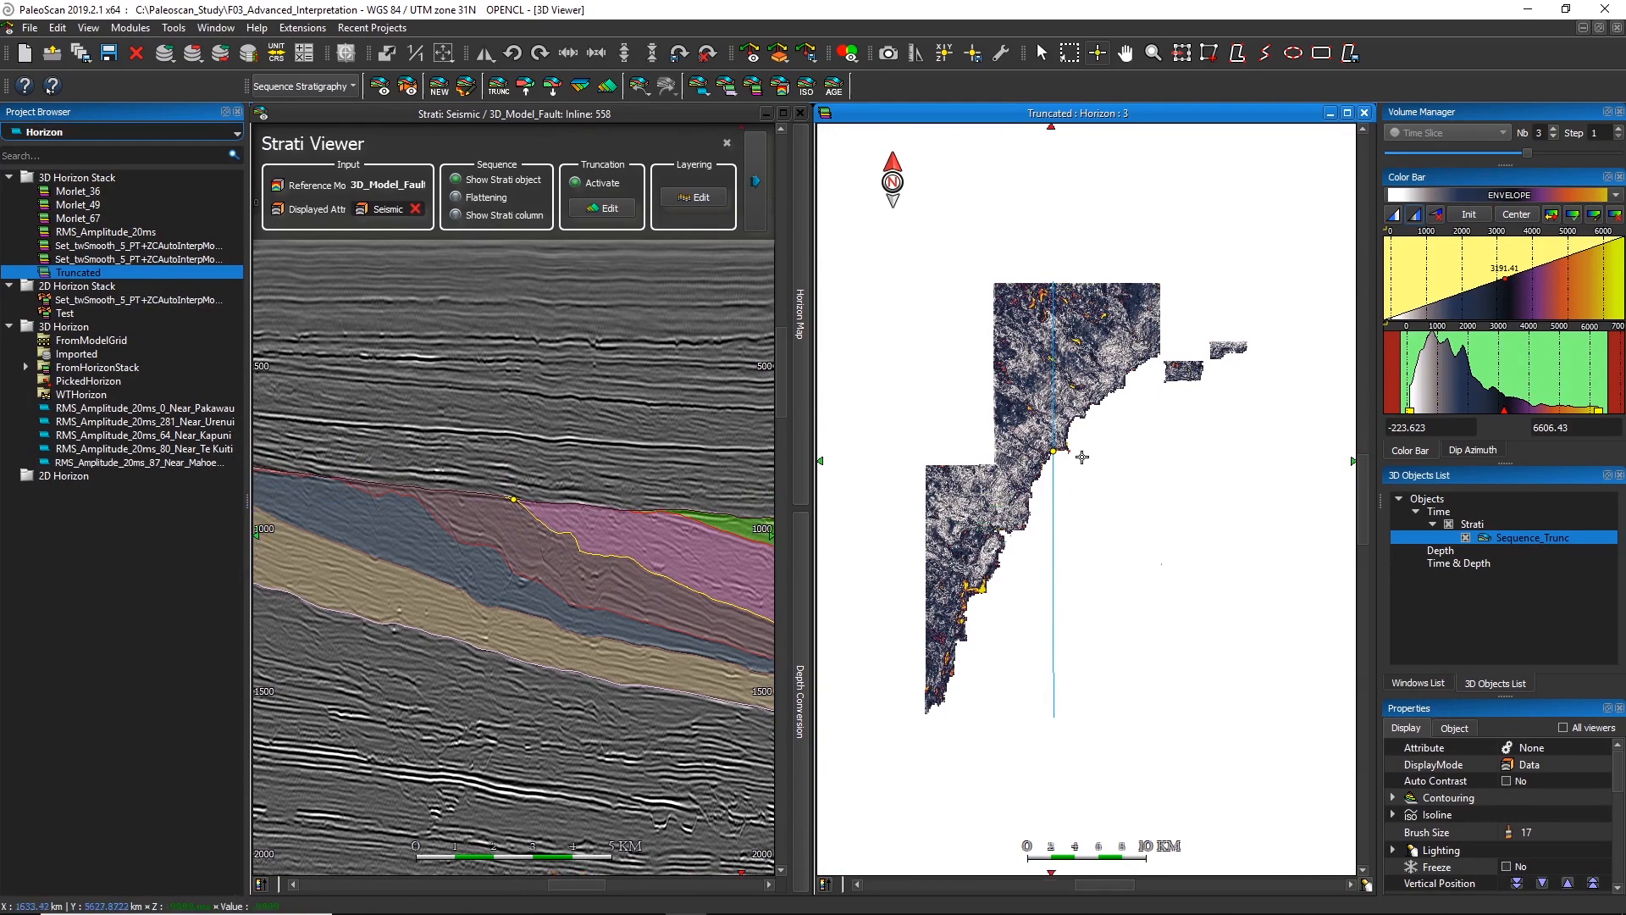
Step: Compare horizons 3 down to 0 of the Truncated stack with the section, and return to horizon 3 on inline 739
scroll(1080, 459, up, 2)
scroll(1081, 459, down, 3)
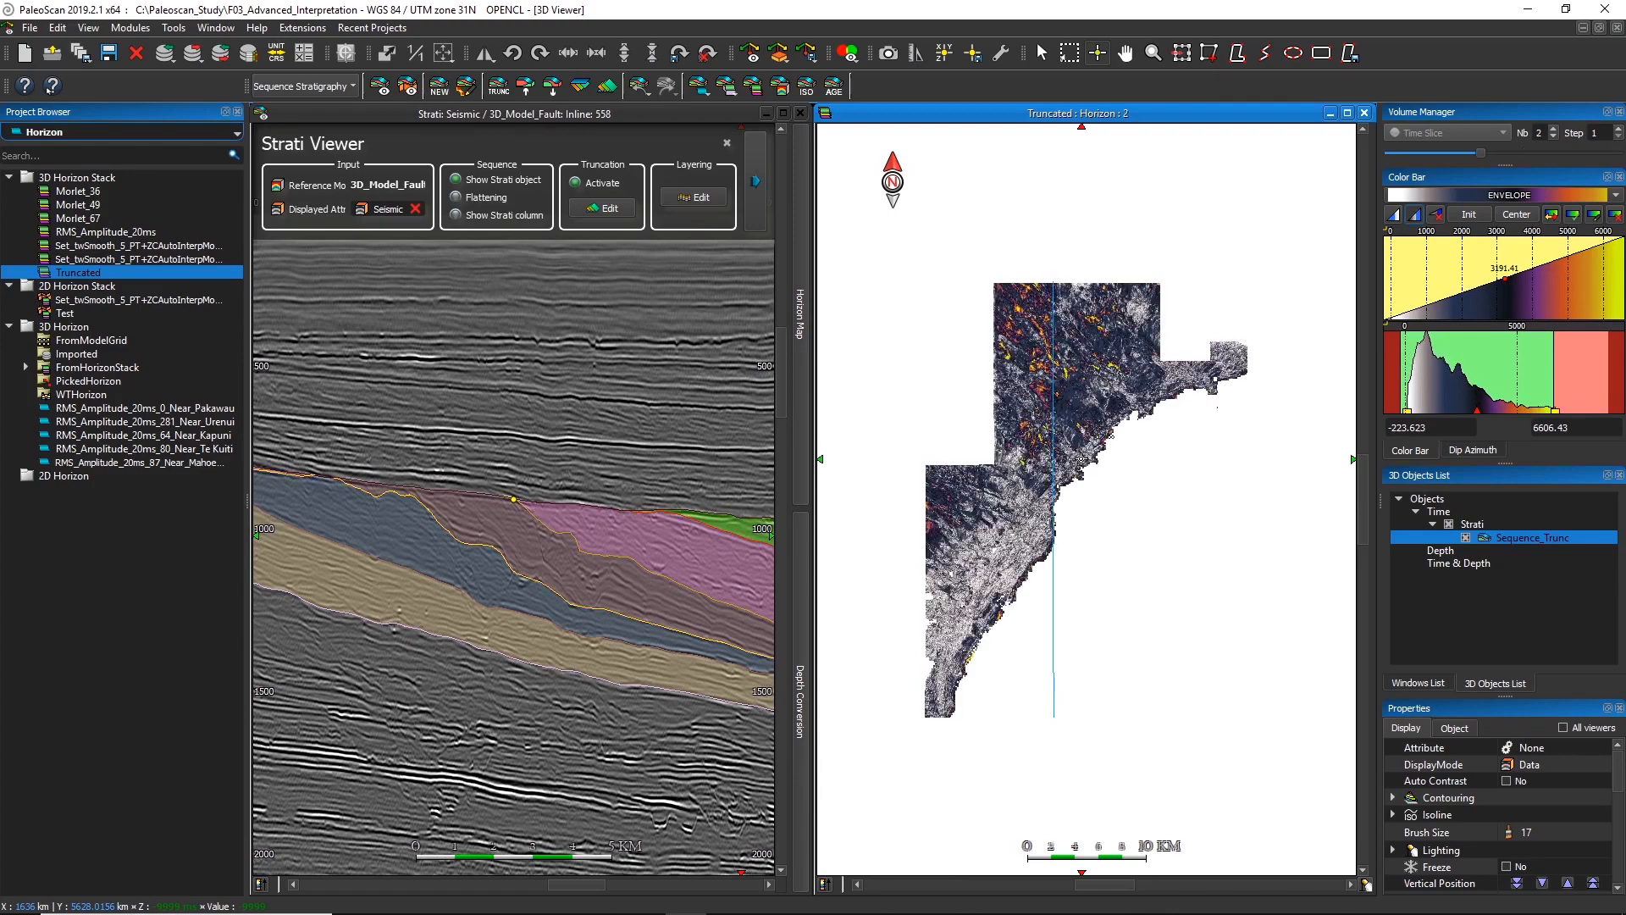
scroll(1081, 459, down, 1)
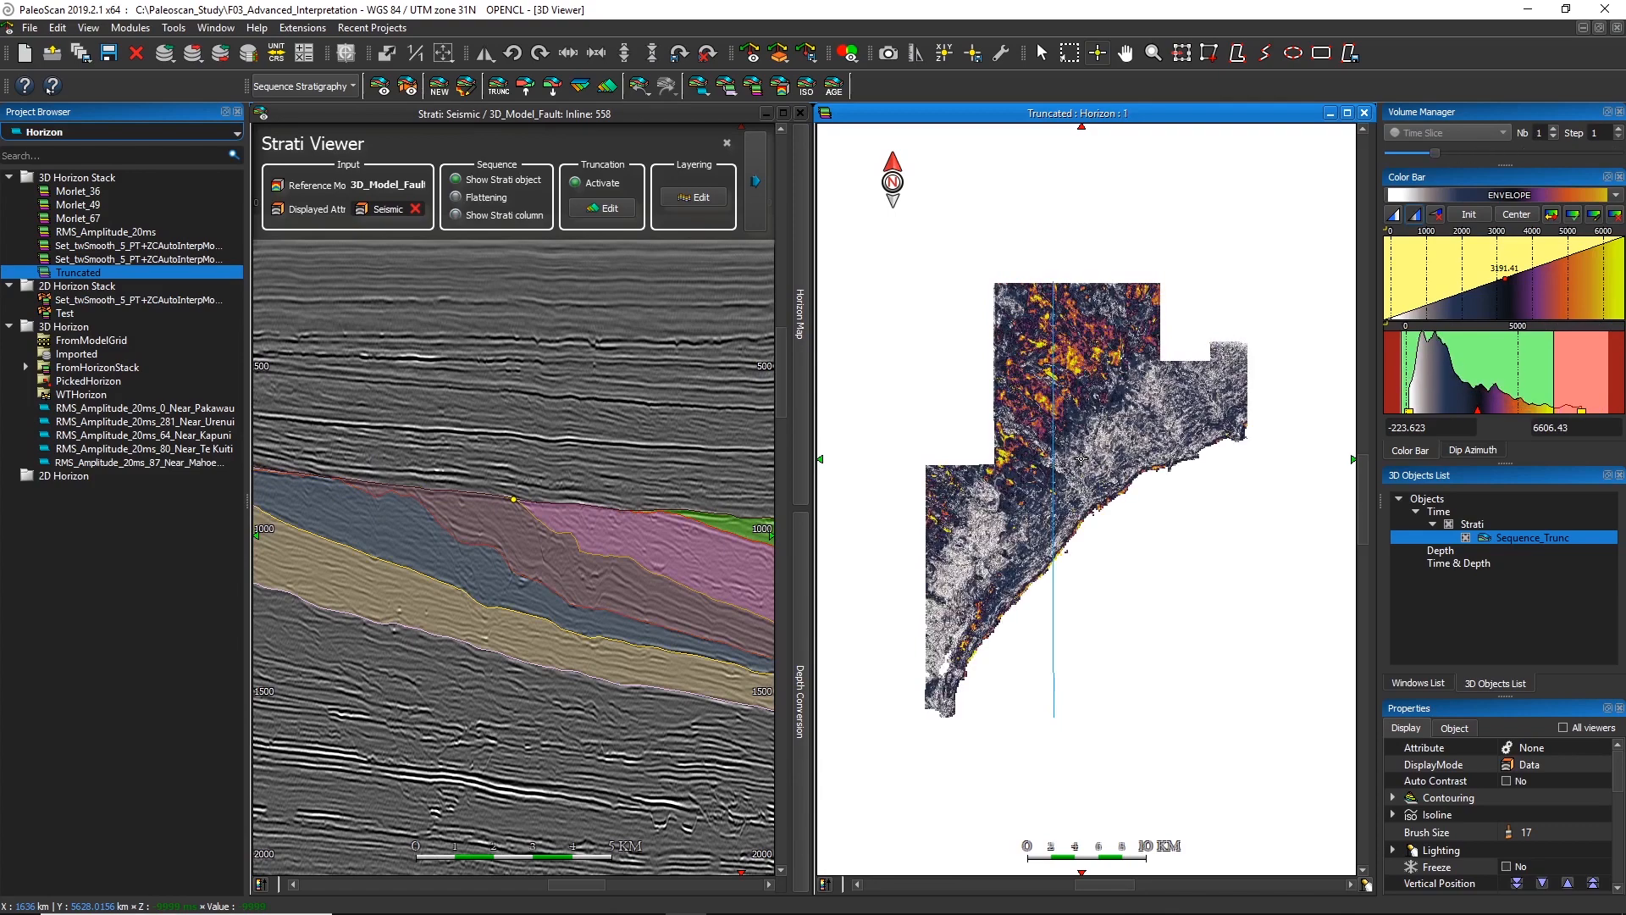
scroll(1081, 459, down, 1)
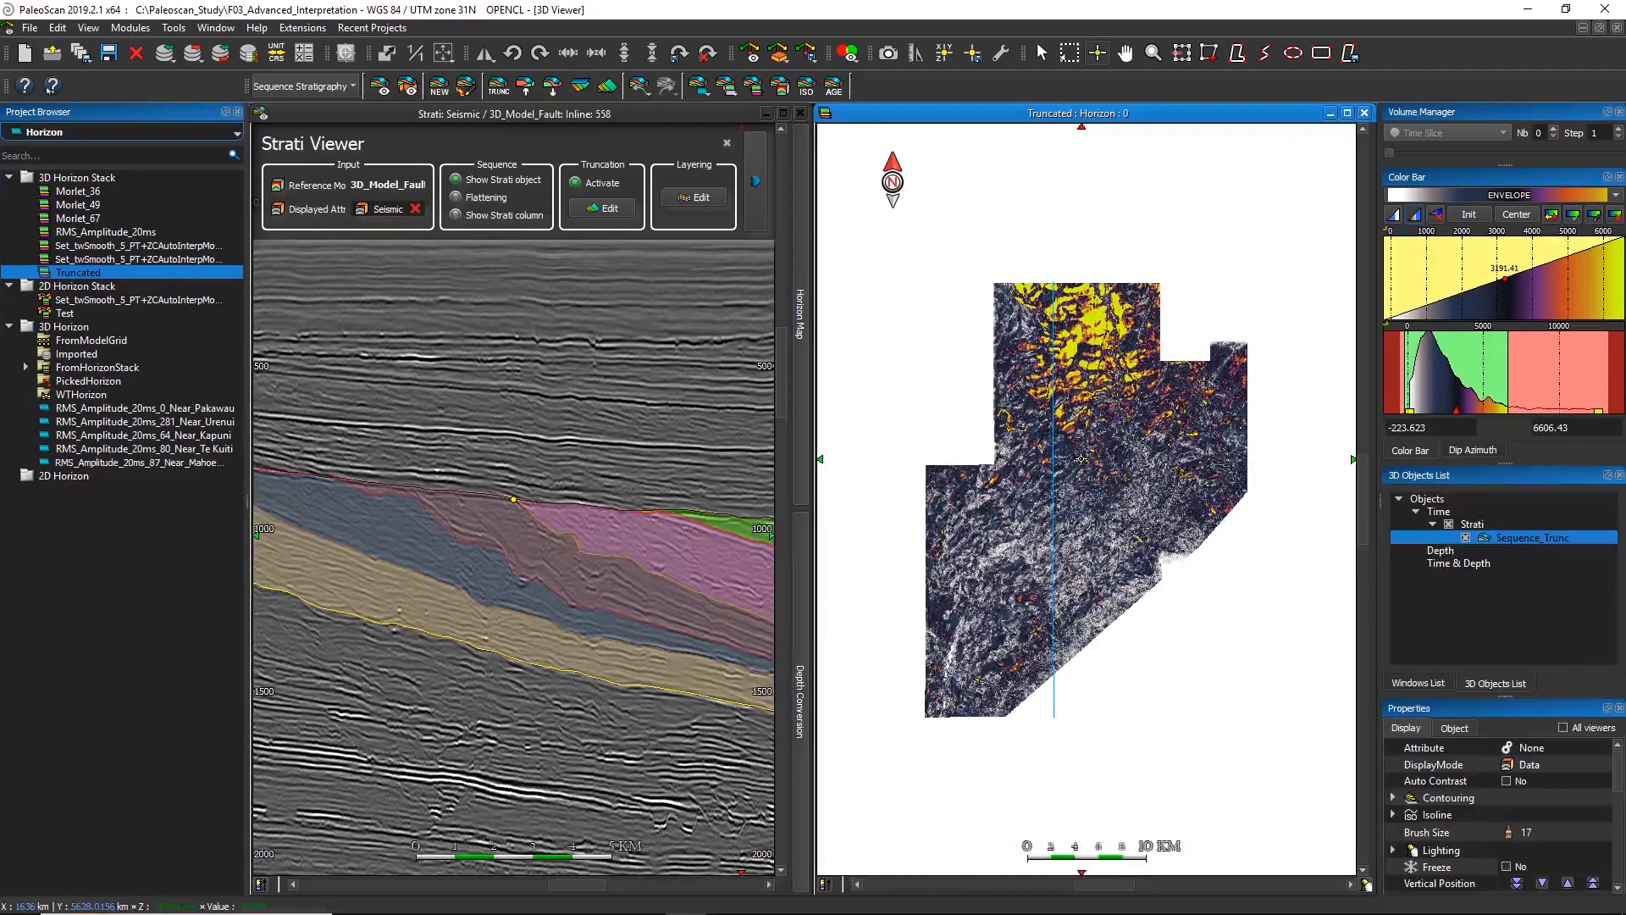
scroll(1080, 459, up, 3)
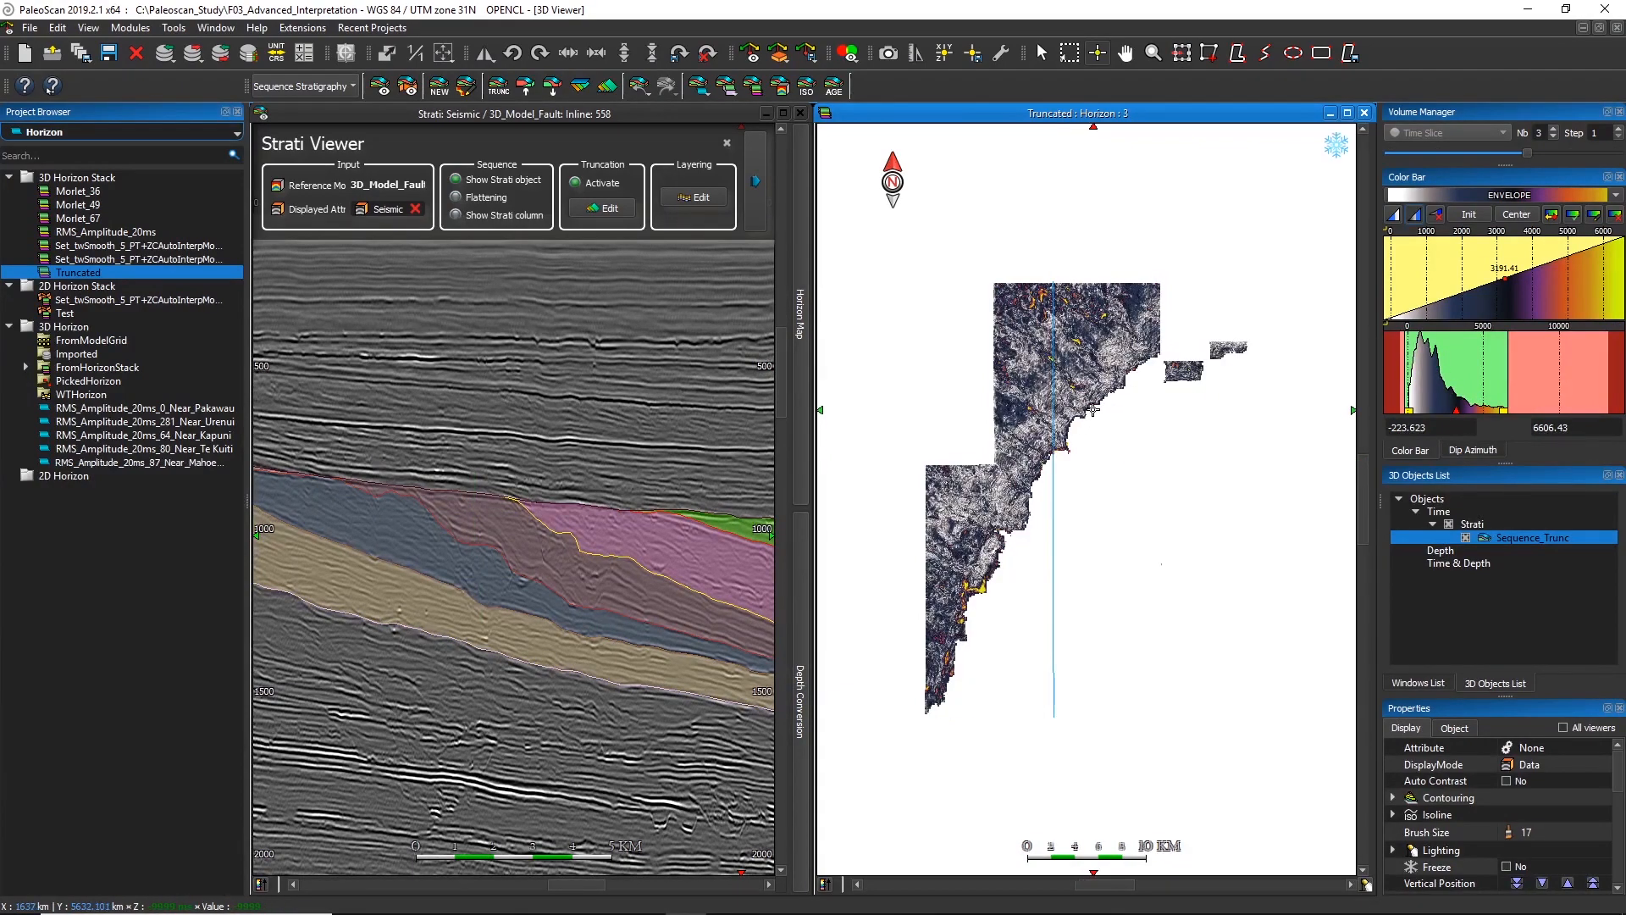
drag(1092, 410, 1106, 393)
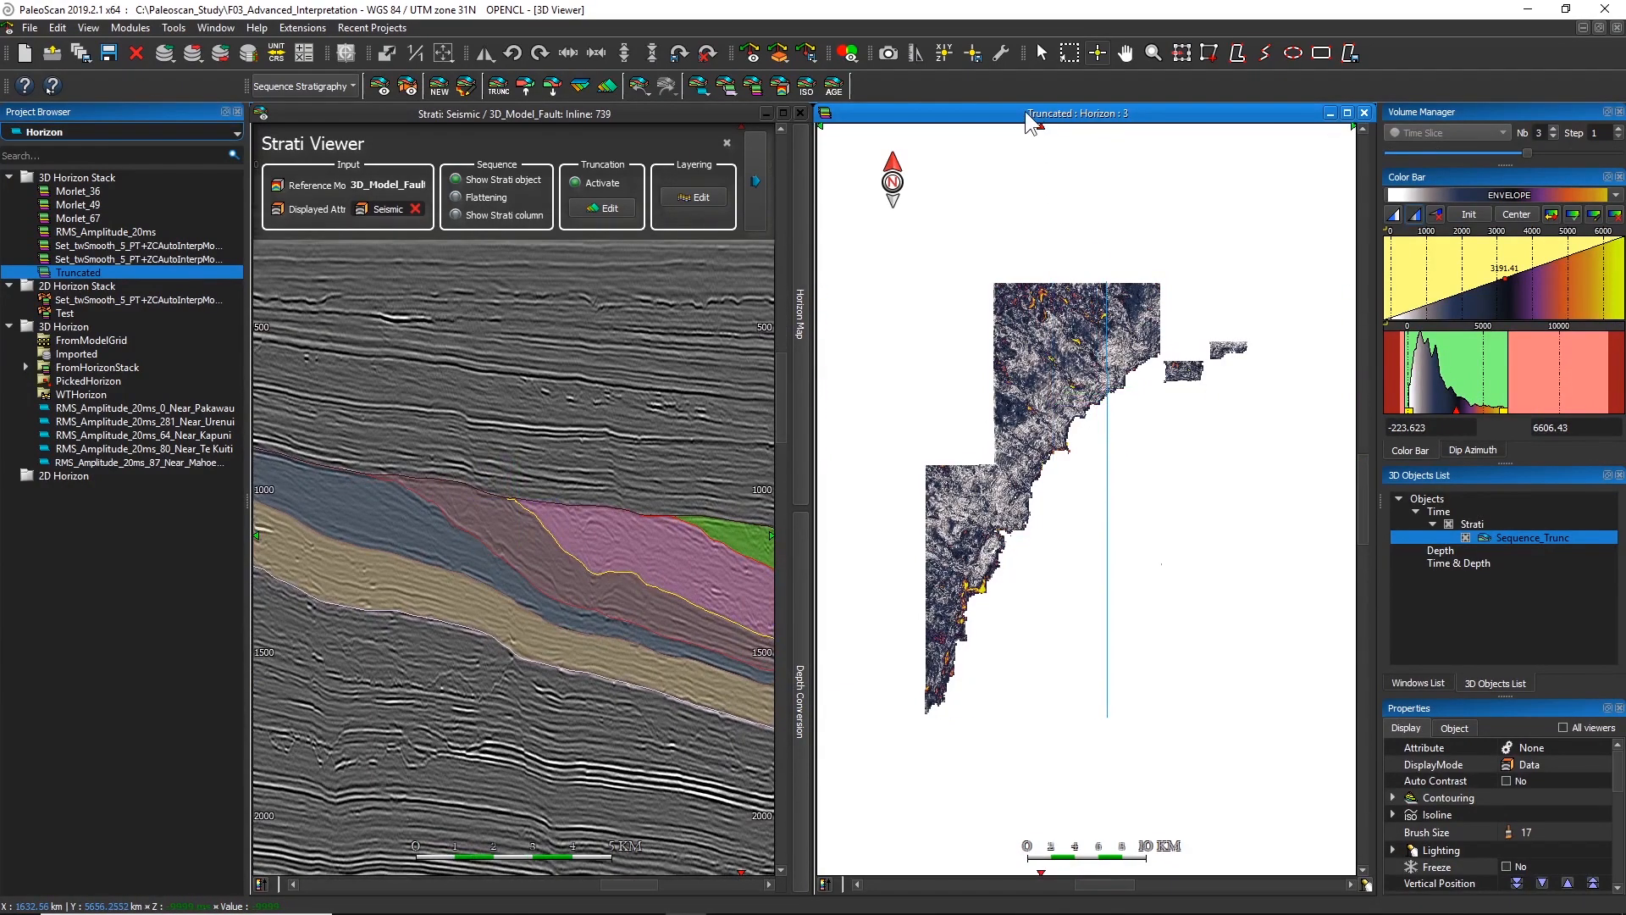
Step: Display the Truncated horizon in the 3D viewer and add the Seismic volume as inline 660
right_click(1017, 123)
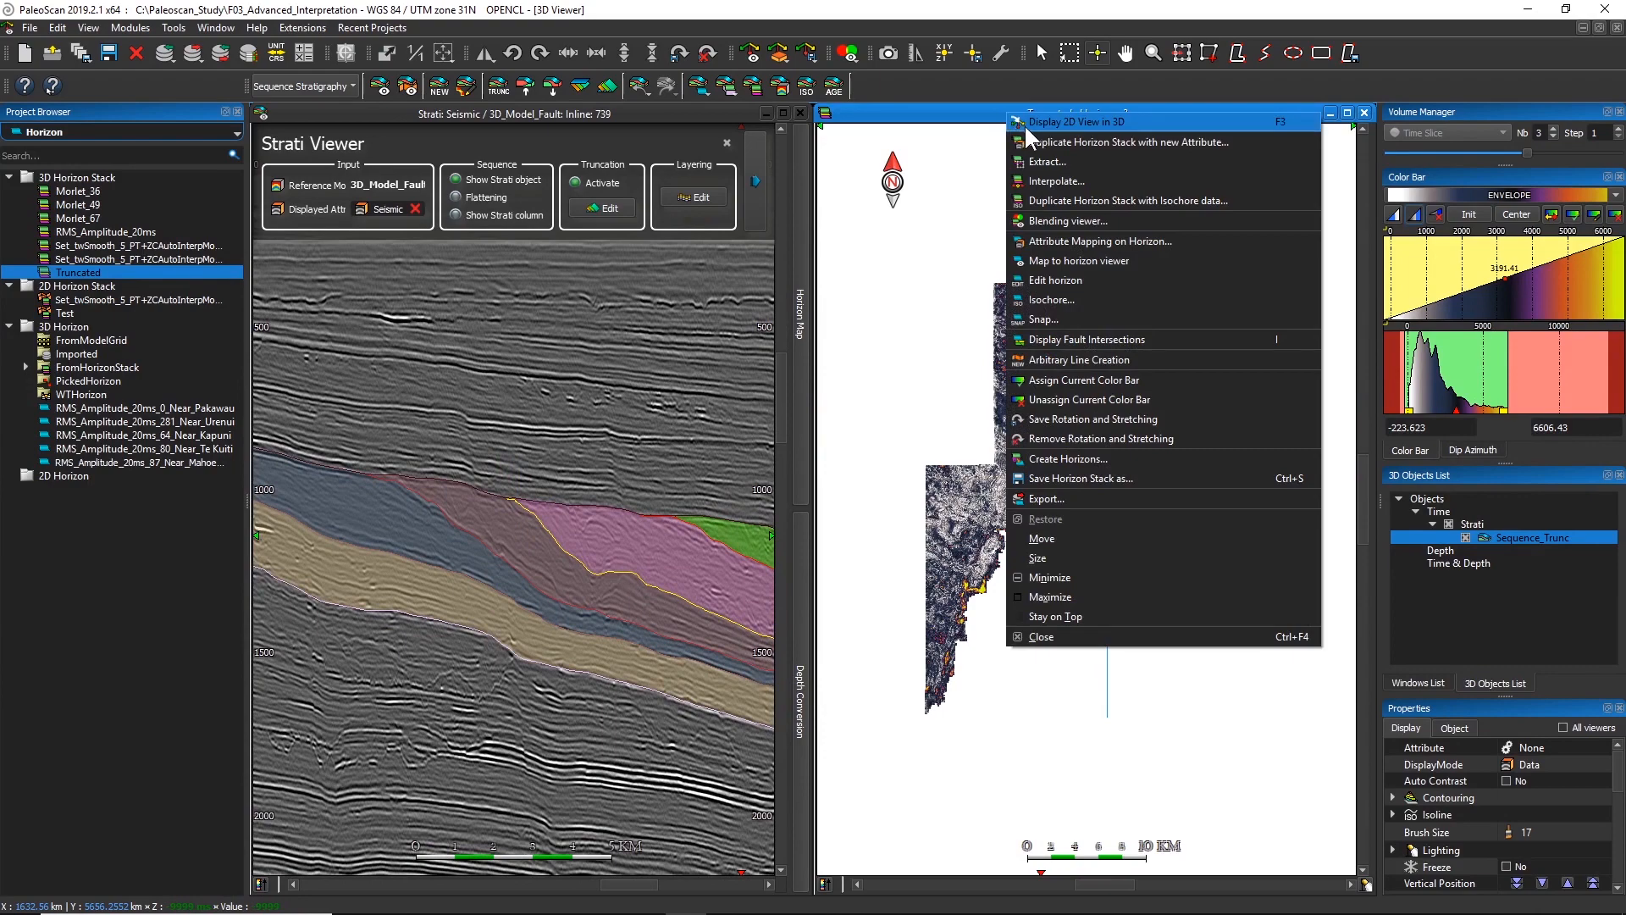
click(1024, 124)
click(794, 468)
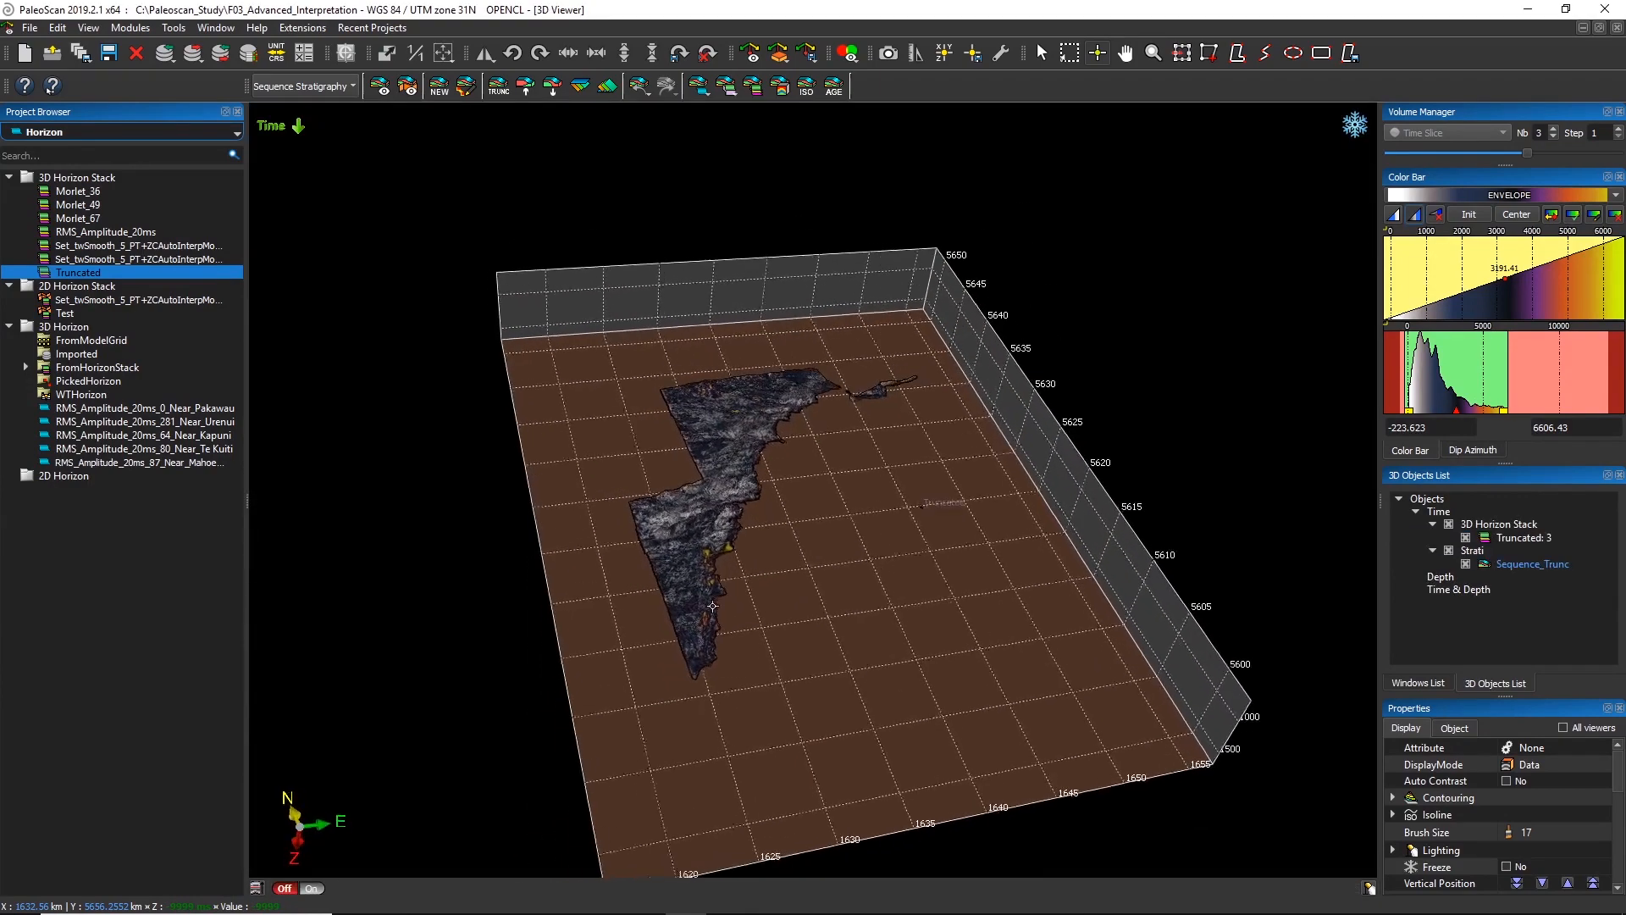
click(120, 128)
click(88, 146)
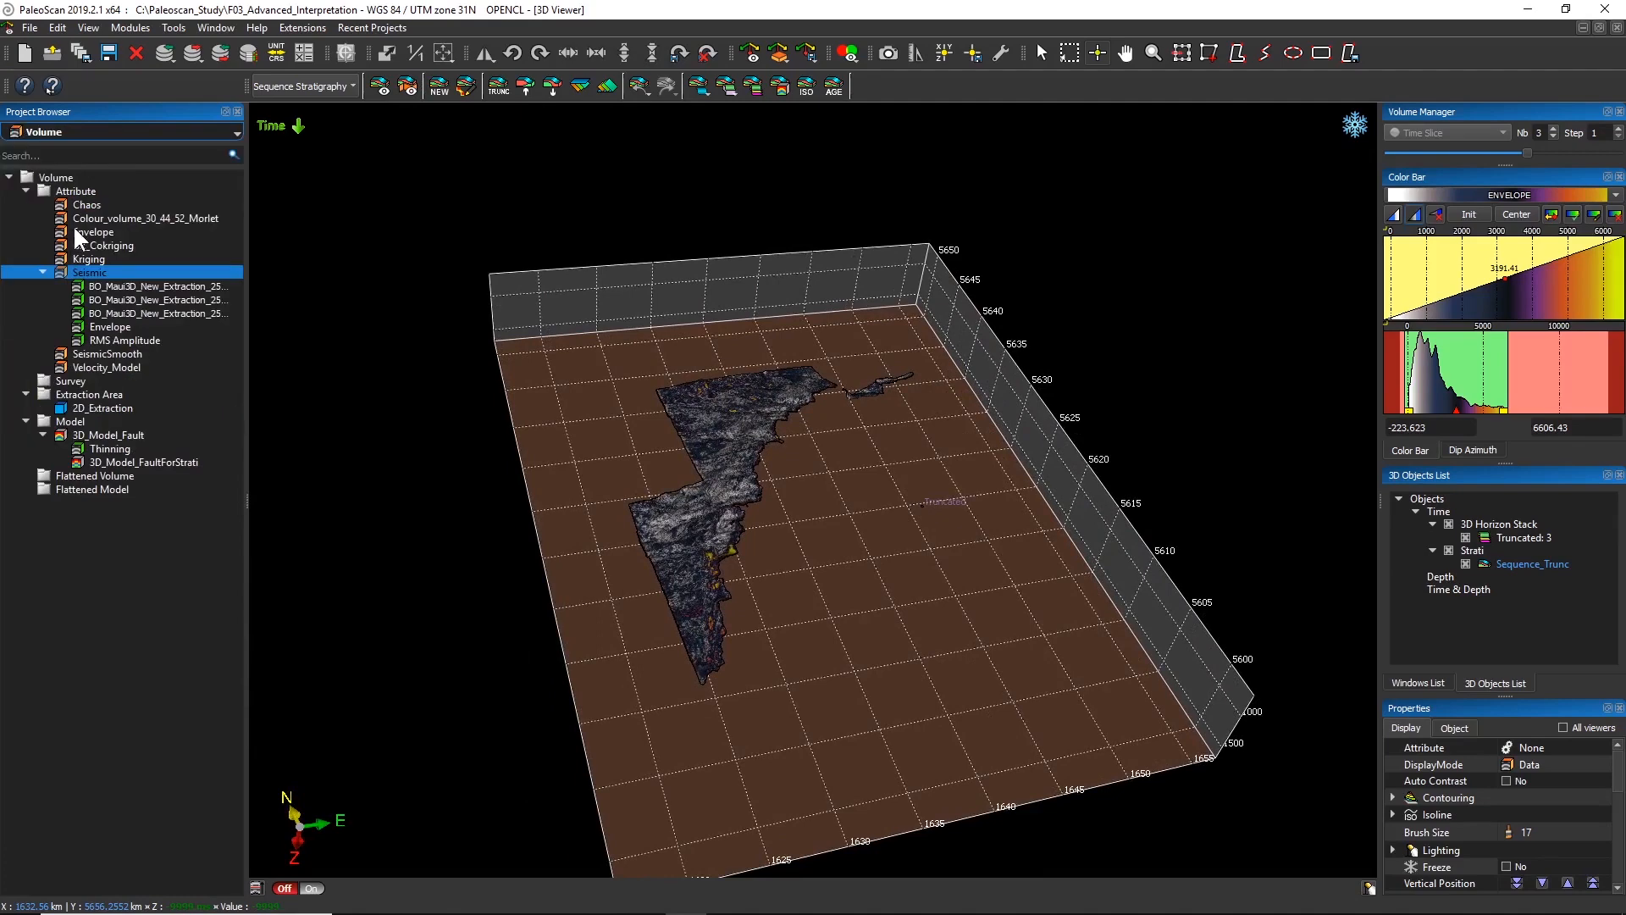
drag(94, 266, 715, 599)
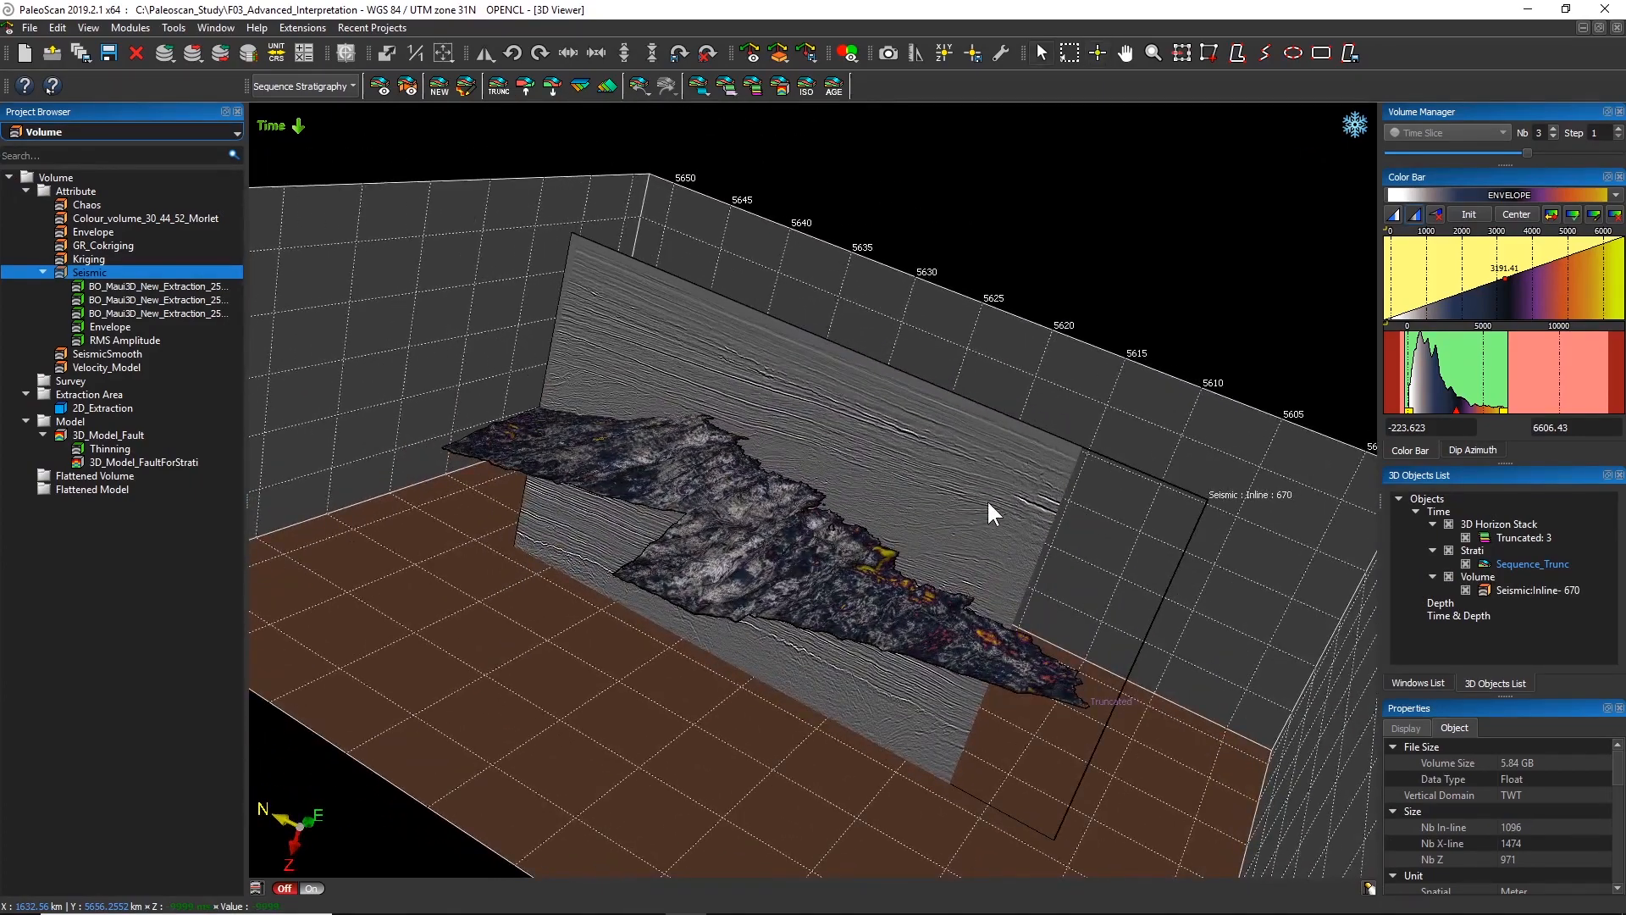
click(967, 520)
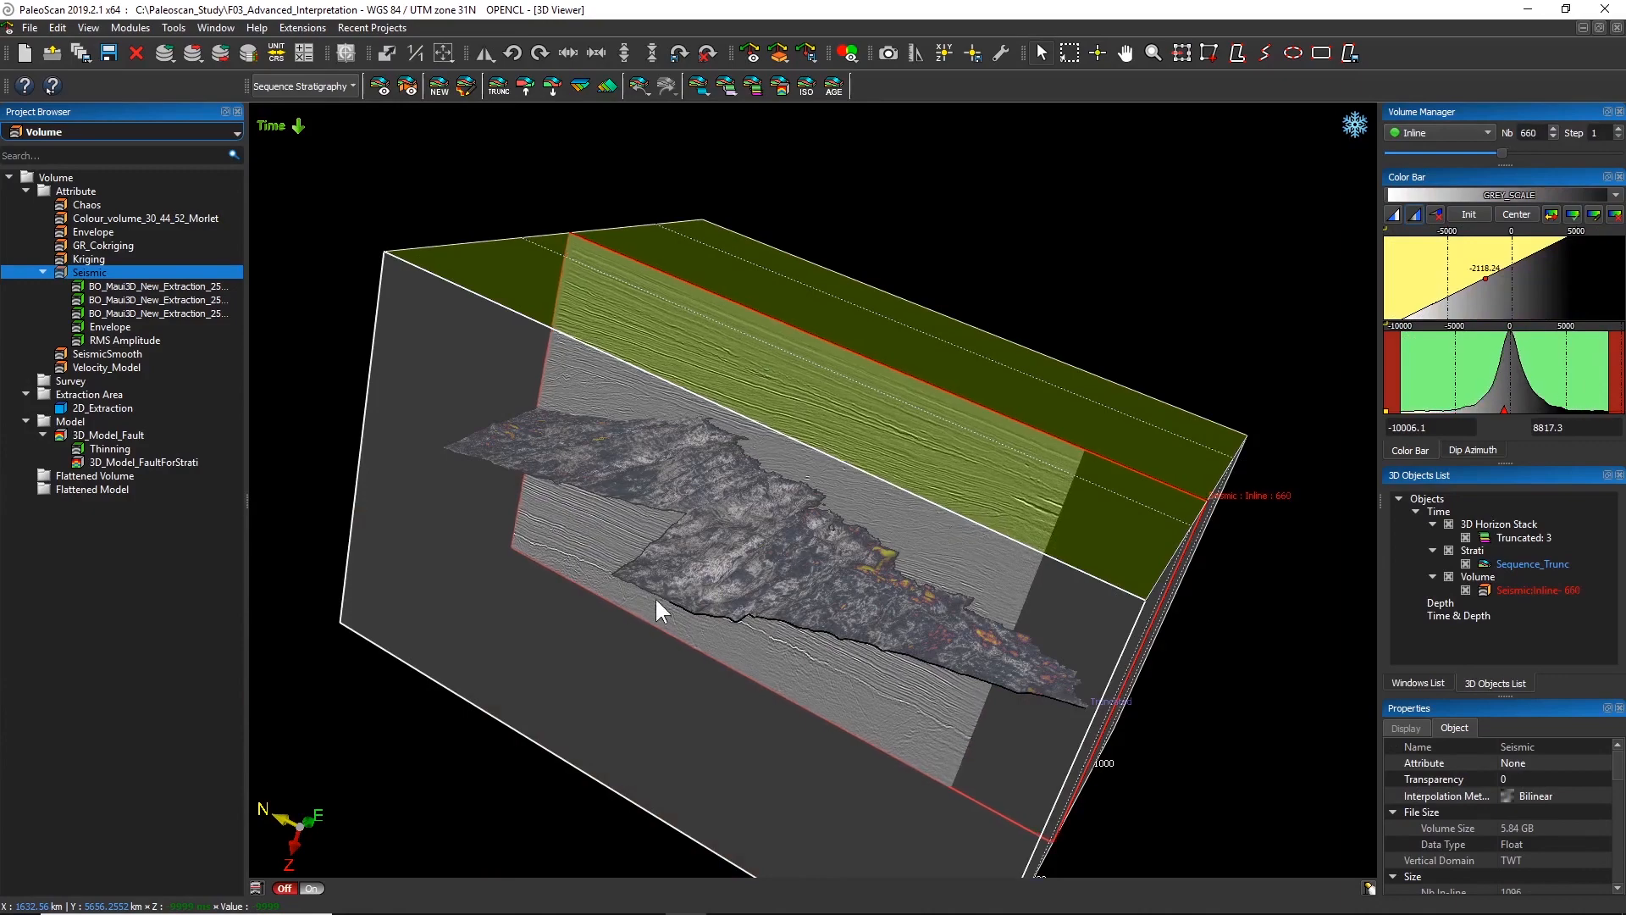
Step: Examine horizons 5 down to 0 of the Truncated stack in 3D against the seismic inline, ending on horizon 1
click(659, 582)
drag(952, 733, 964, 683)
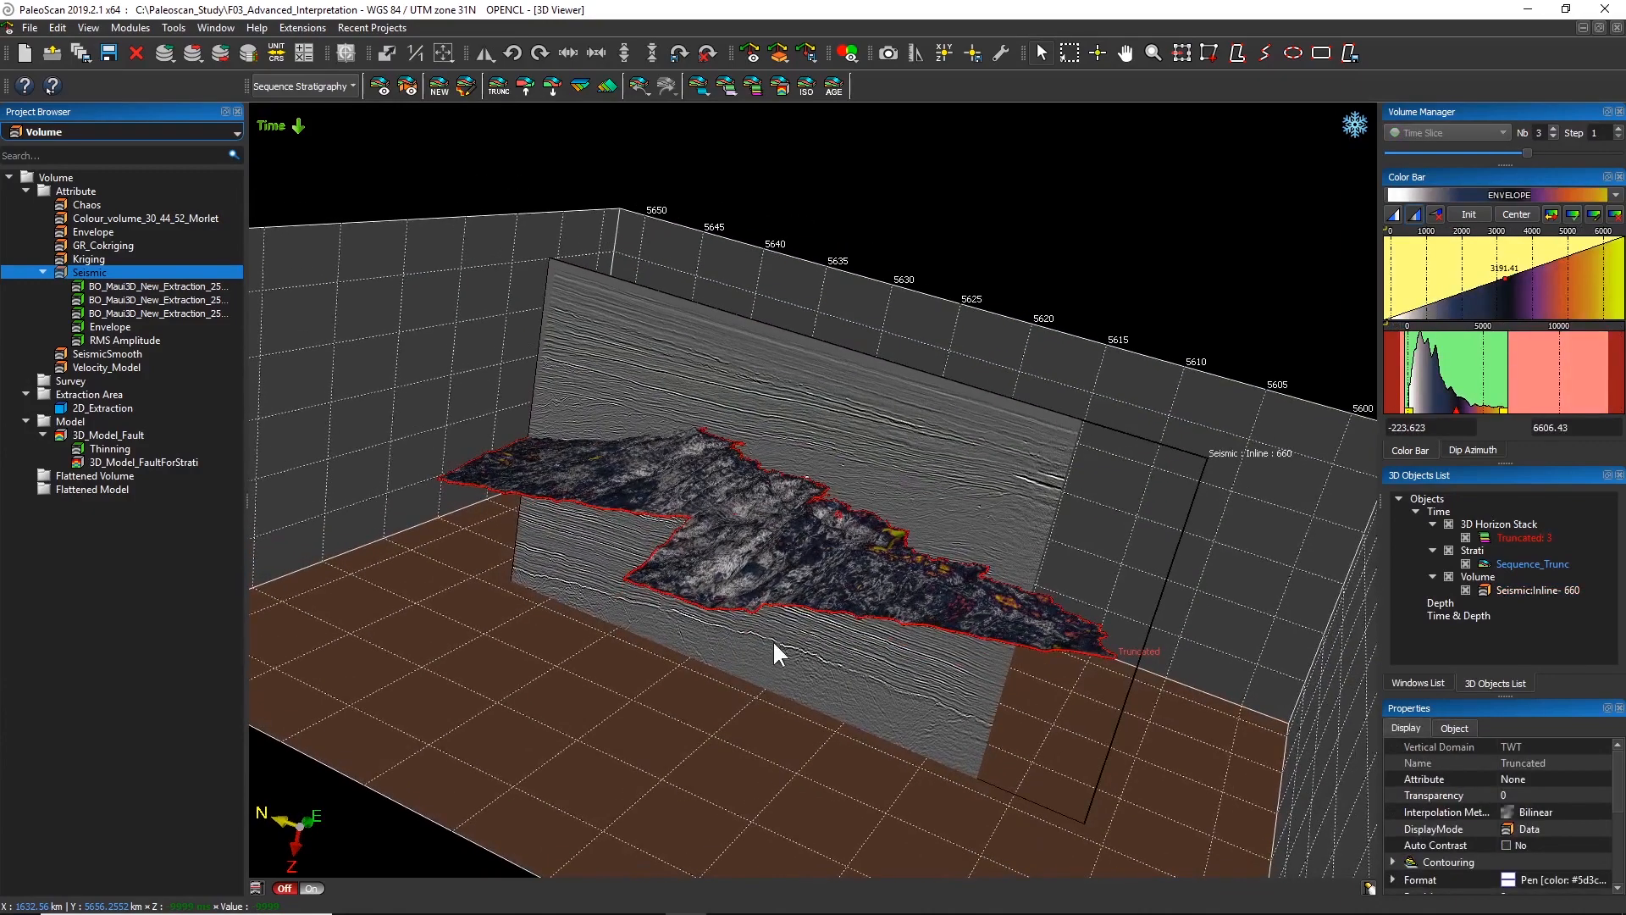
key(Up)
key(Up)
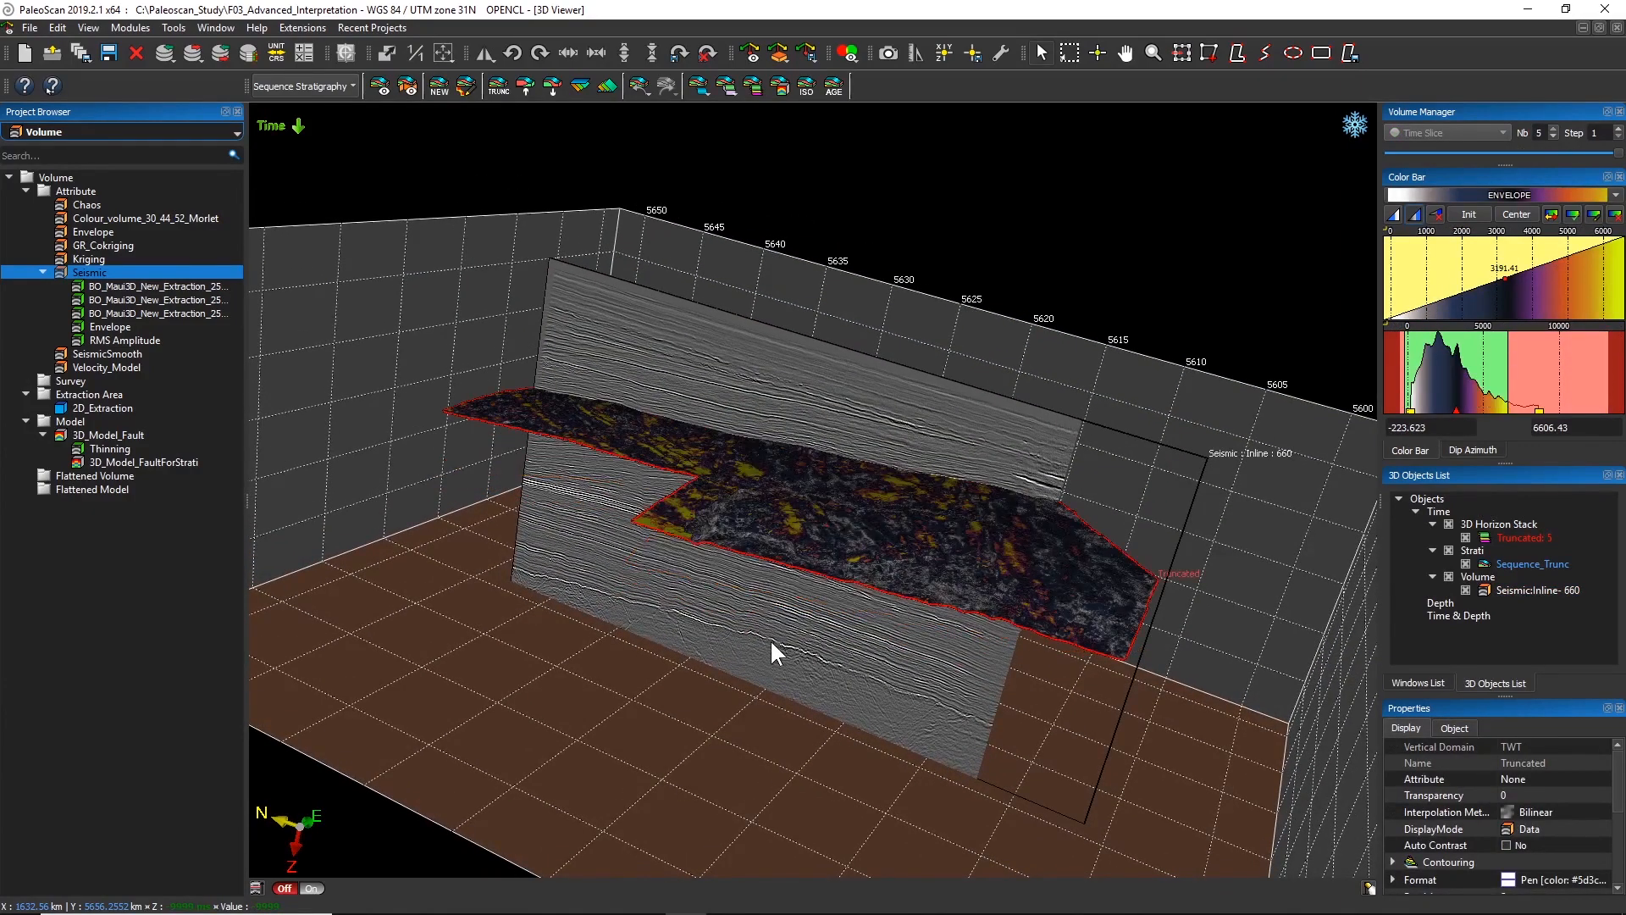
key(Down)
key(Down)
key(Down)
key(Down)
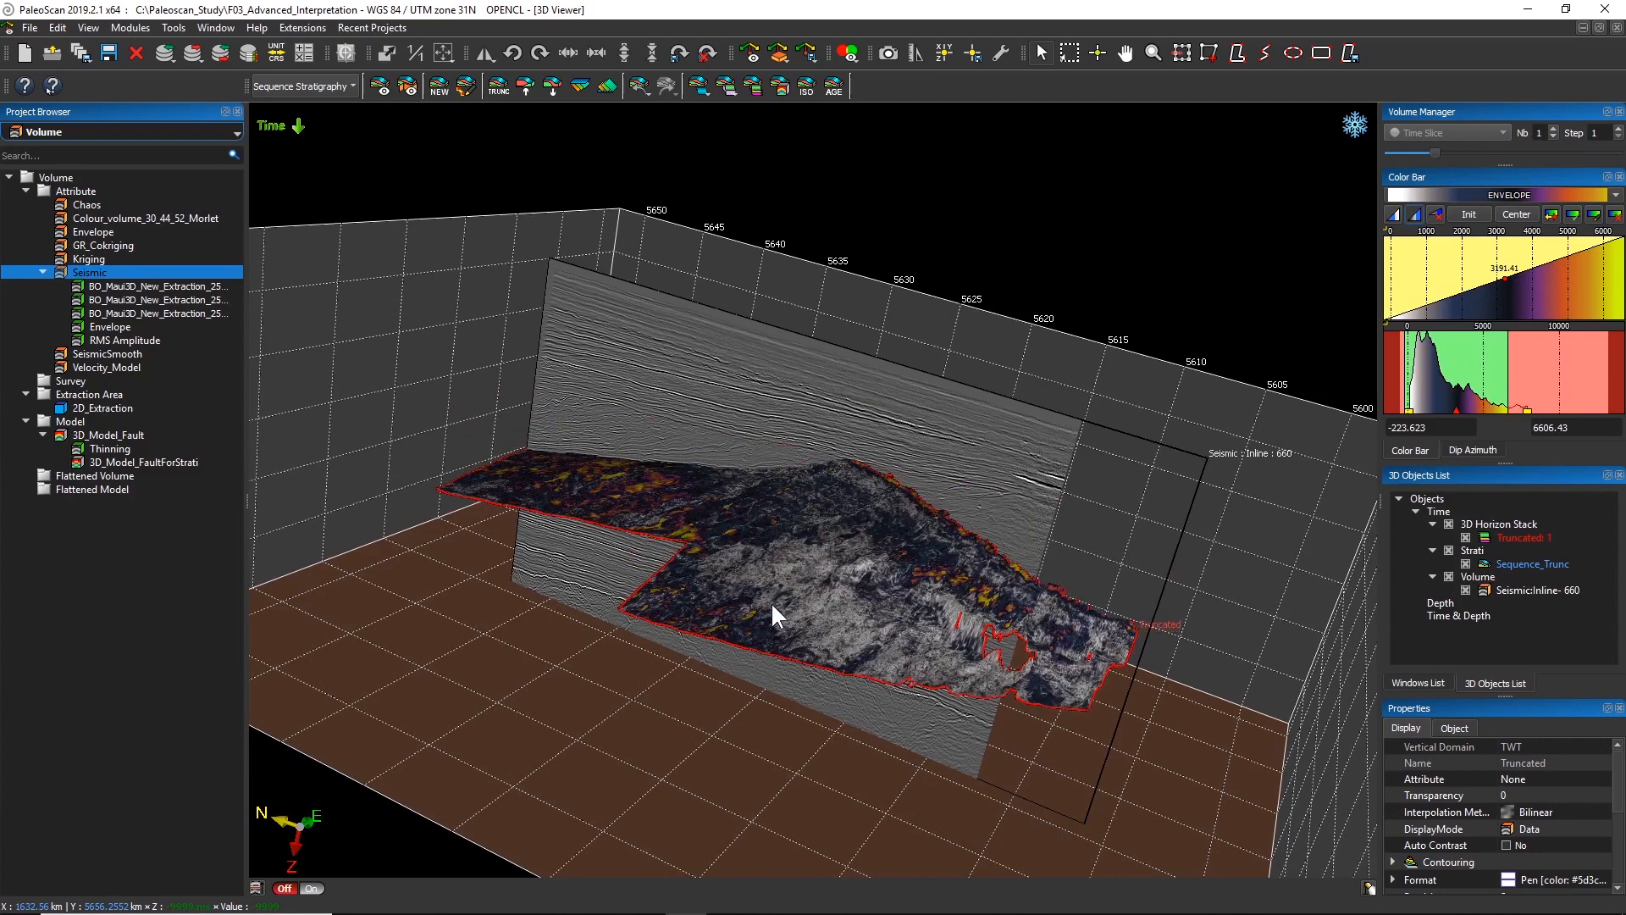
key(Down)
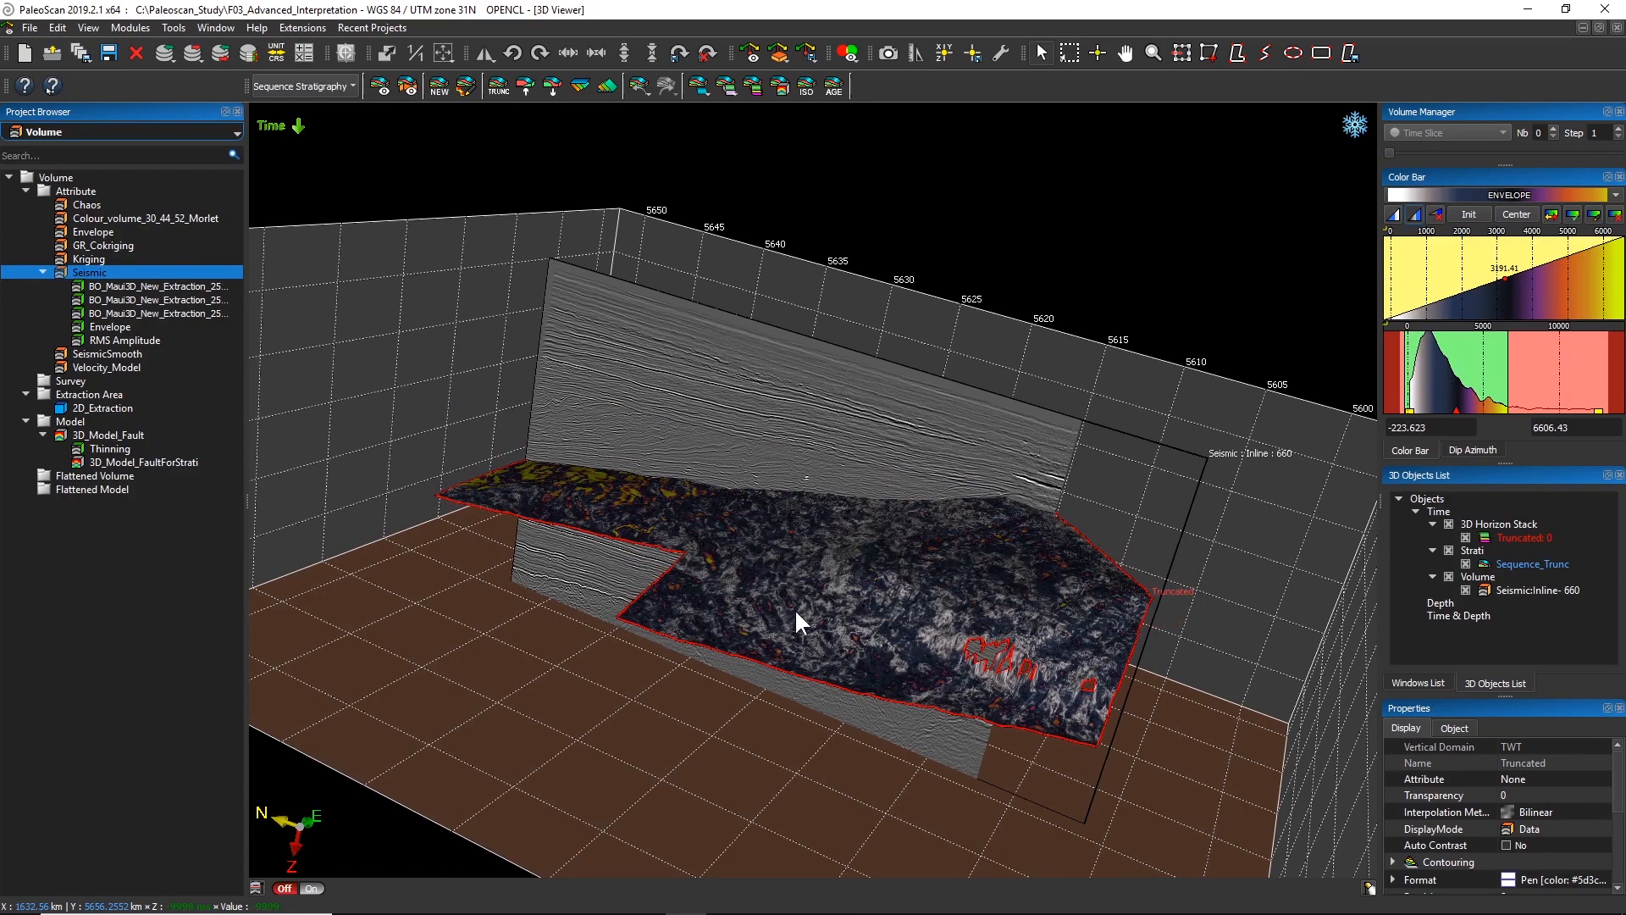
key(Up)
drag(815, 598, 770, 554)
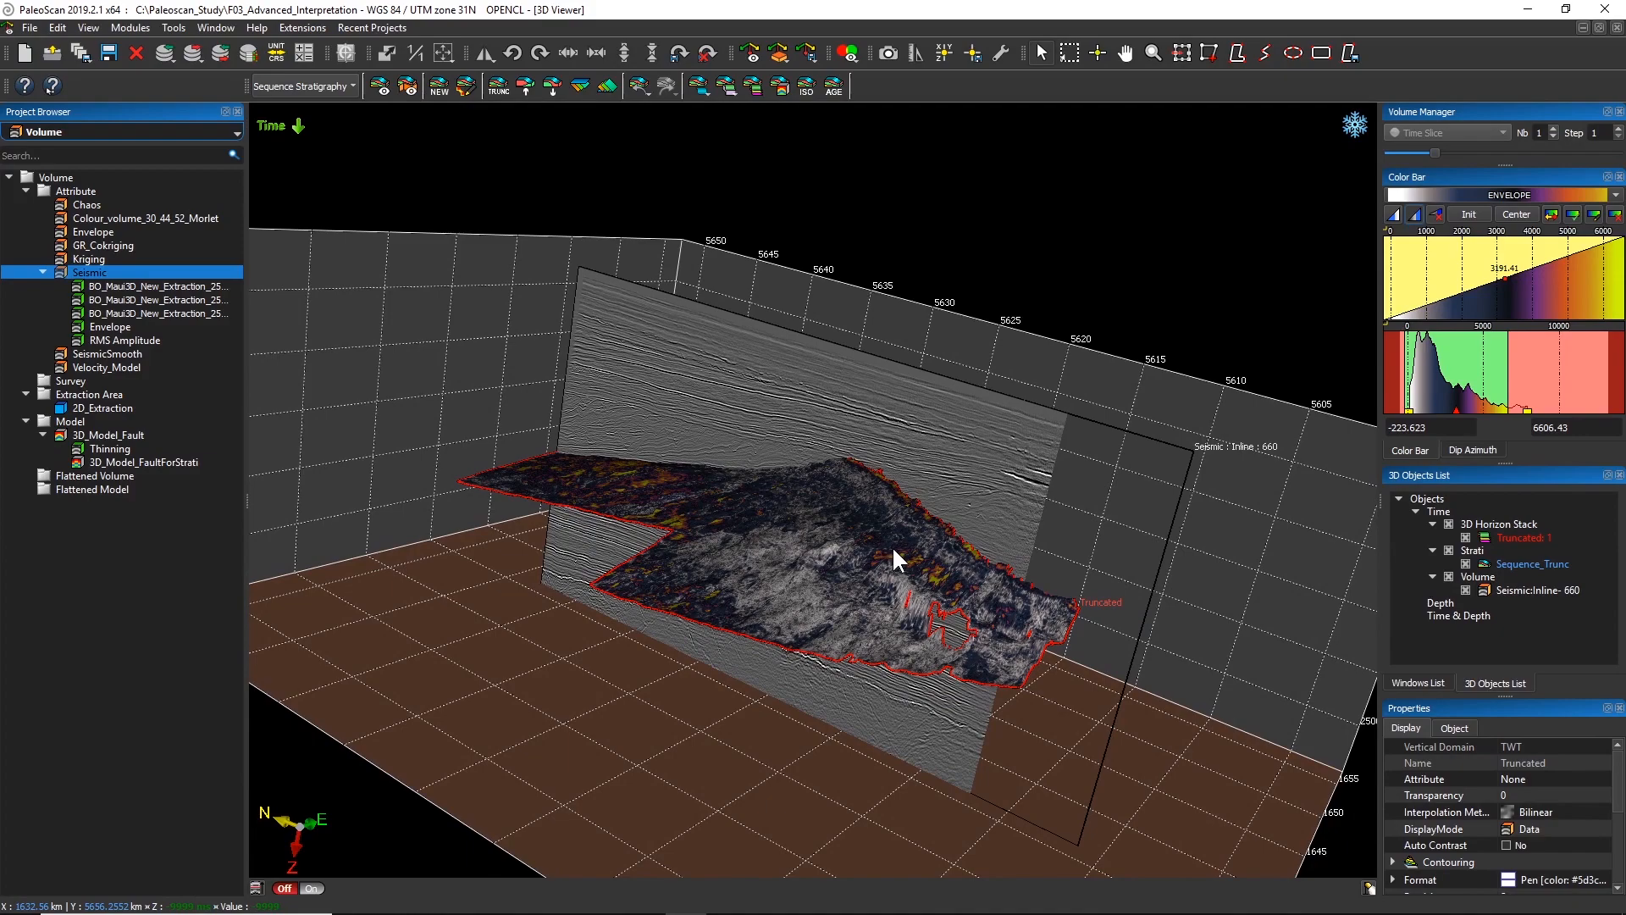
drag(830, 496, 783, 550)
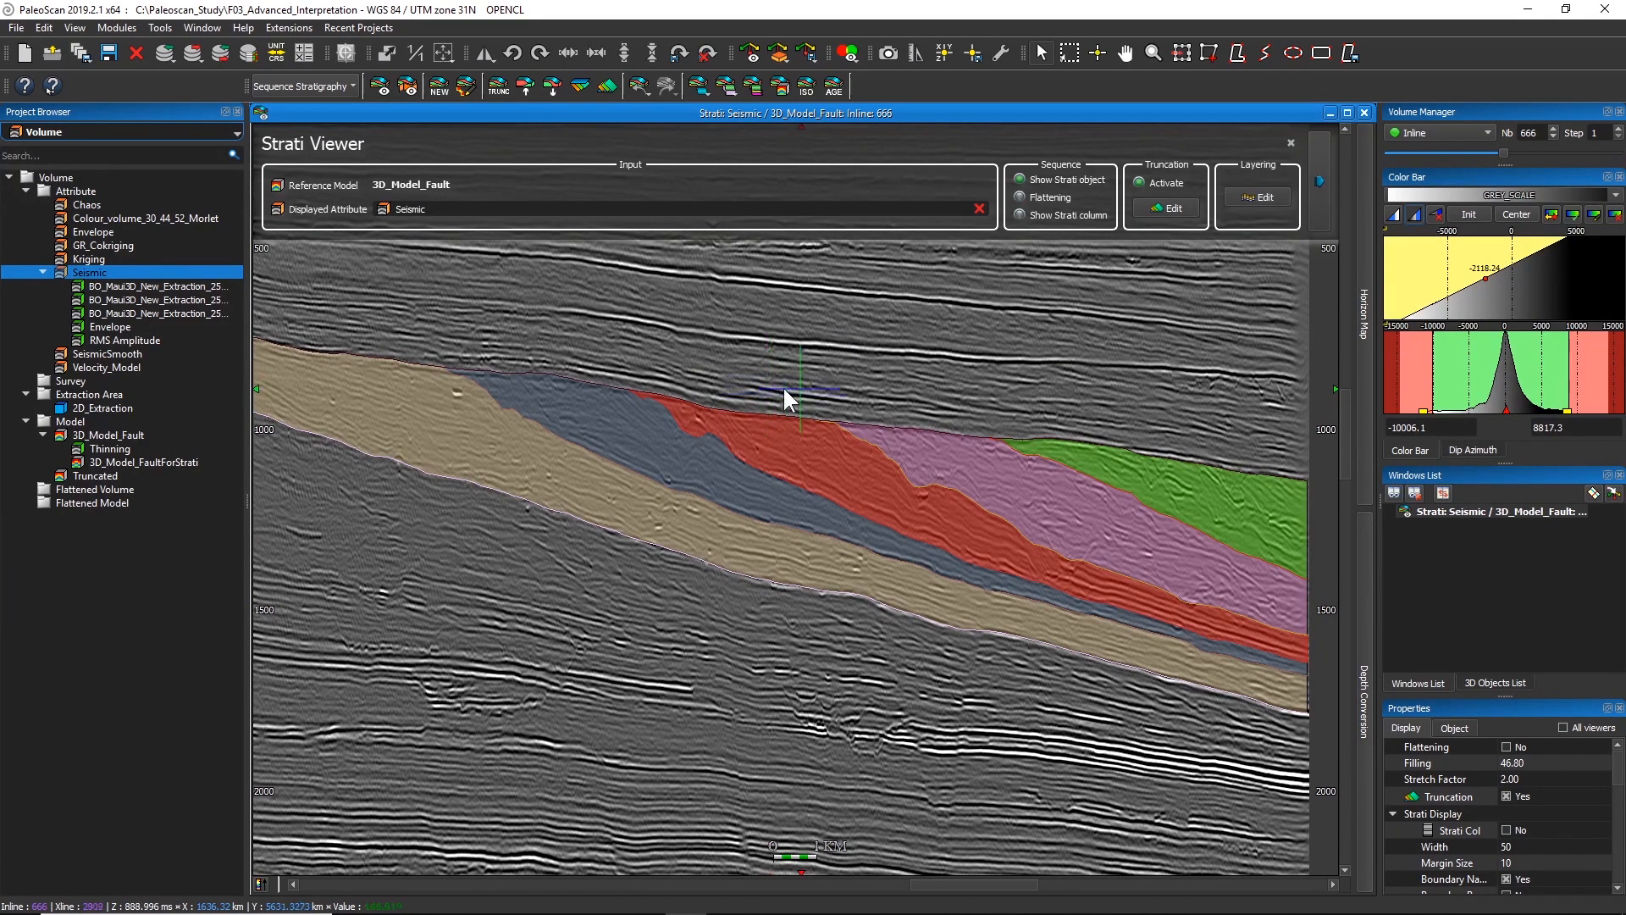
Step: Review the model type choices for Sequence_1 and the output name of the truncated model, and leave without saving
key(ctrl)
key(ctrl)
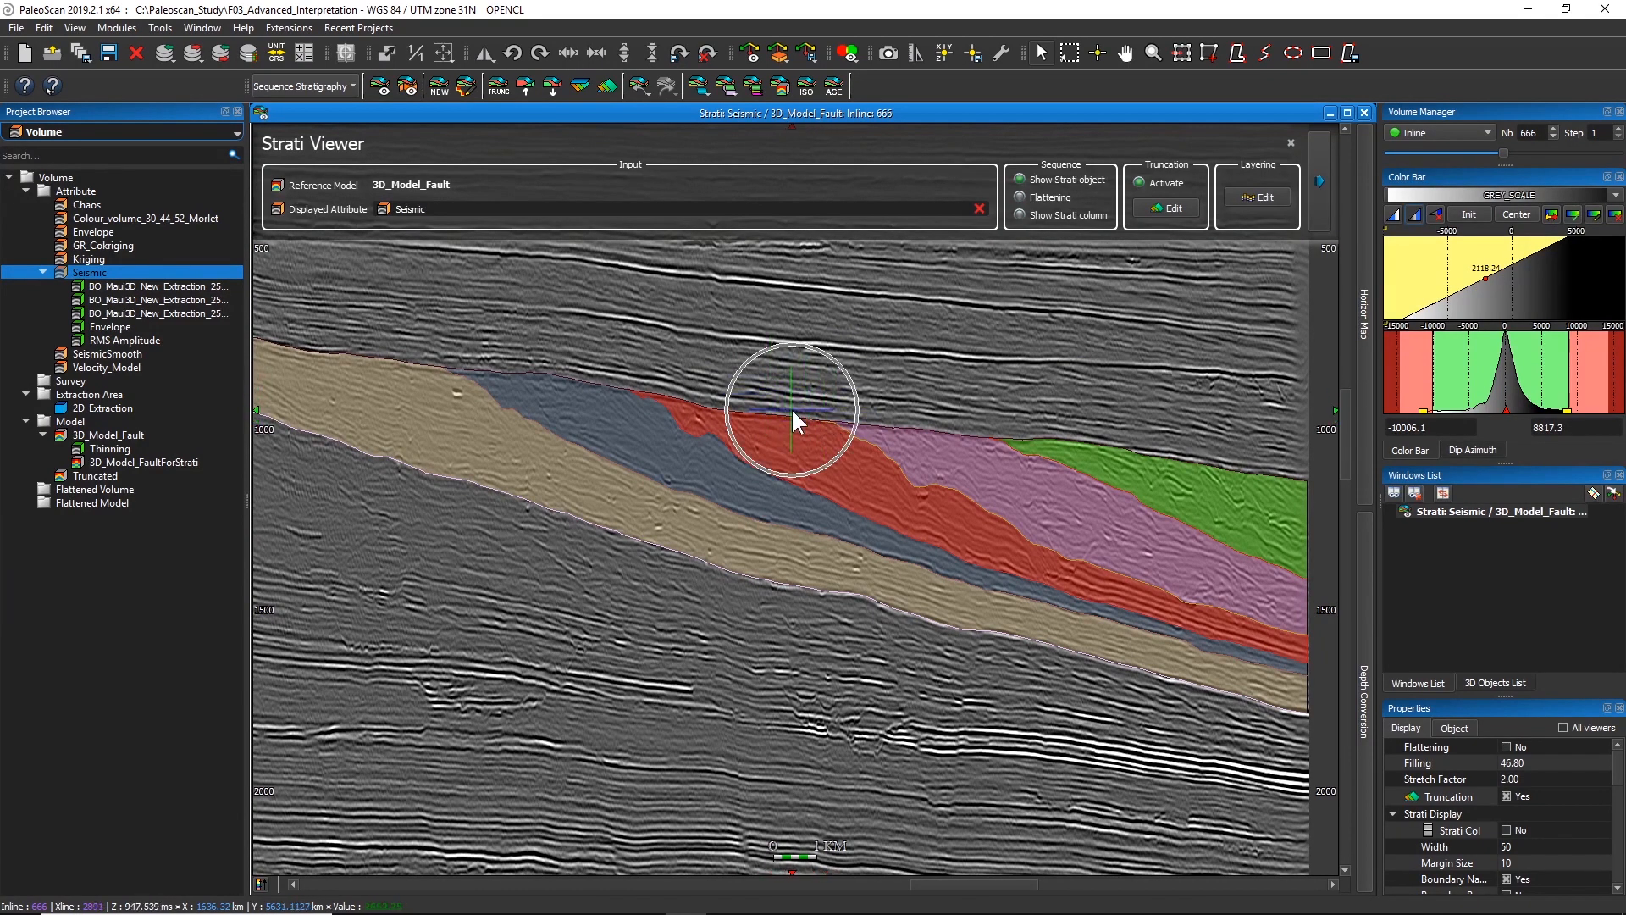
click(777, 88)
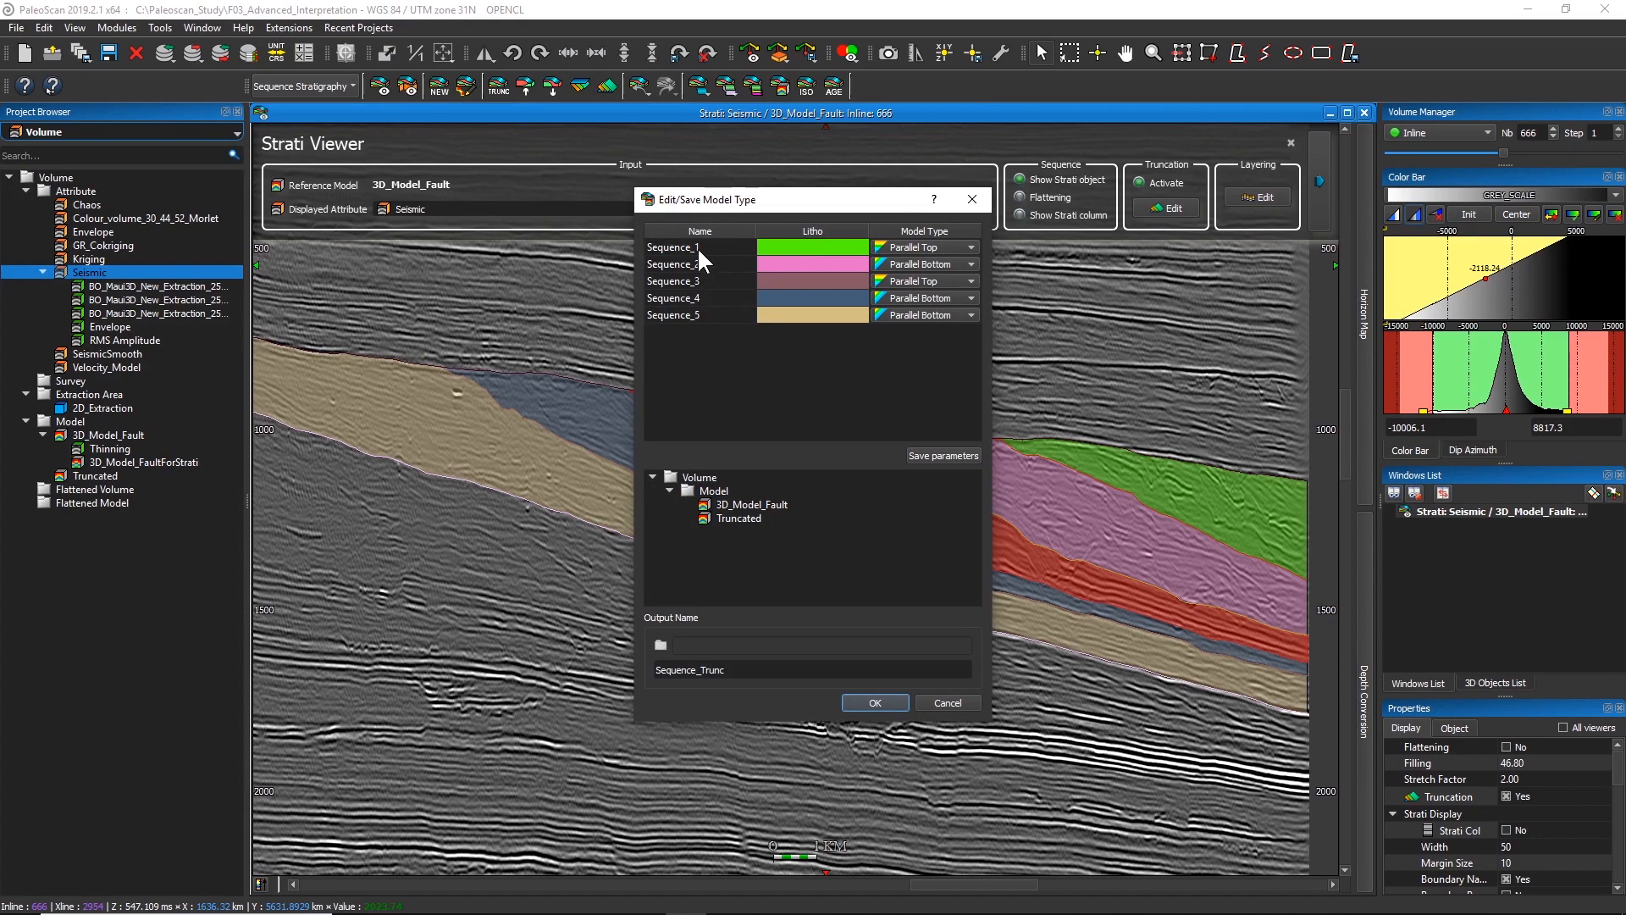
key(ctrl)
click(926, 248)
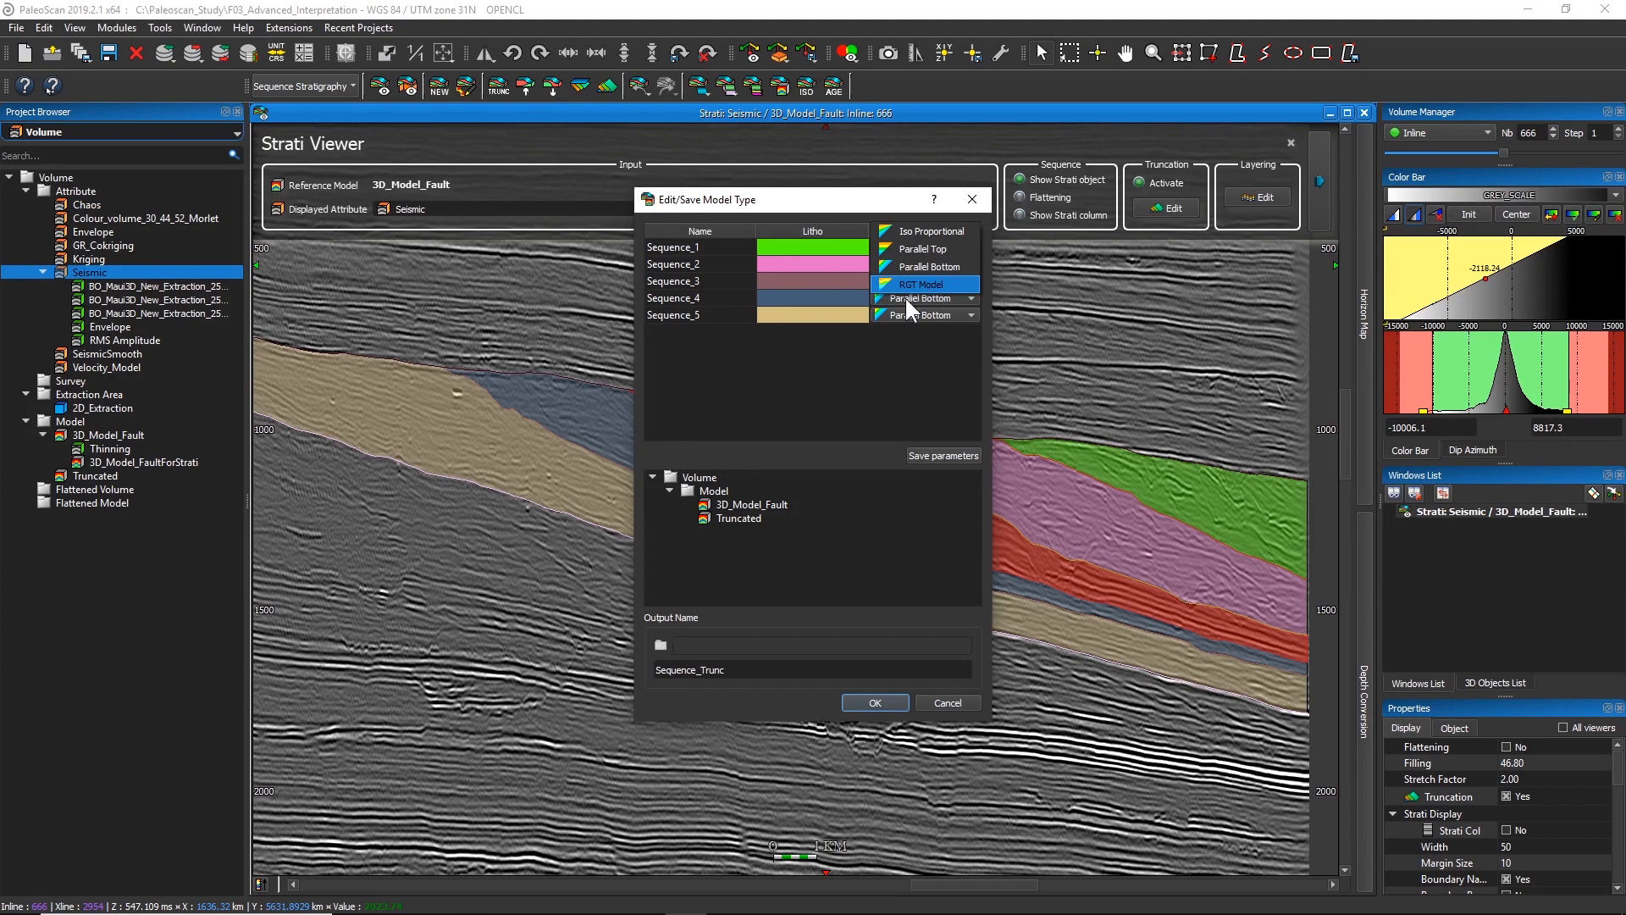
double_click(760, 668)
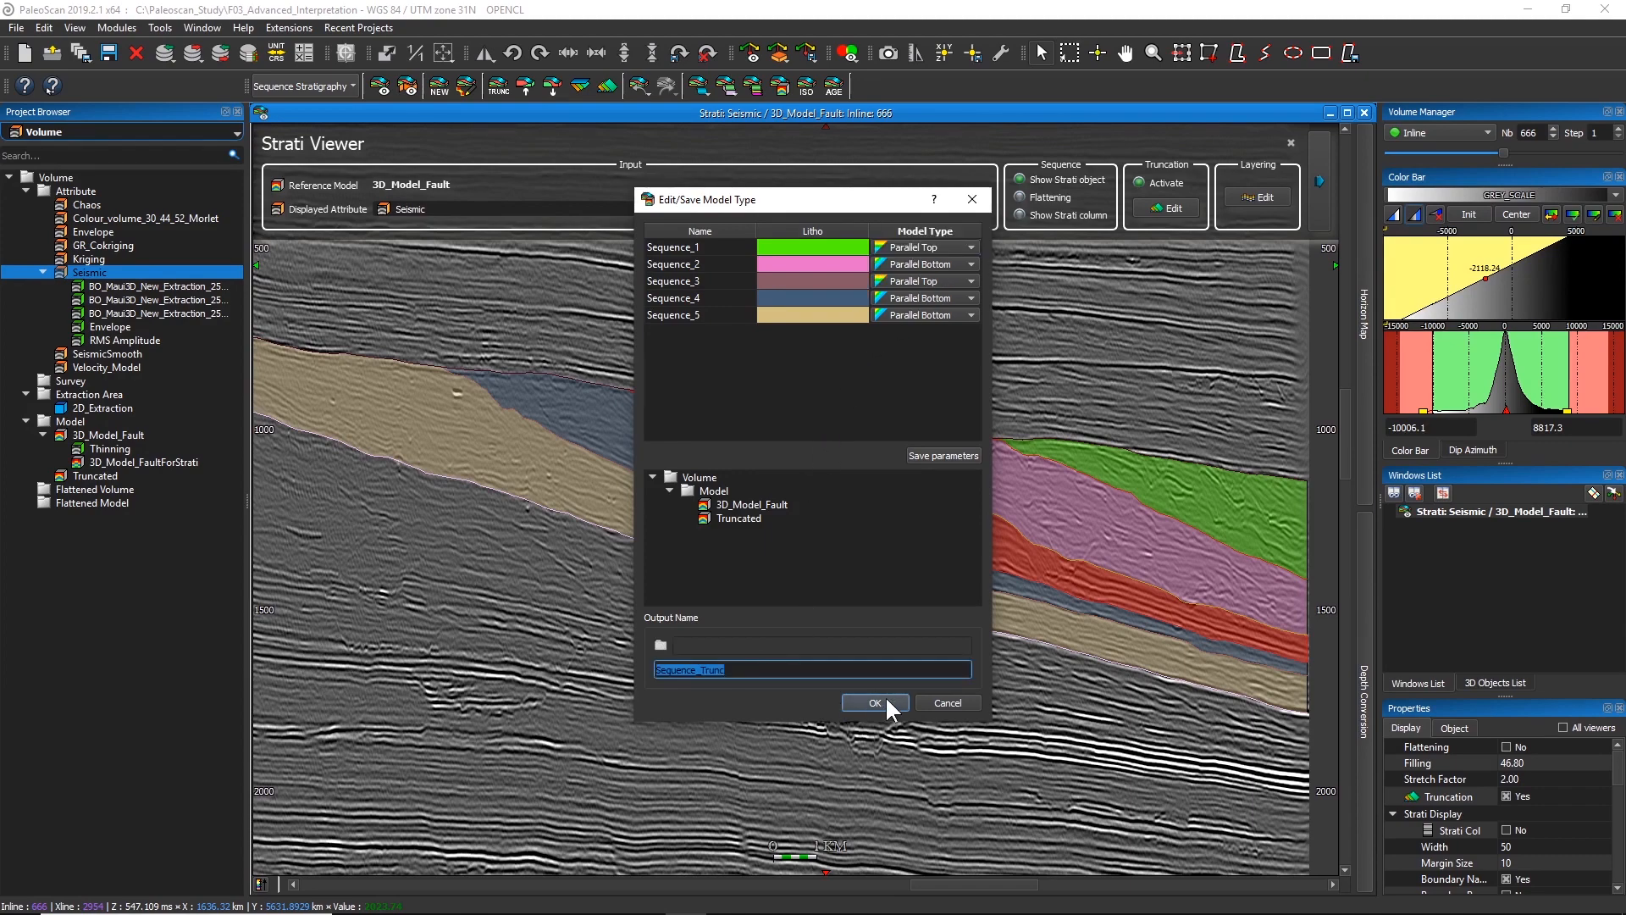
click(946, 703)
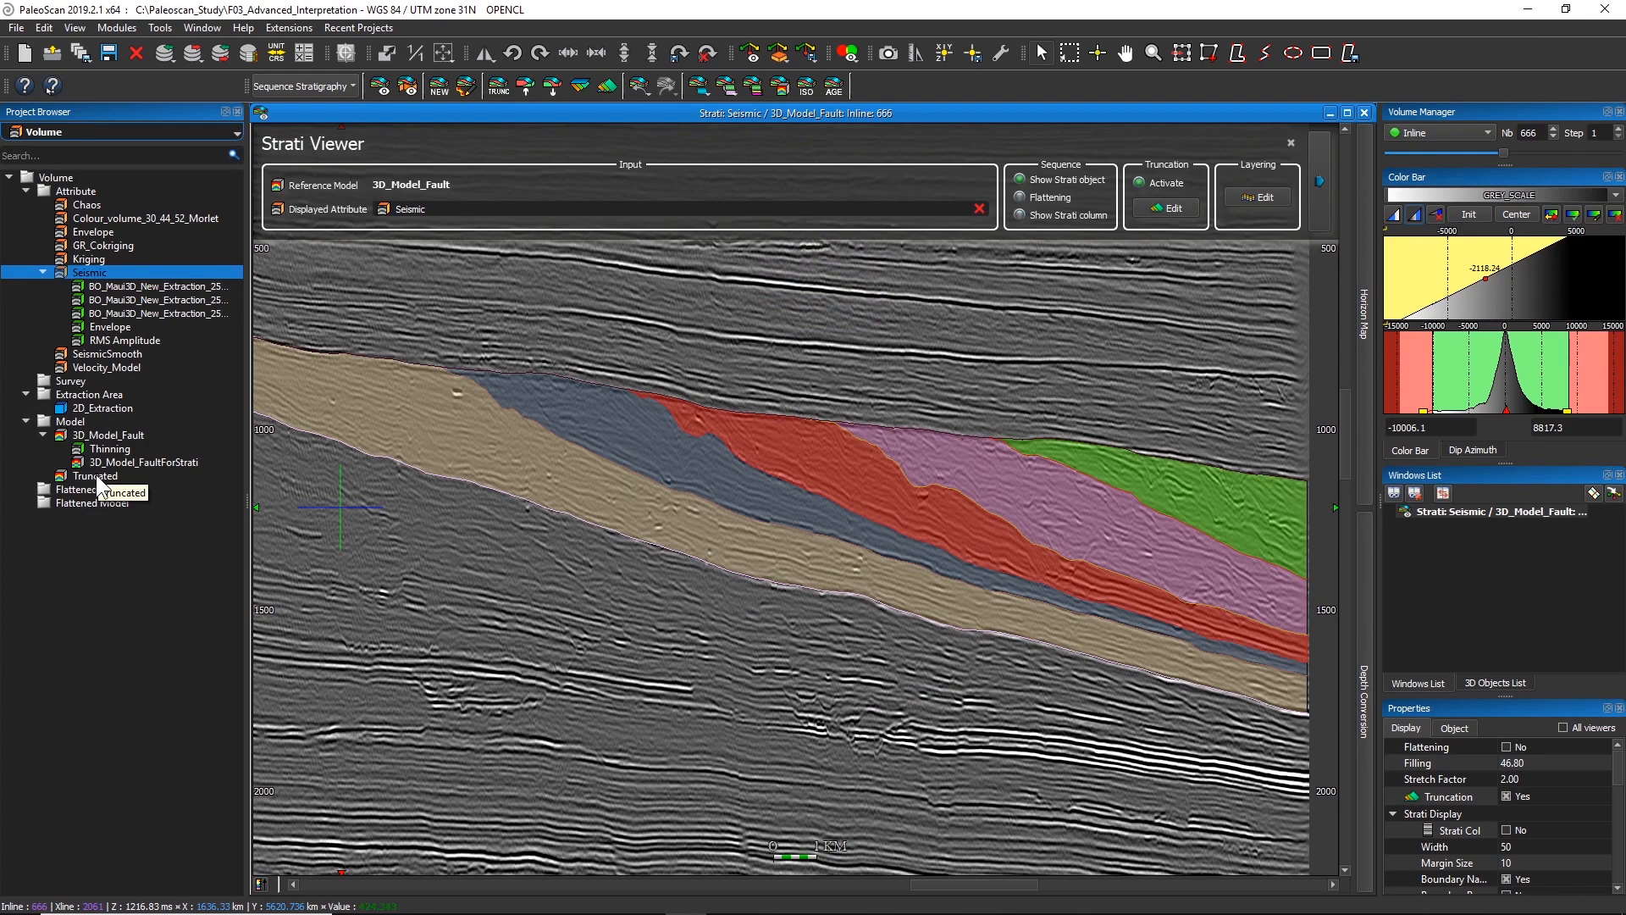
Step: Display the Truncated model on inline 670 beside the Strati section, closer in on its truncated layers
click(95, 473)
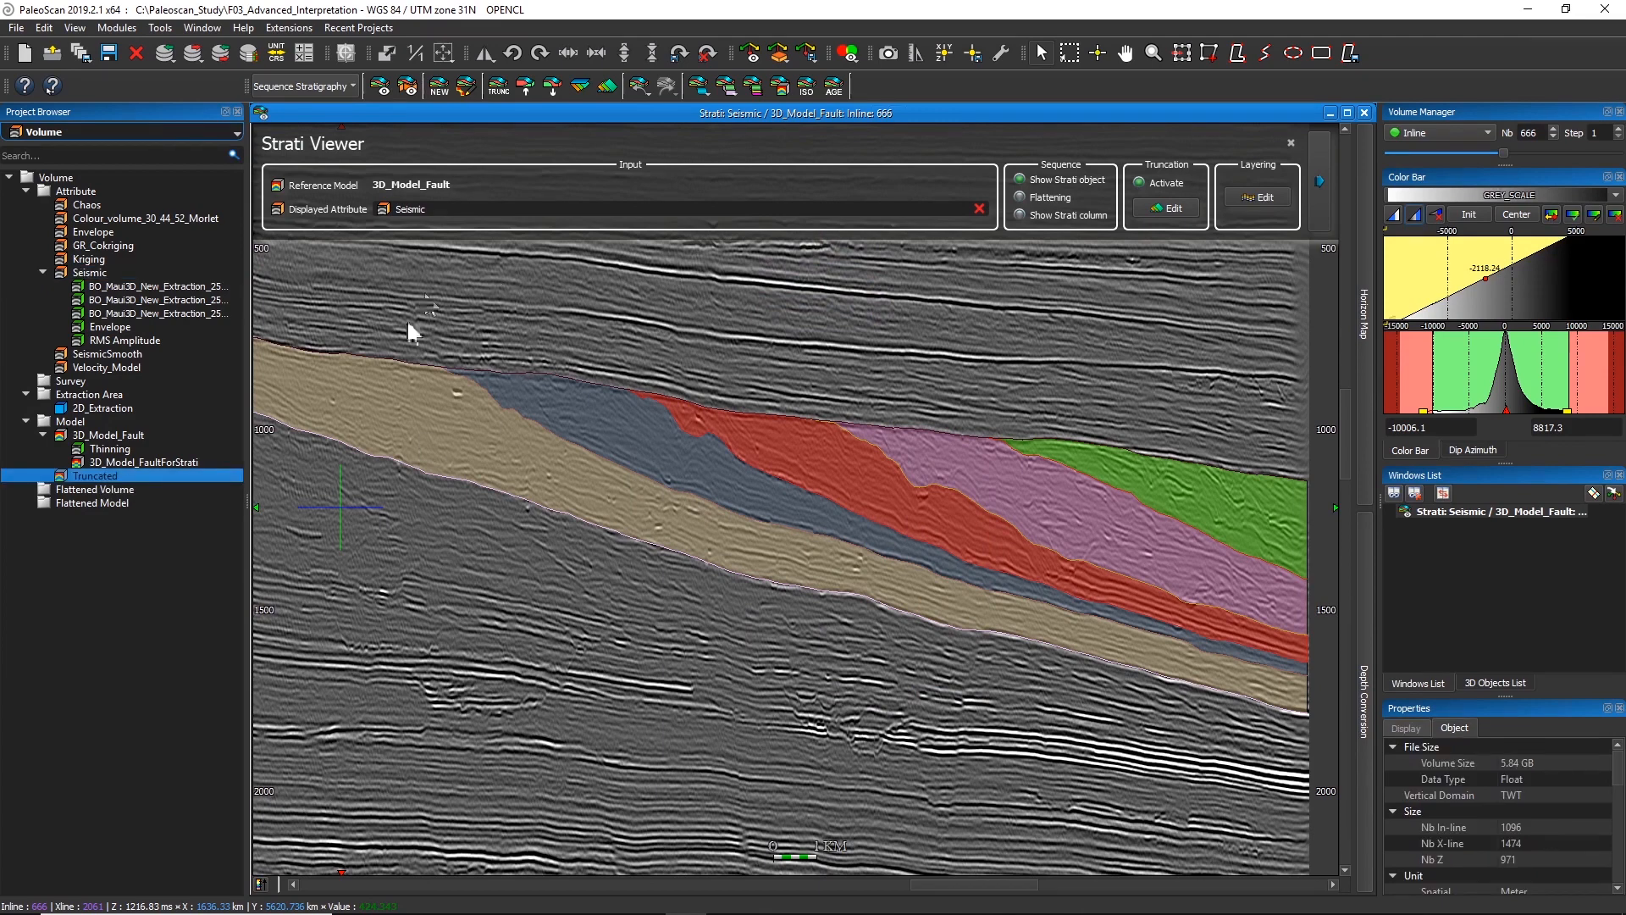
drag(408, 325, 513, 394)
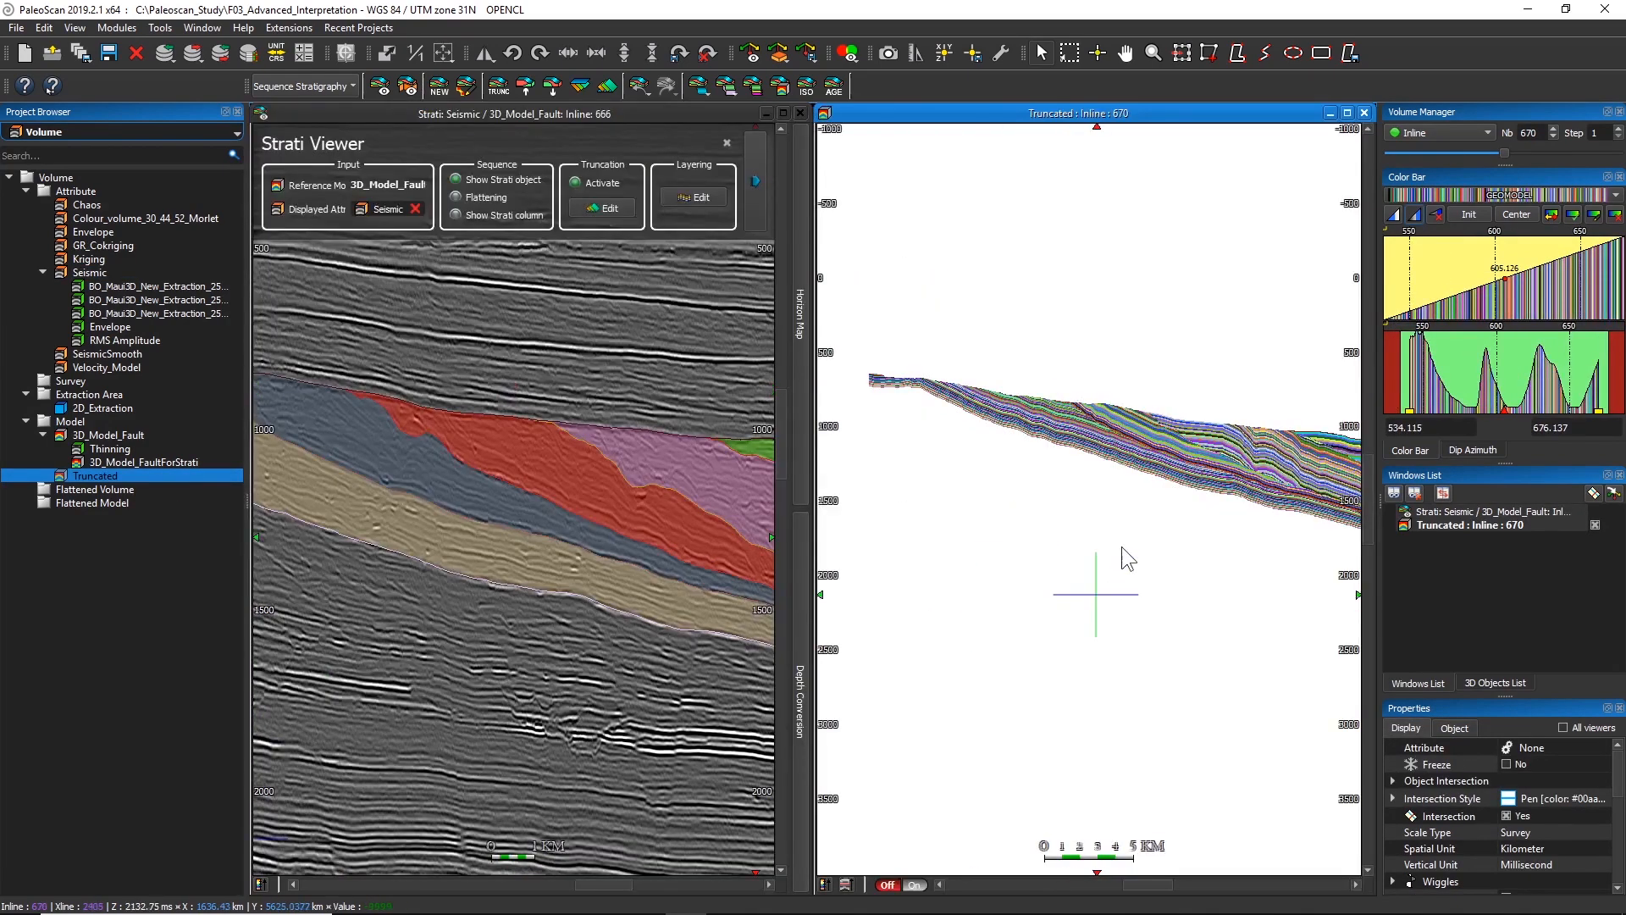
drag(1123, 541, 1067, 562)
scroll(1150, 487, up, 5)
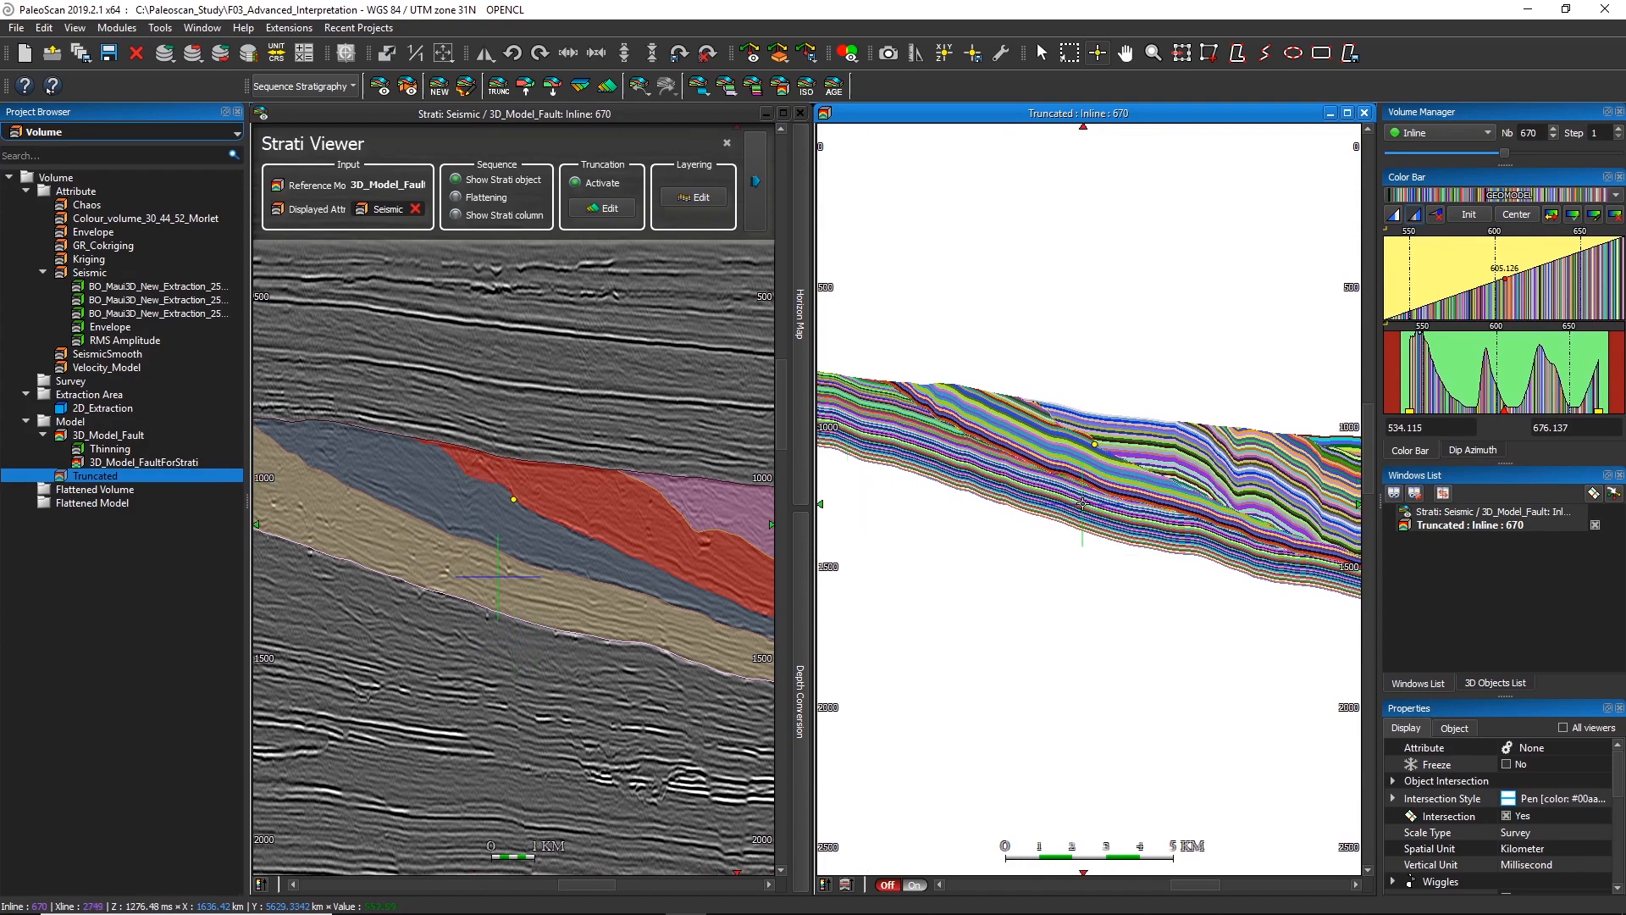
drag(1084, 500, 1084, 509)
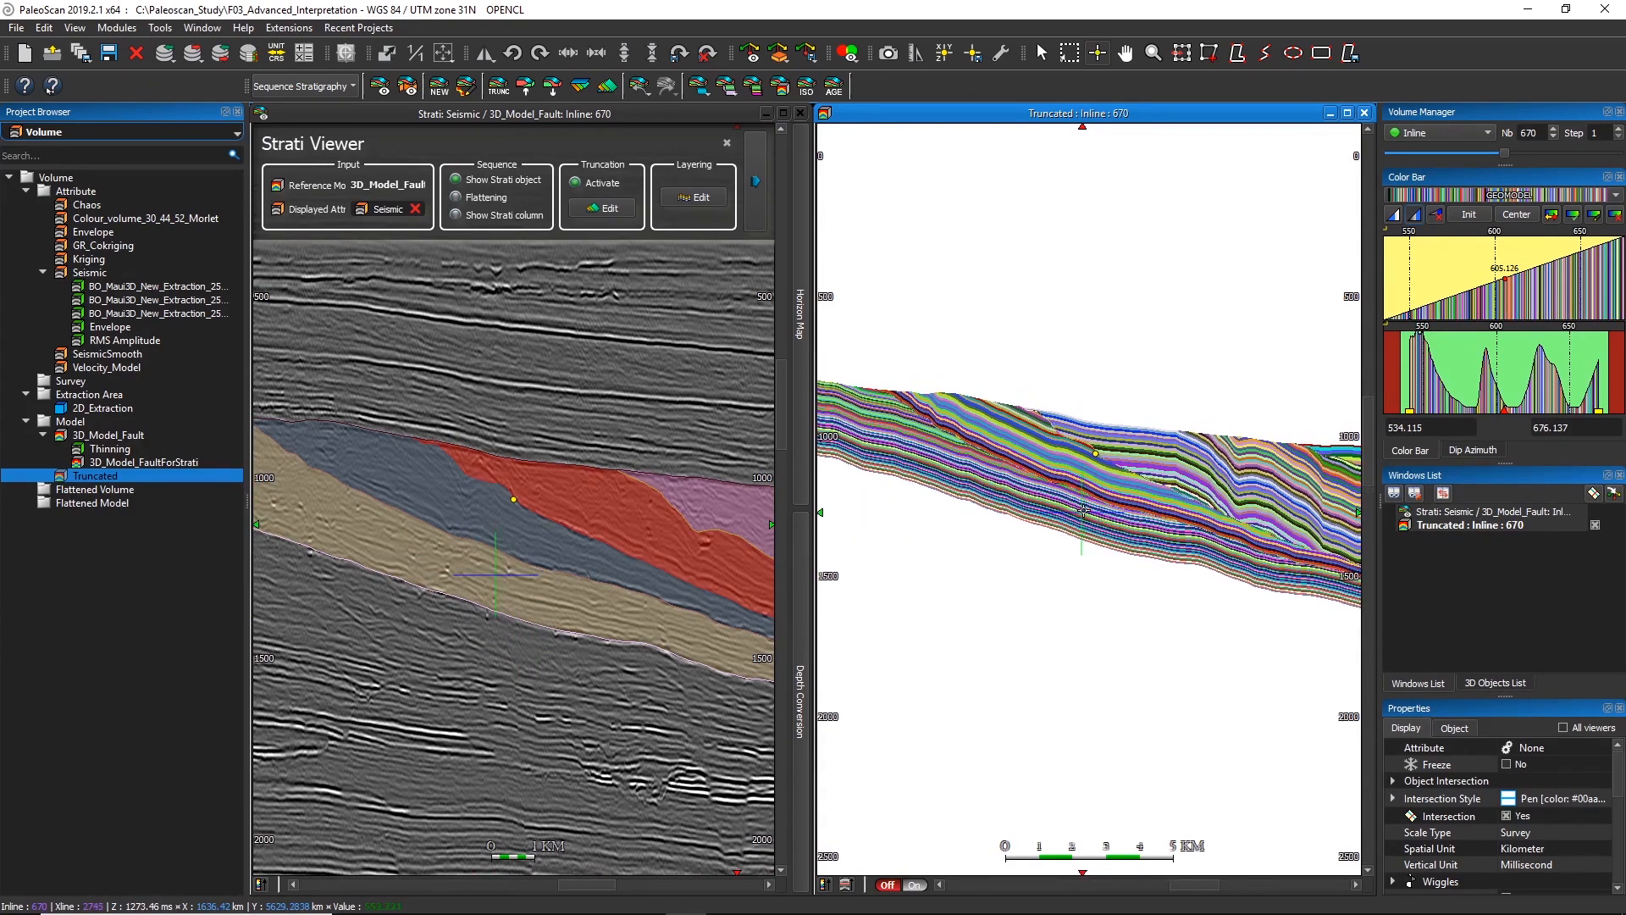